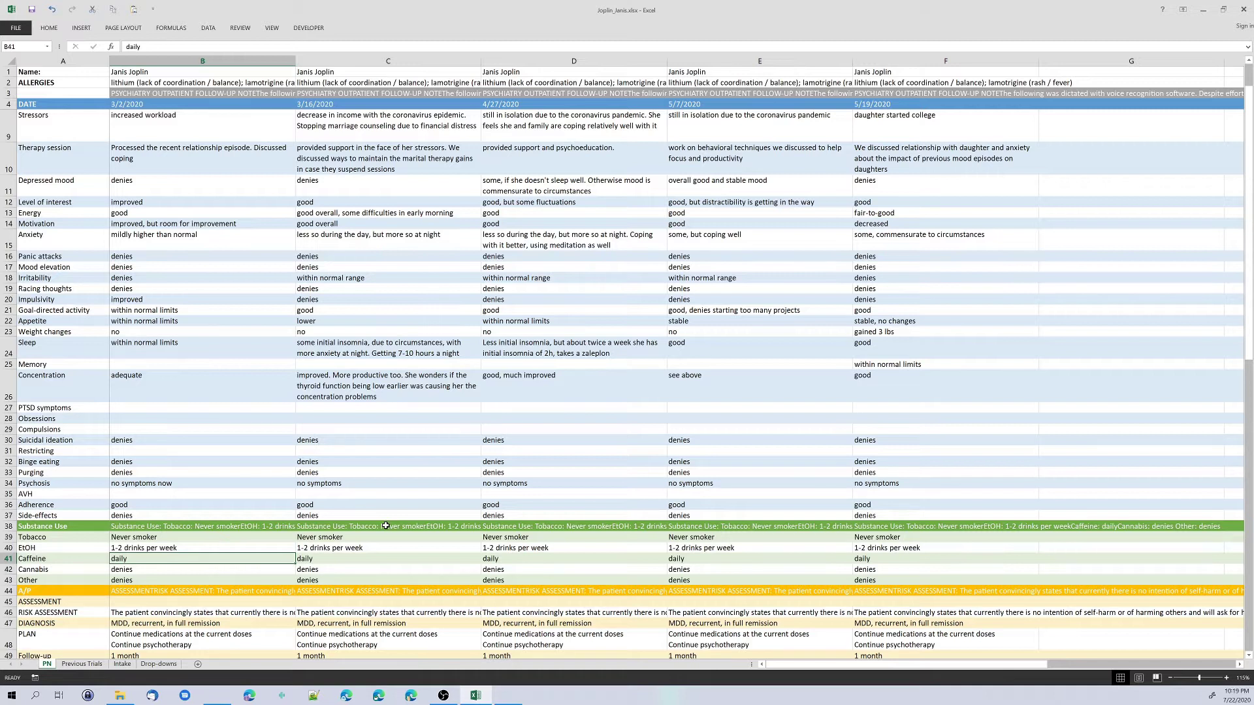
Reveal the hidden rows 5–8 (S, MEDICATIONS, CC, second S) under the DATE row
key(ctrl+z)
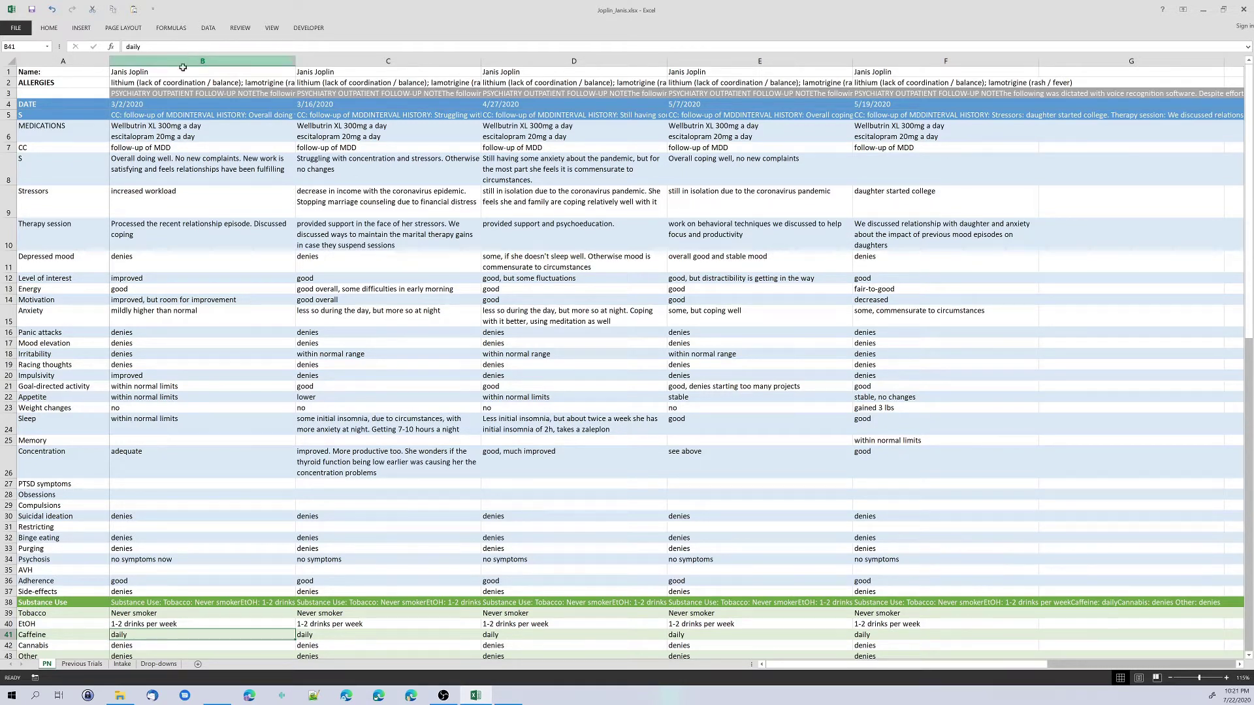
scroll(45, 458, down, 8)
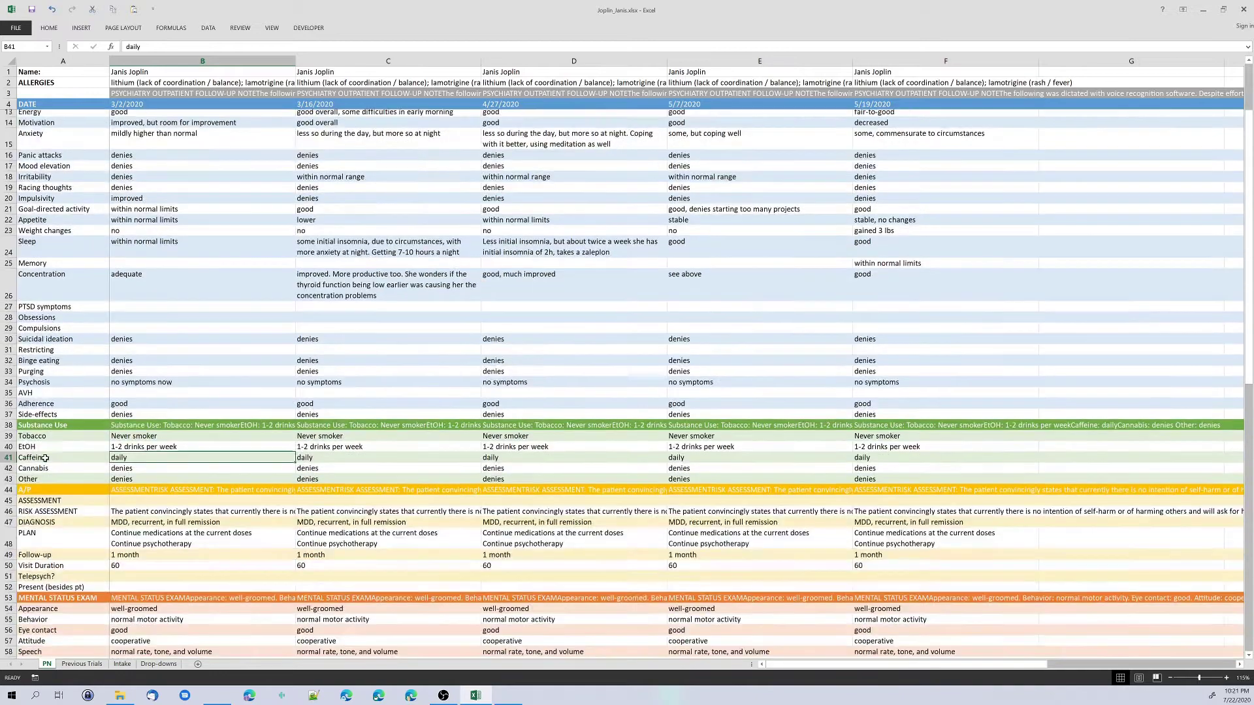
scroll(49, 405, down, 6)
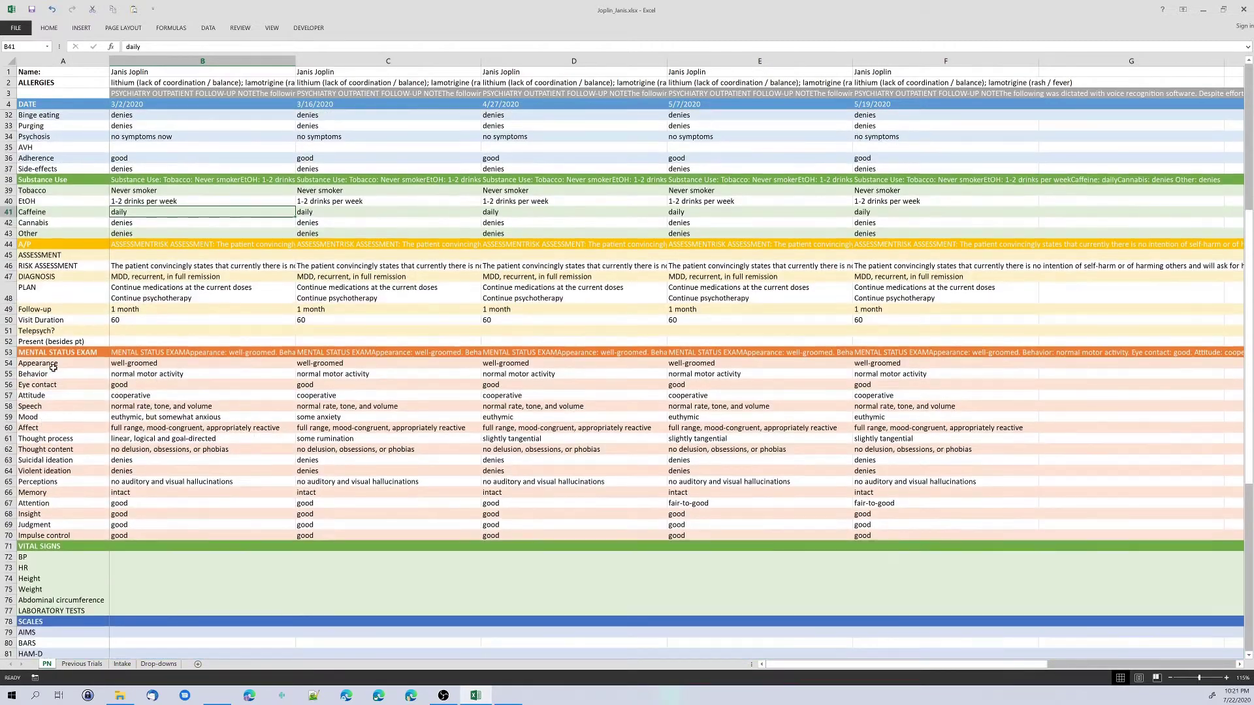
scroll(54, 352, down, 6)
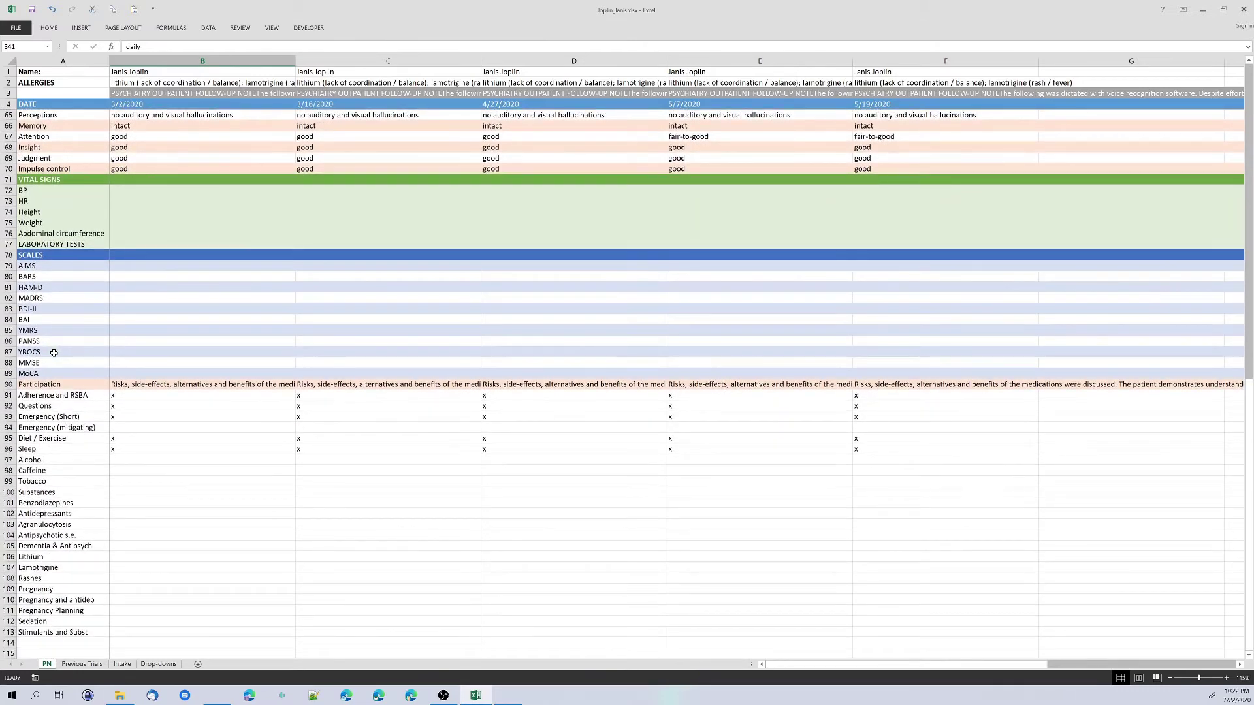
scroll(54, 353, up, 11)
scroll(54, 352, up, 9)
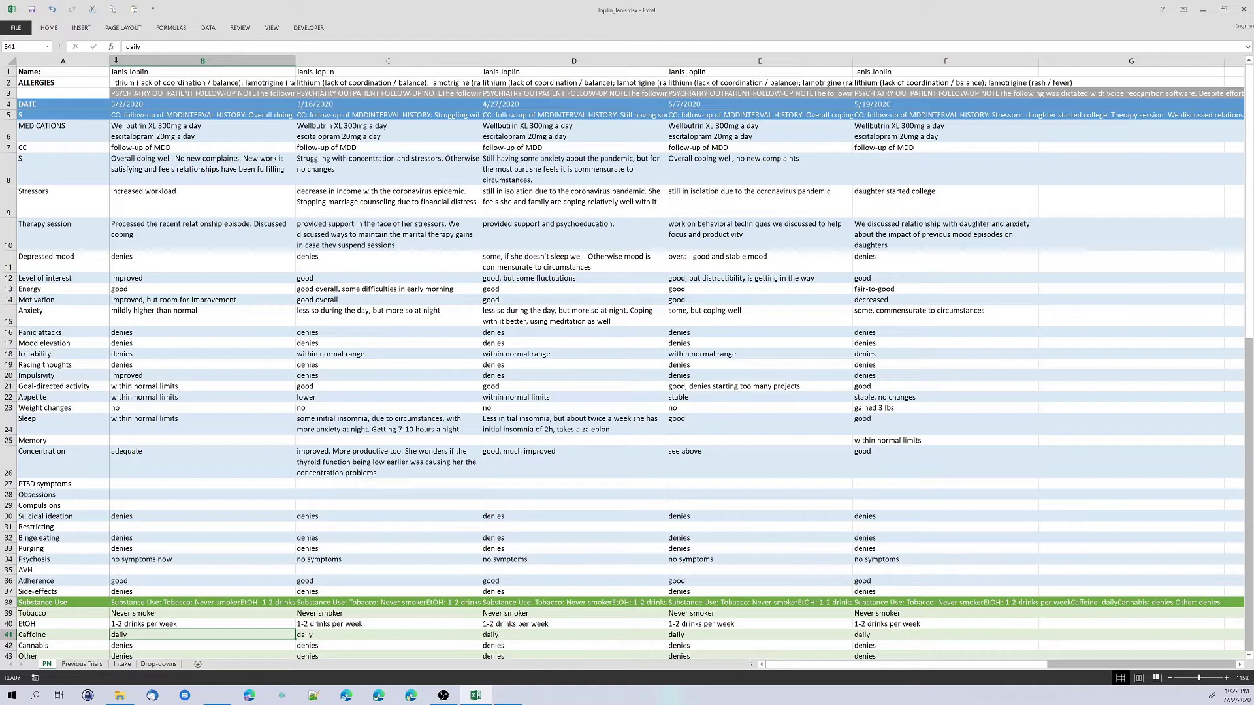
click(915, 196)
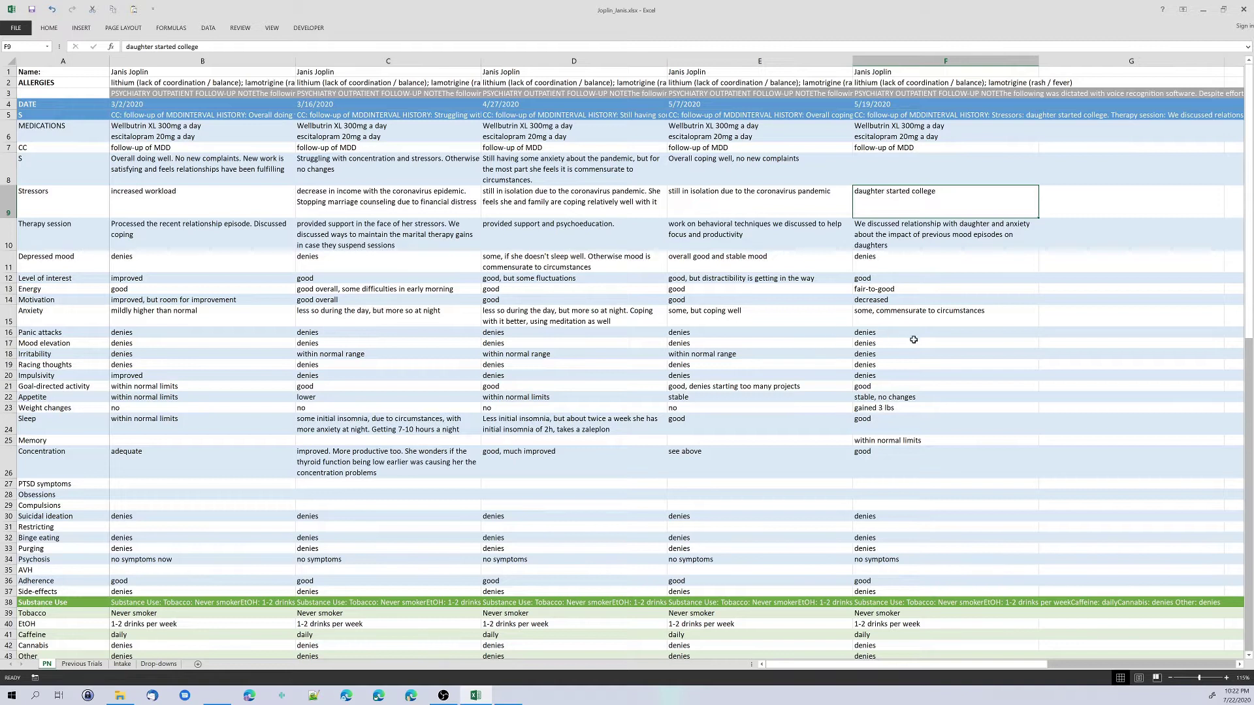
click(242, 334)
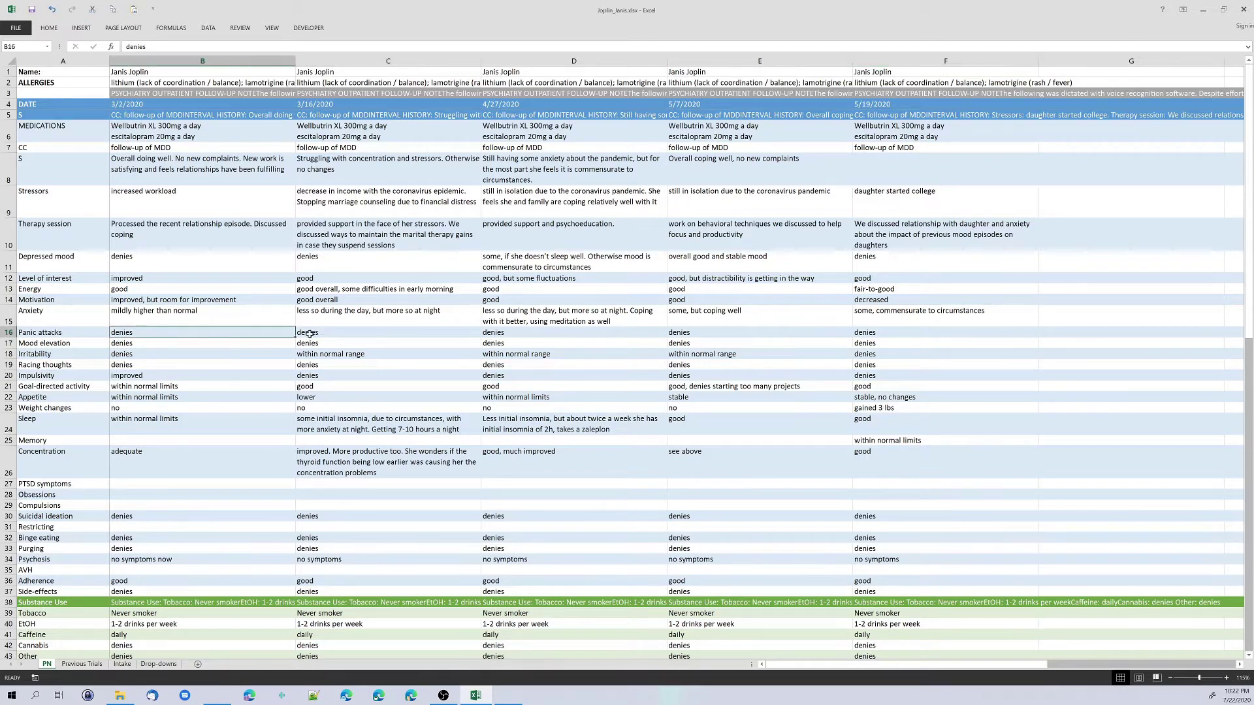
click(365, 334)
click(550, 335)
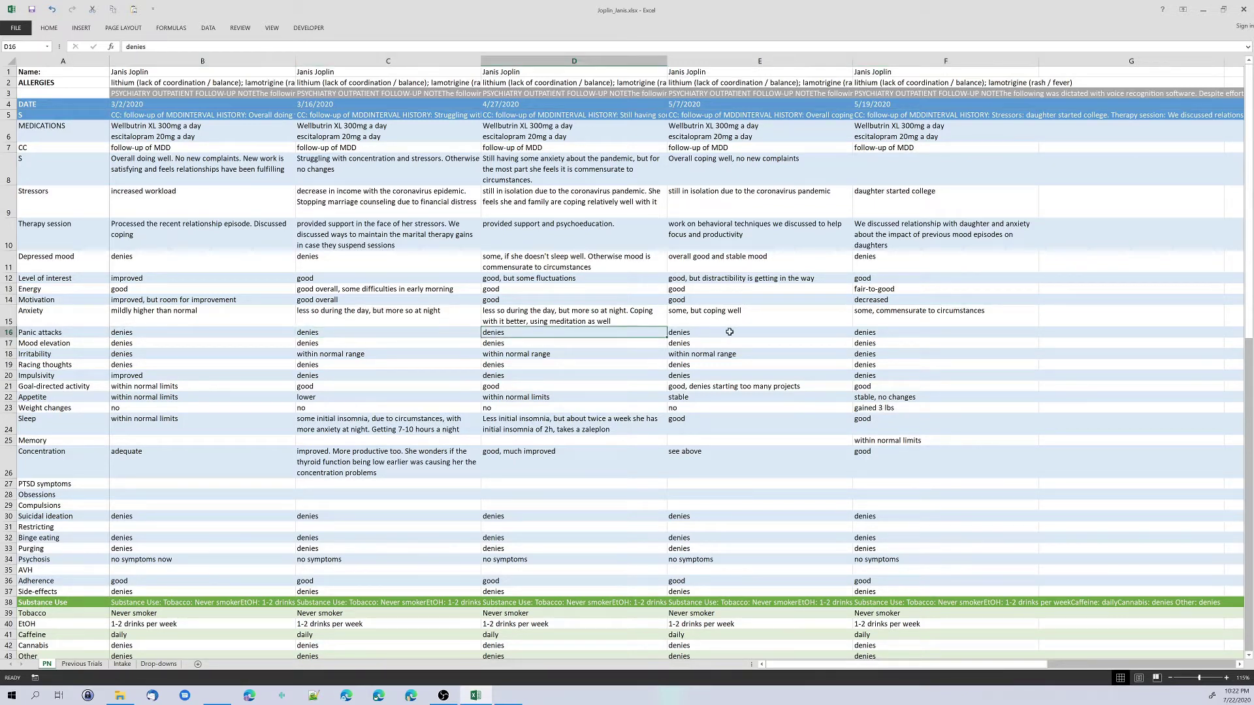
click(809, 328)
click(863, 343)
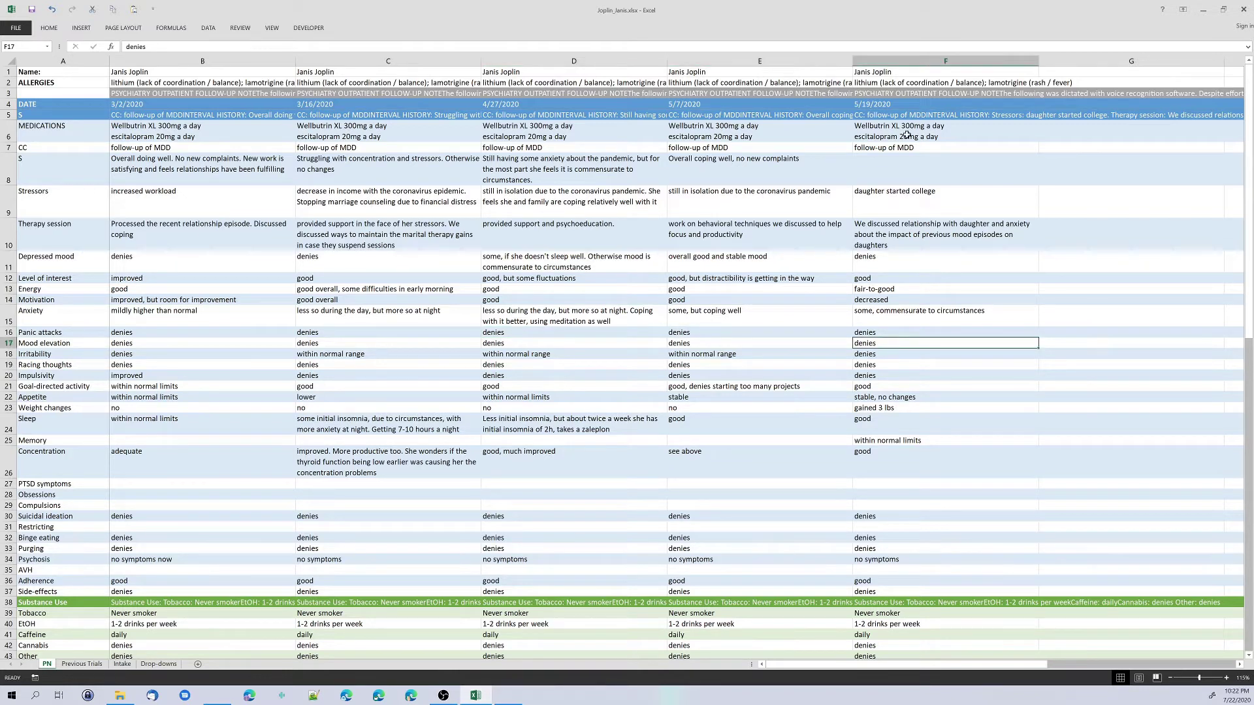
click(906, 135)
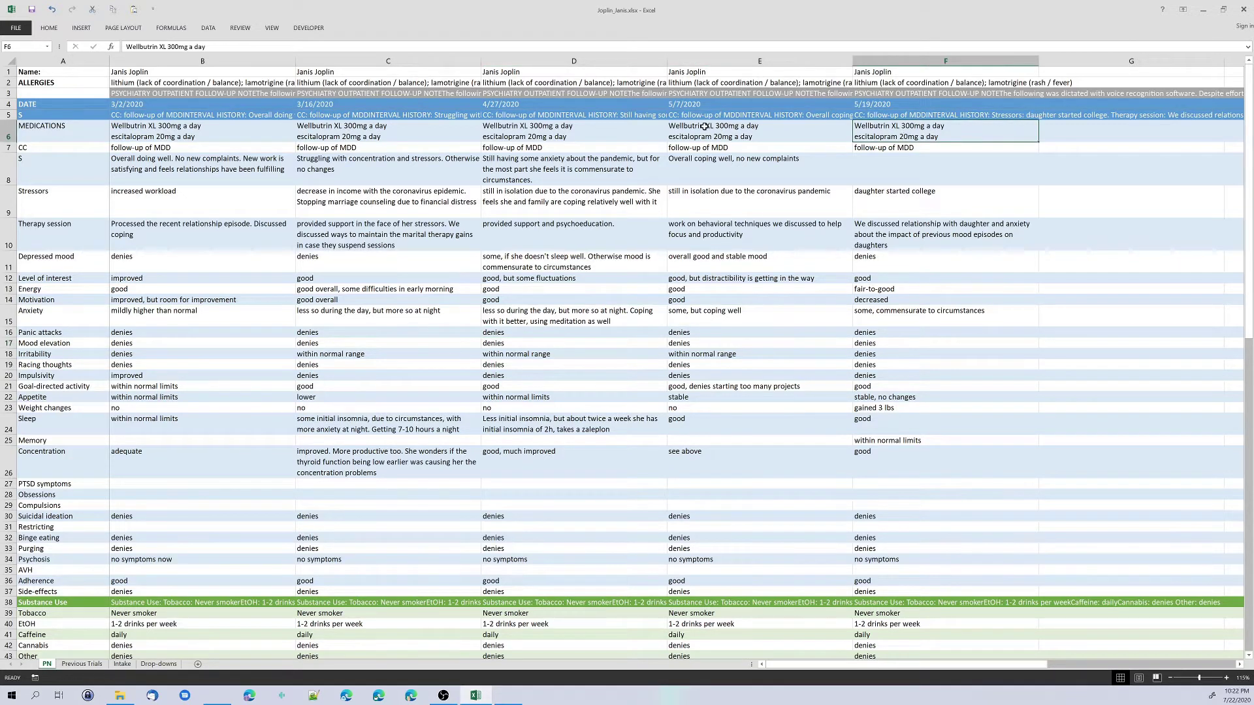
click(705, 131)
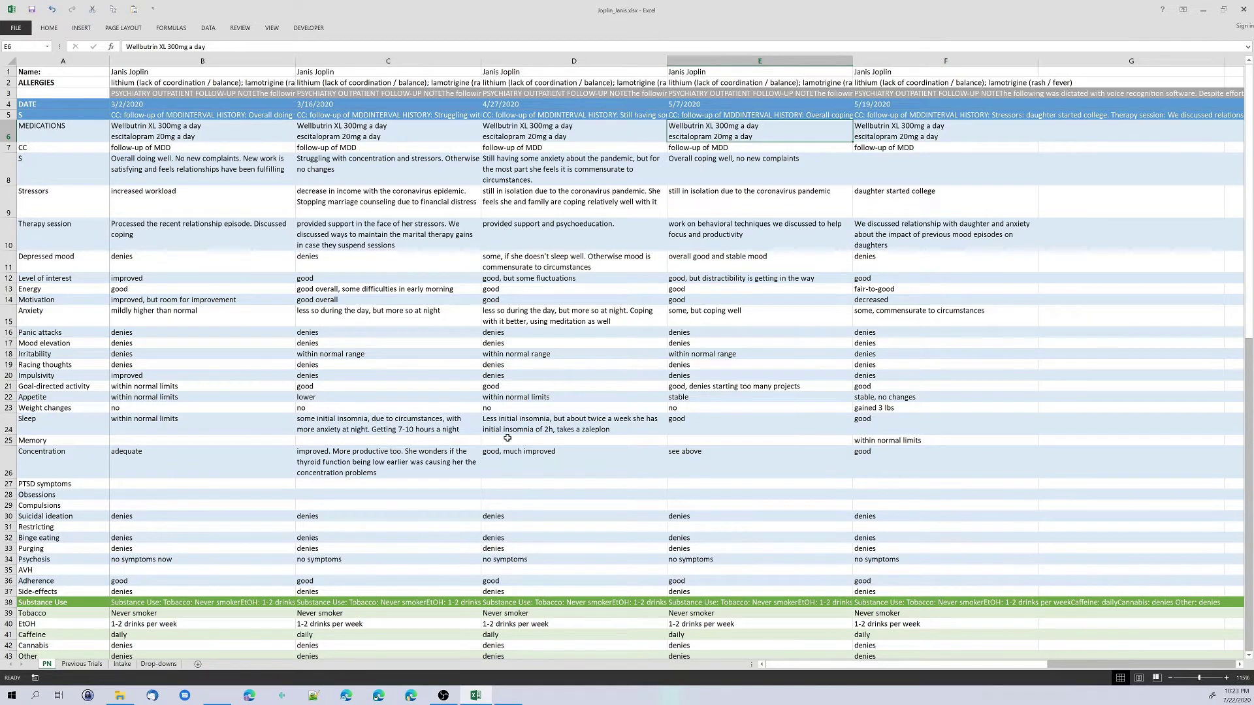
Show the Previous Trials sheet and inspect the summary formula in cell B1
click(91, 665)
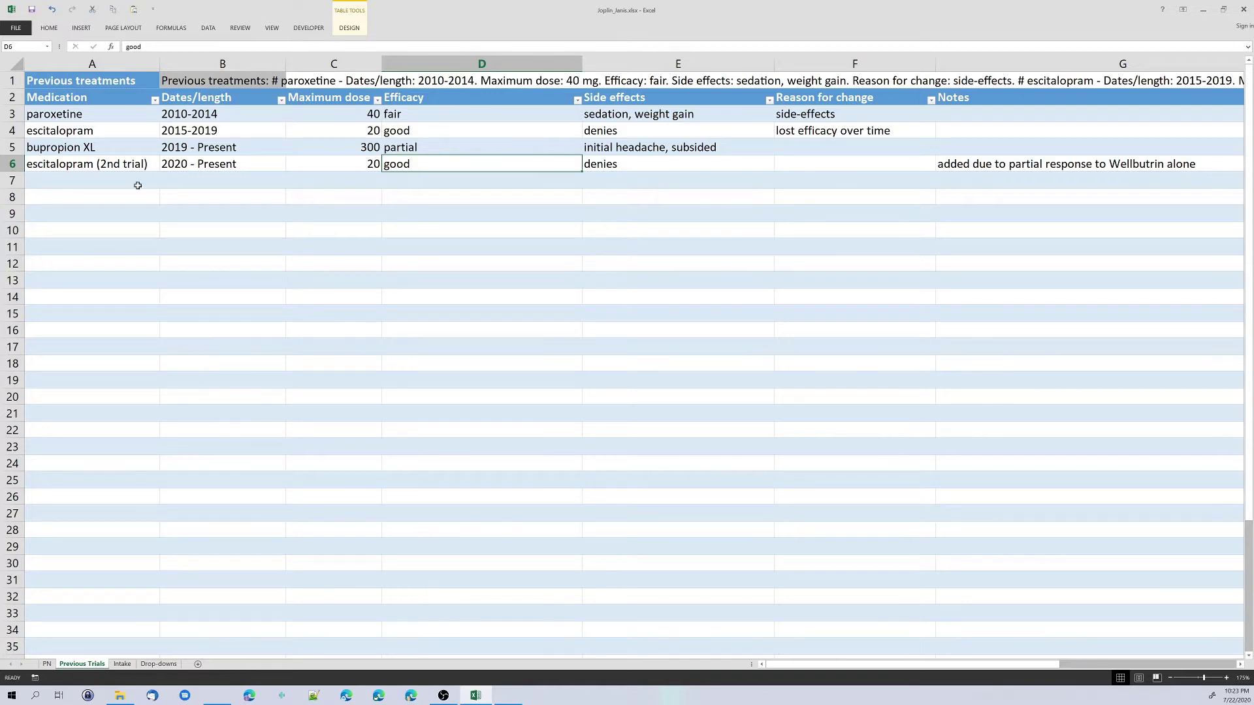
click(215, 80)
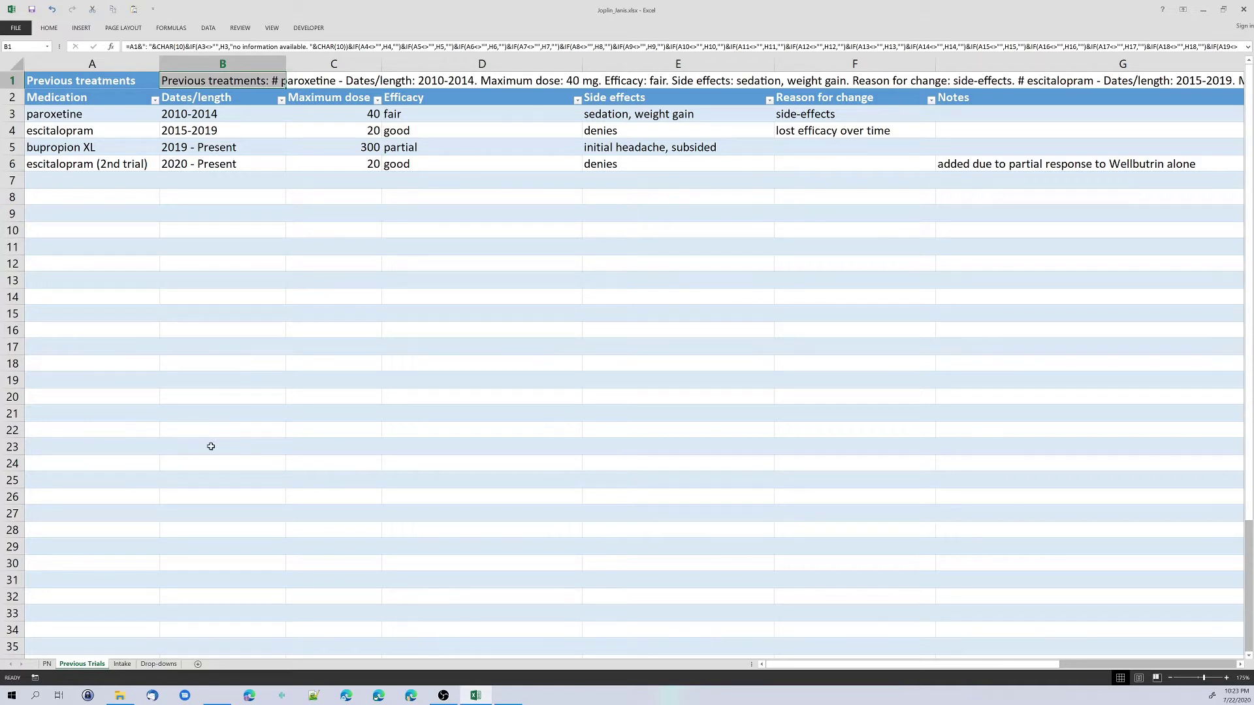
Scroll through the Intake sheet's outpatient intake template, then return to the PN sheet
click(122, 664)
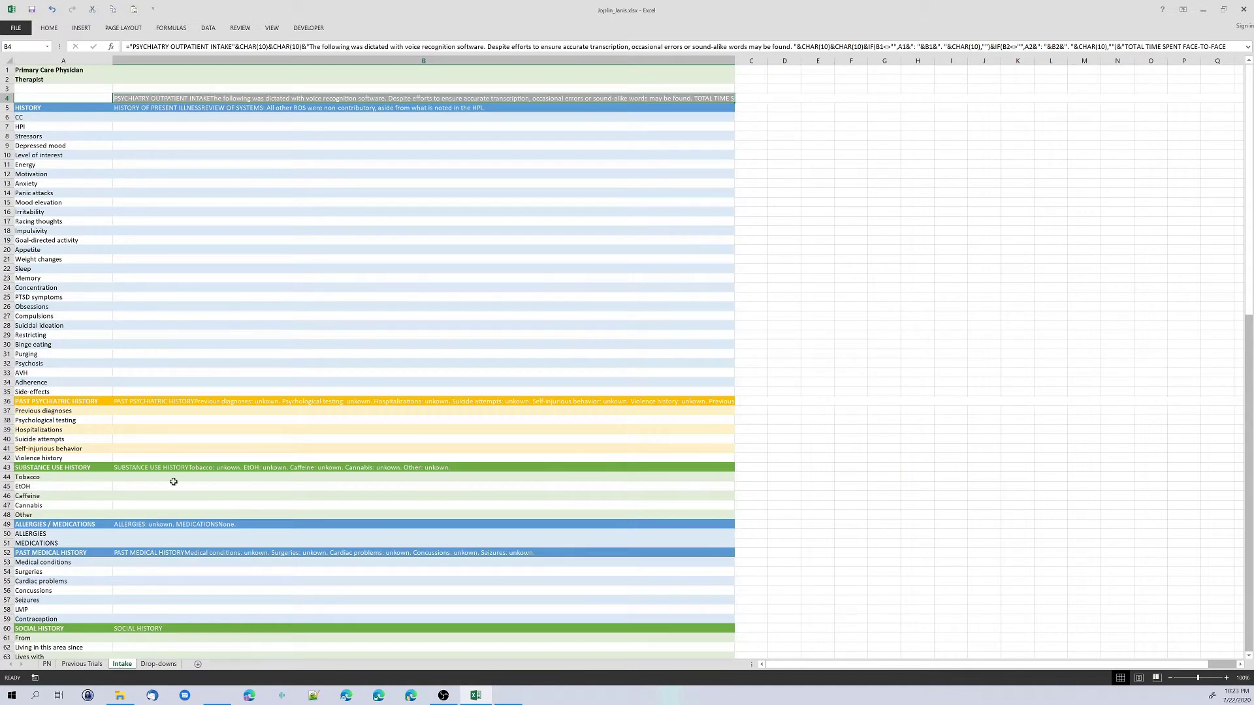
scroll(168, 525, down, 8)
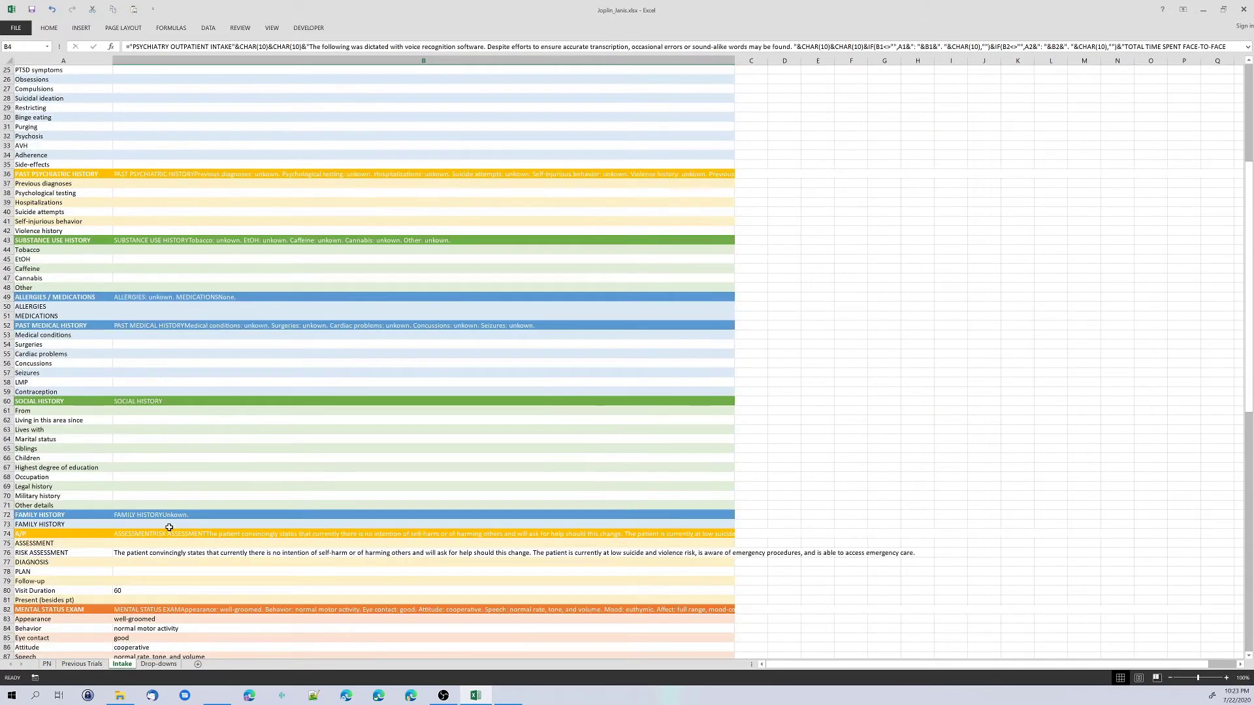
scroll(169, 527, down, 17)
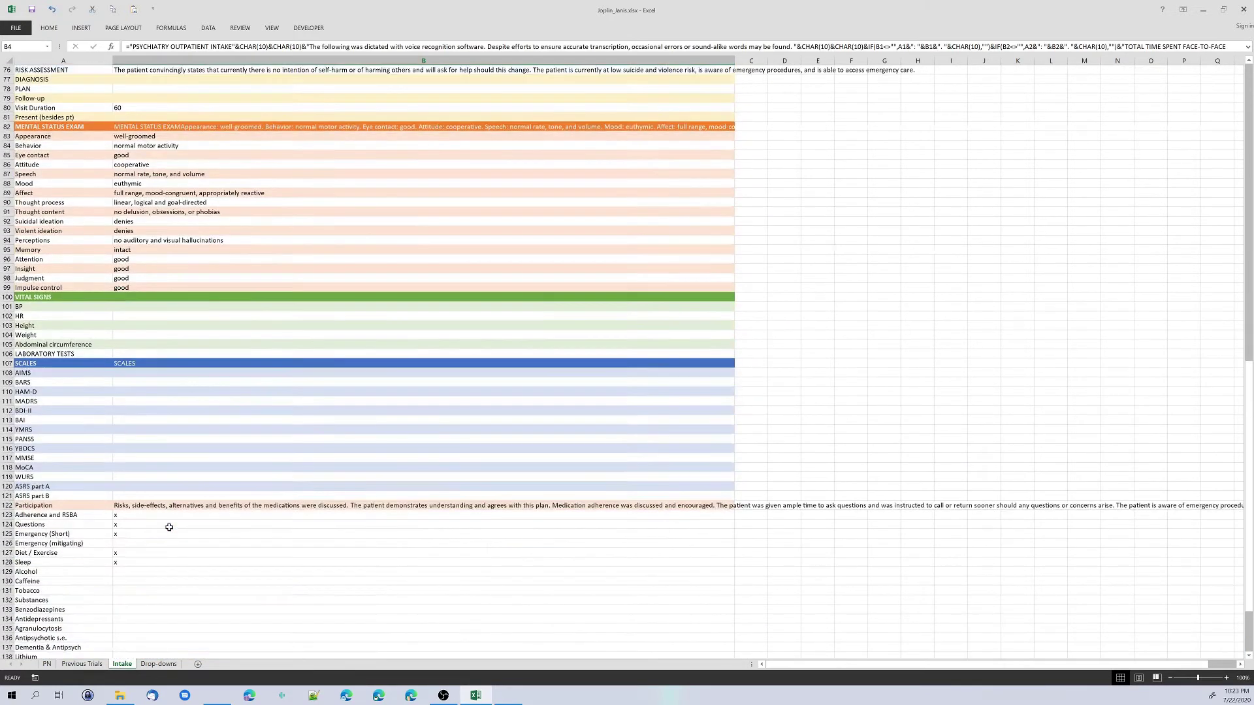
scroll(168, 527, down, 4)
scroll(169, 527, up, 14)
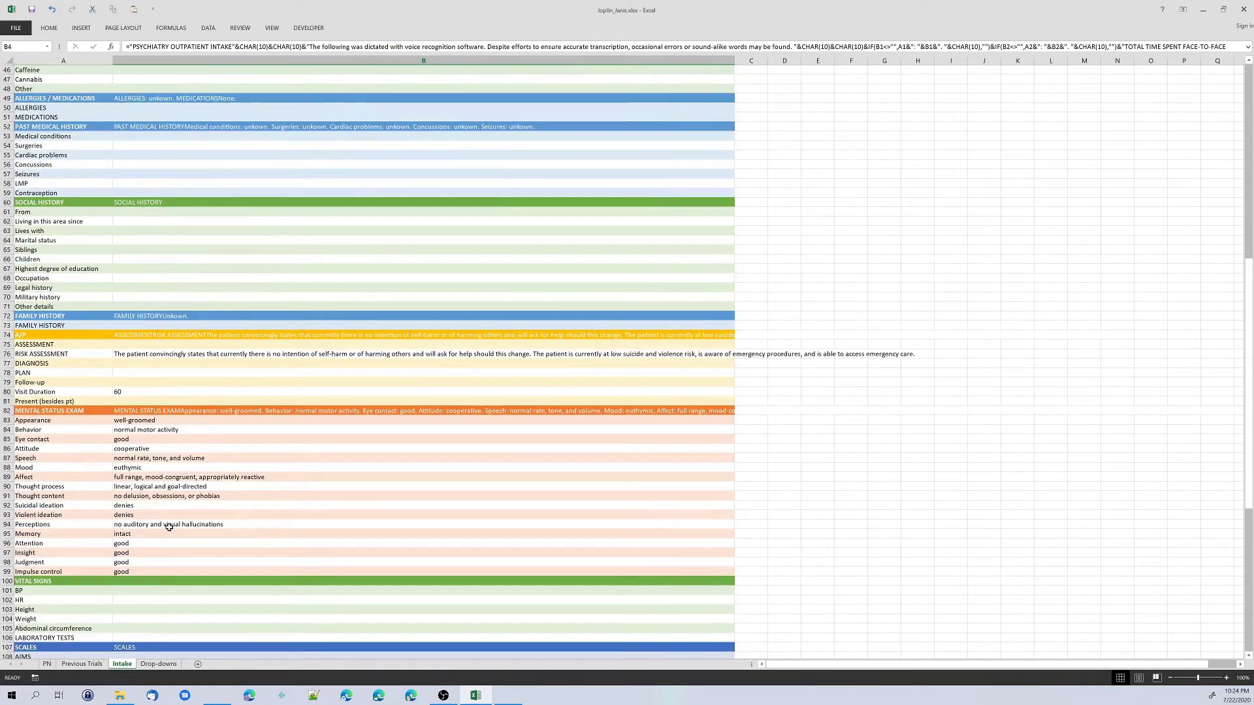
scroll(169, 527, up, 15)
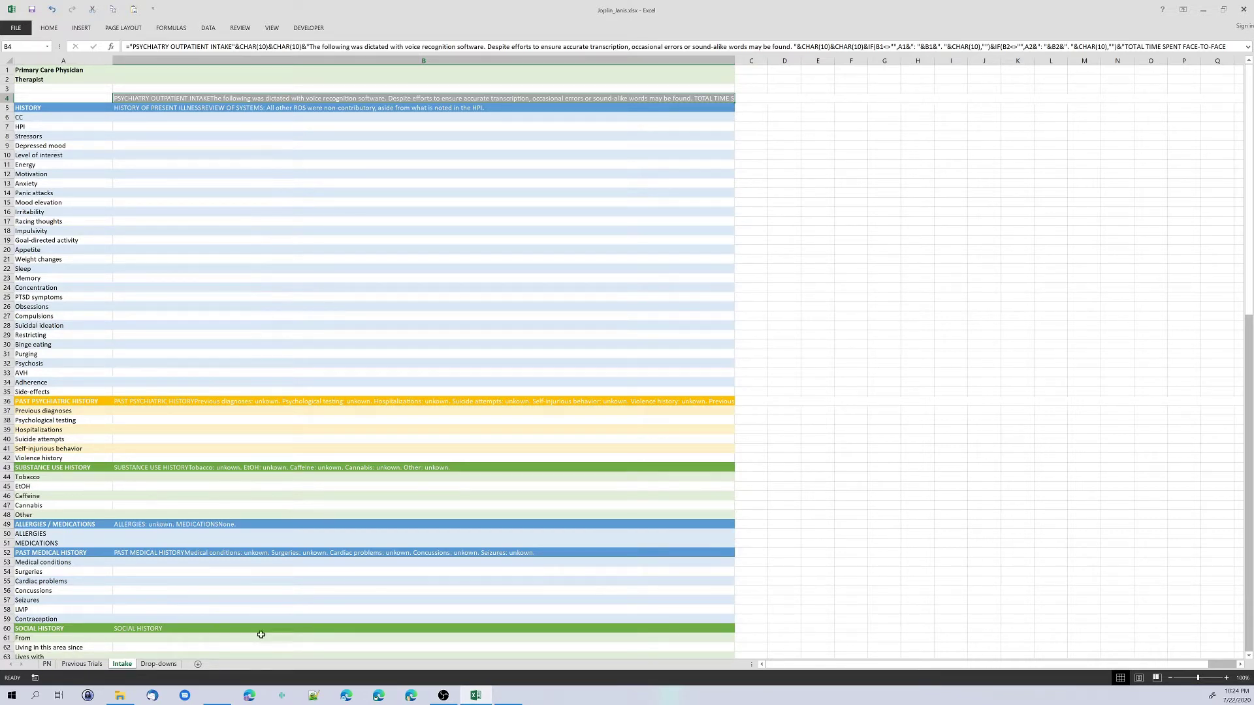
click(47, 664)
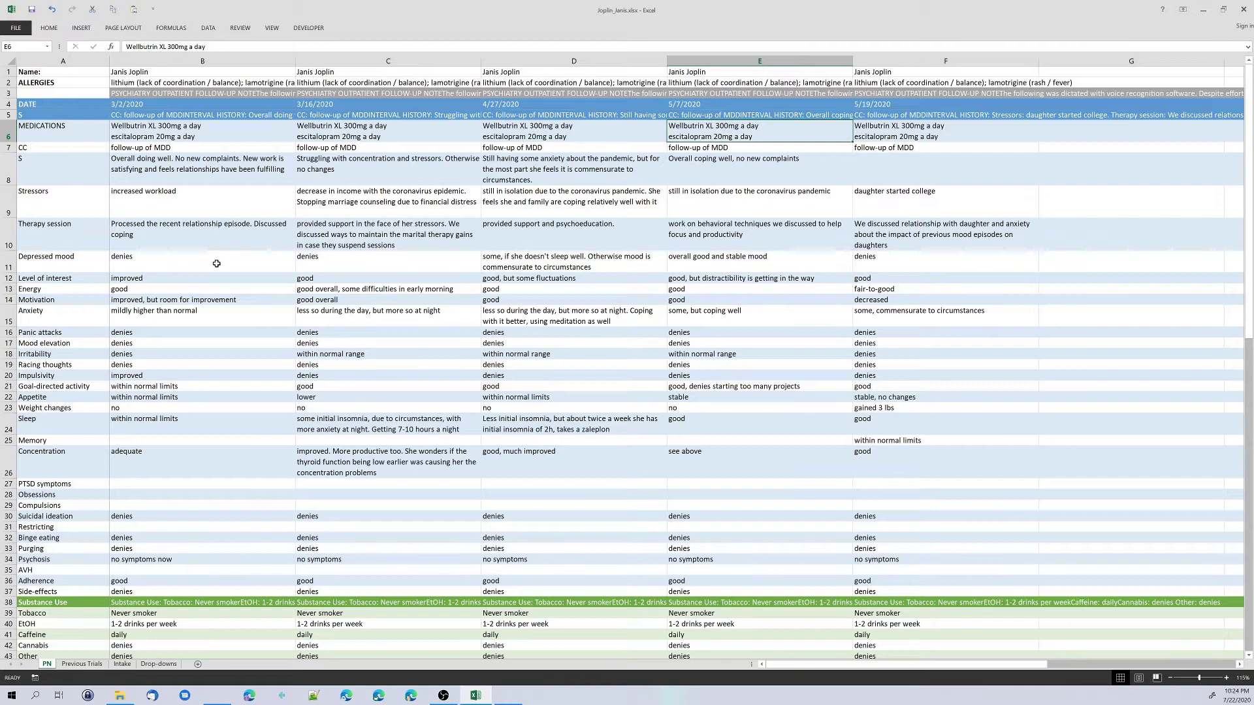
Zoom in on the PN sheet and shift right to show columns E through G
scroll(216, 263, up, 4)
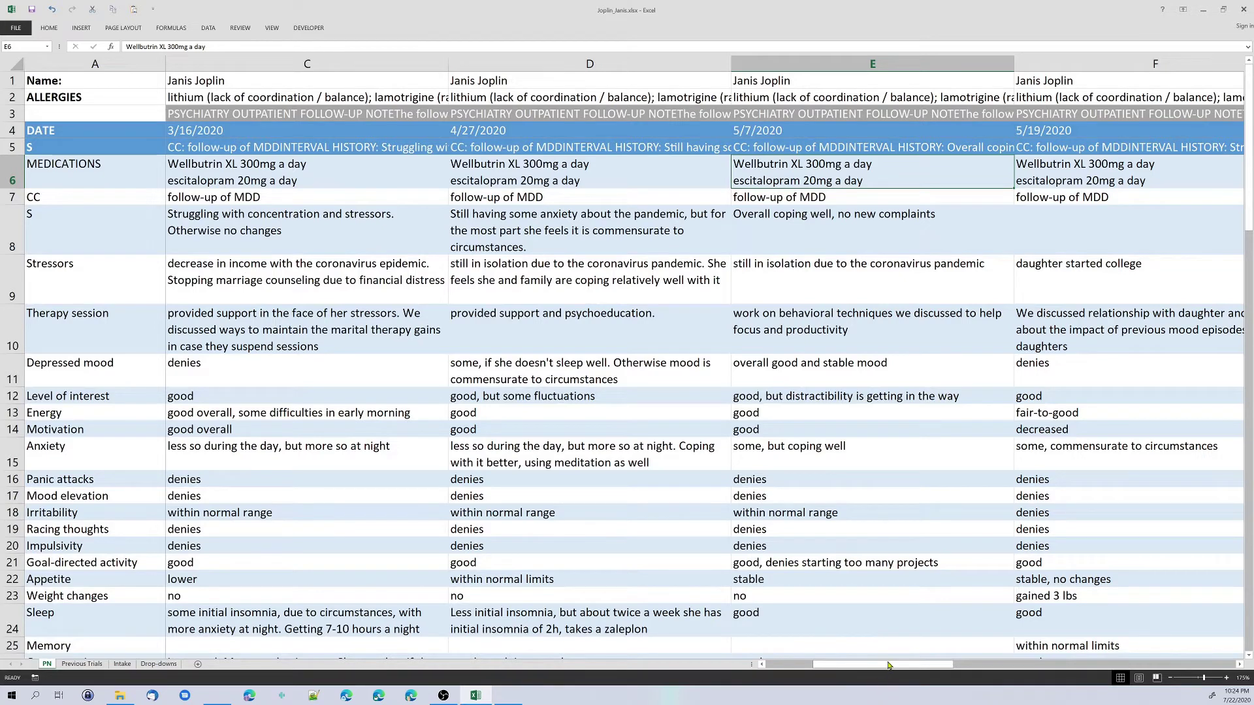
mouse_move(888, 664)
mouse_down()
mouse_move(830, 672)
mouse_move(979, 671)
mouse_move(881, 676)
mouse_up()
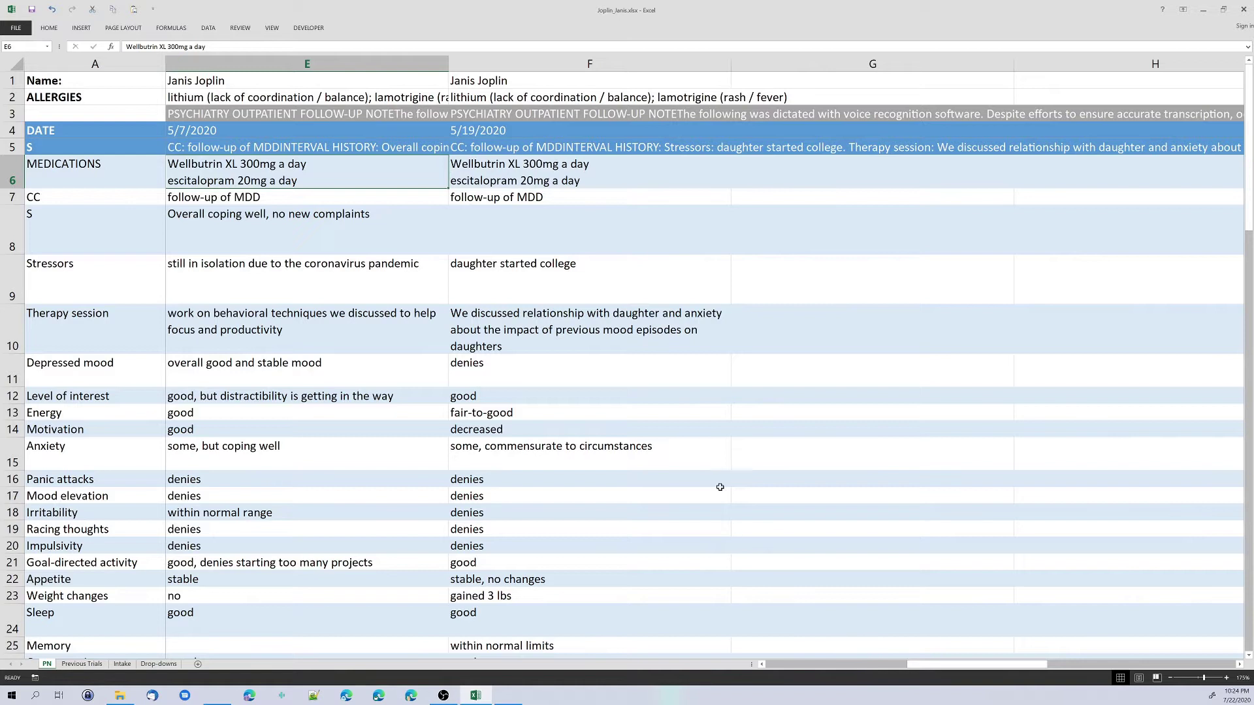
Copy the 5/19/2020 column F into column G and date it 7/22/2020 with TODAY
click(617, 59)
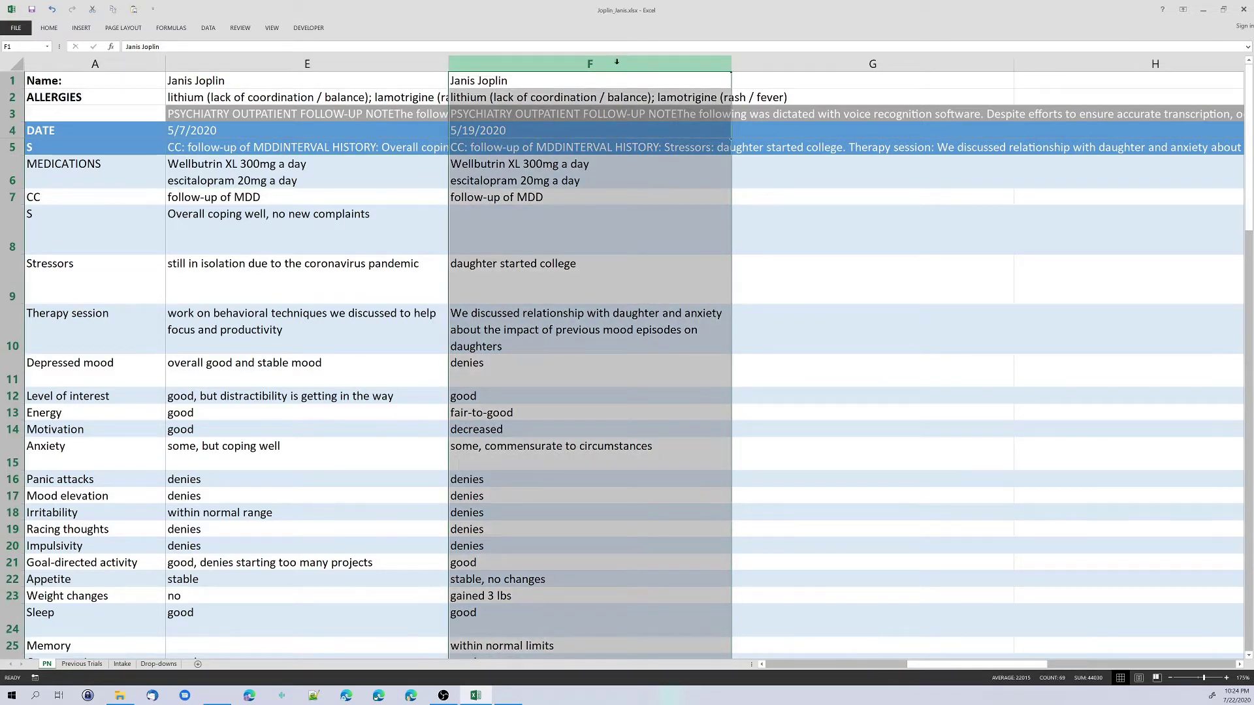
key(ctrl+c)
click(812, 63)
key(ctrl+v)
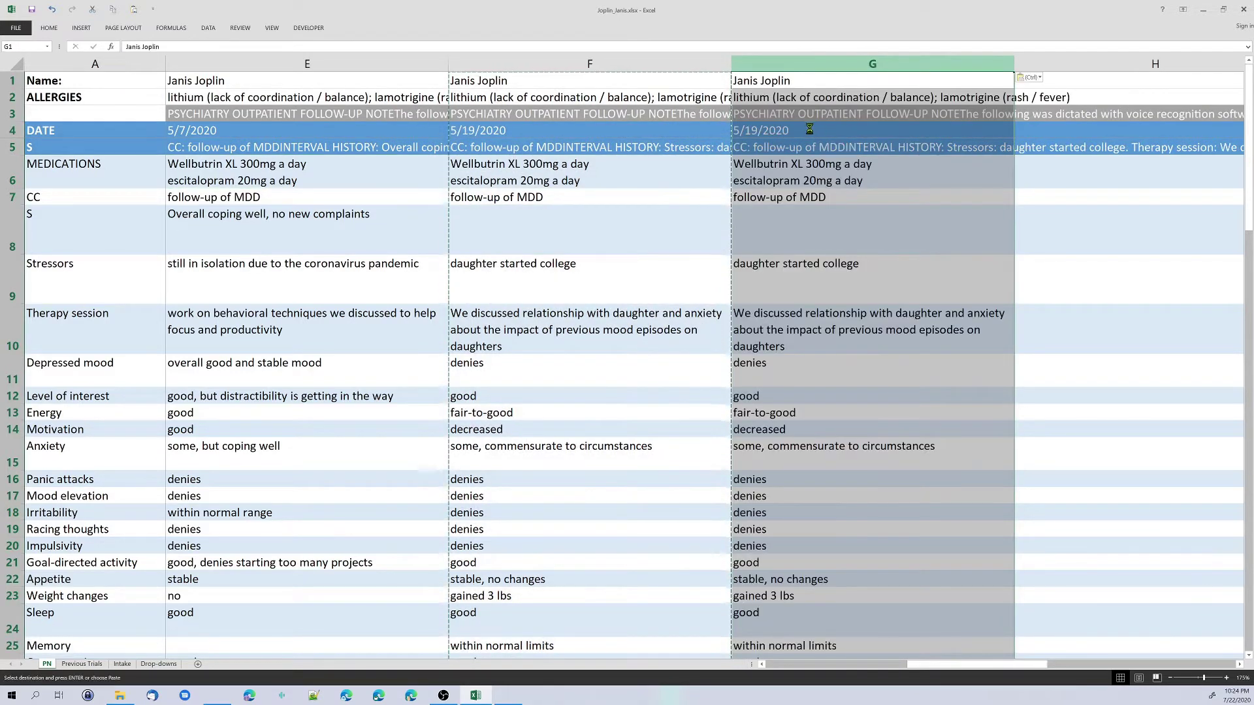
click(797, 129)
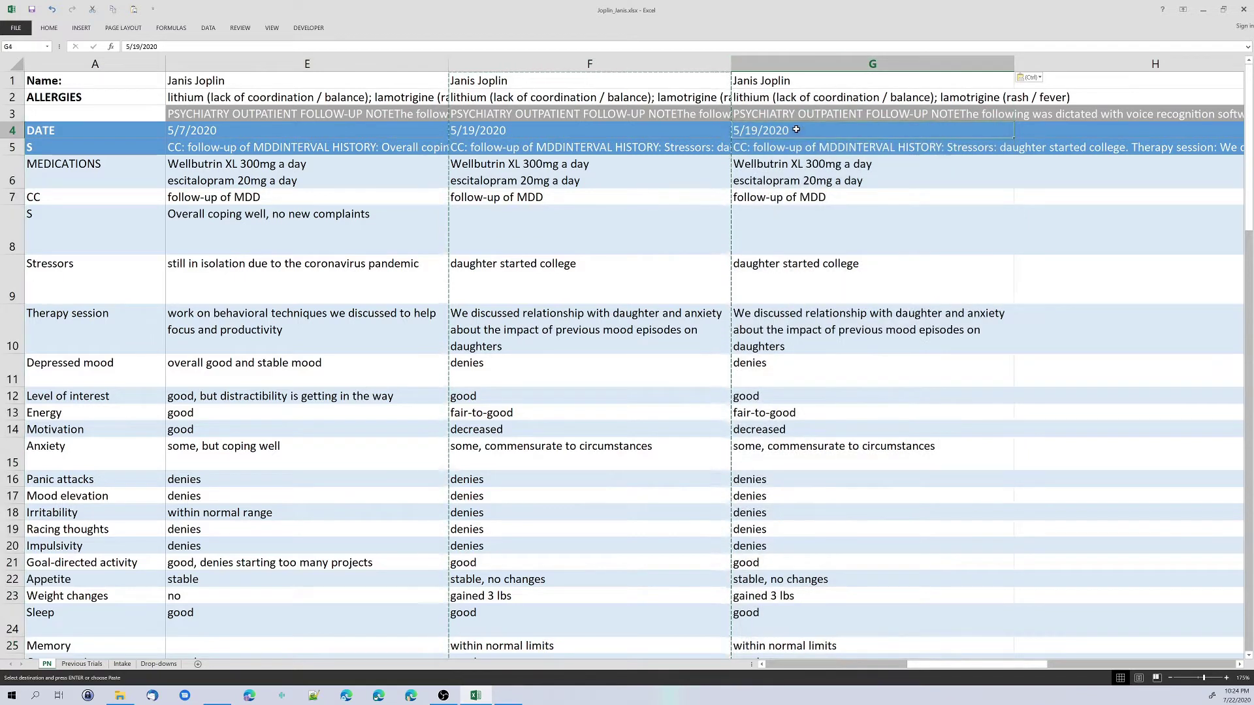
text(toda)
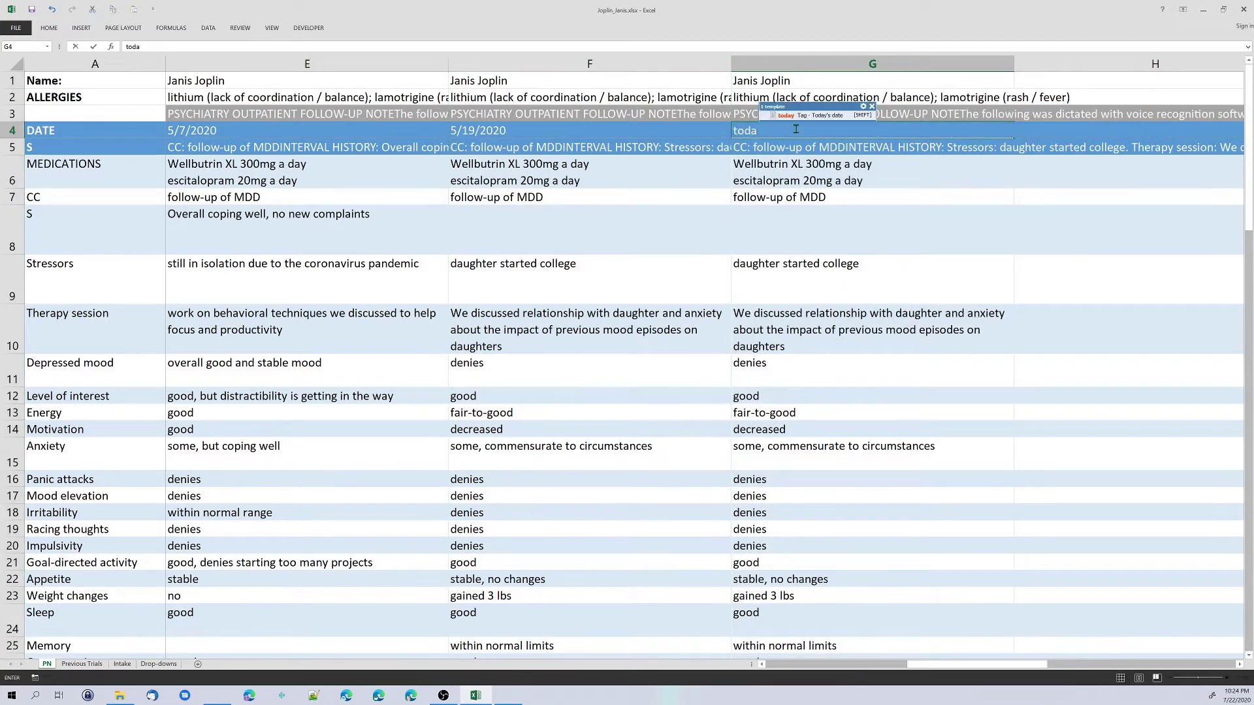
key(shift)
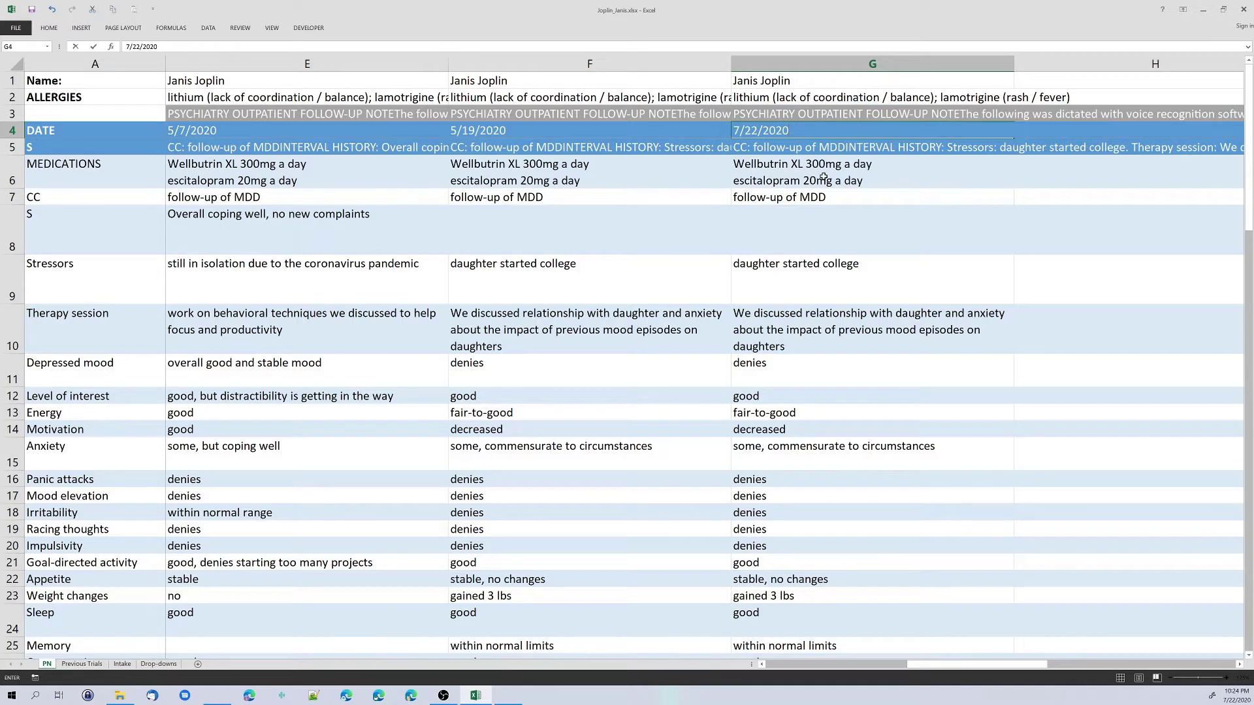
click(821, 220)
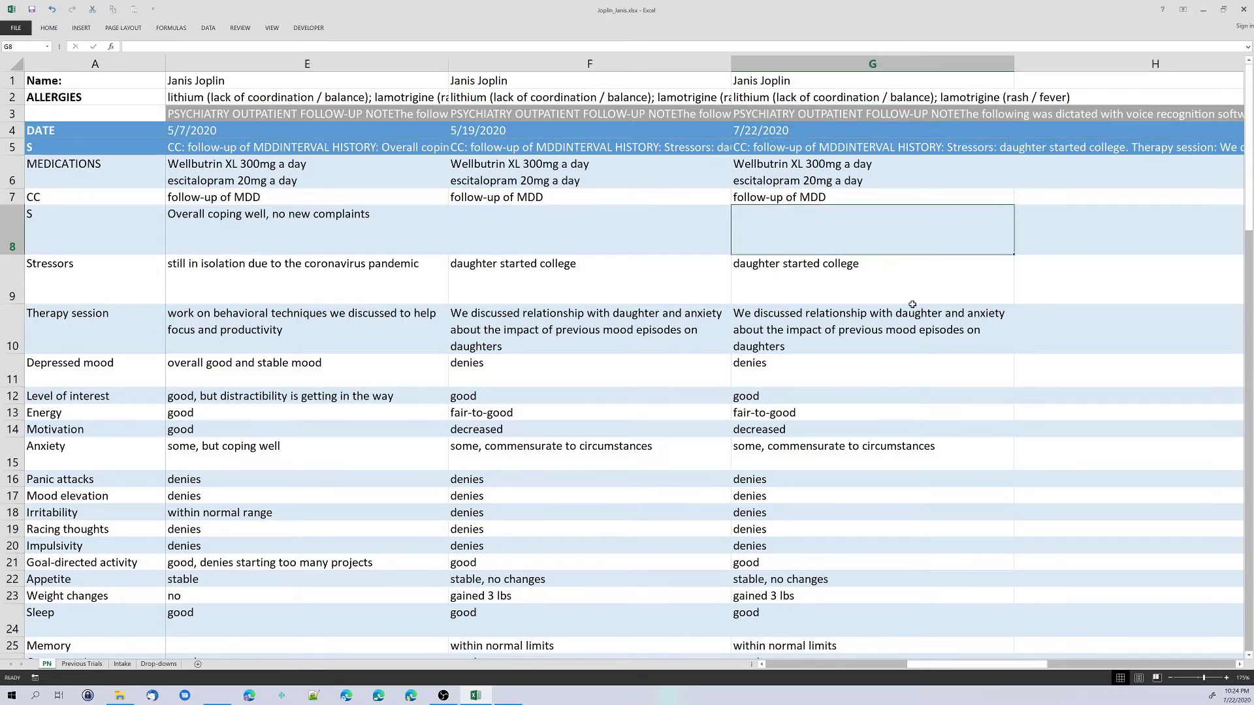
Erase the carried-over entries in G8:G37, from S through Side-effects
scroll(912, 305, down, 5)
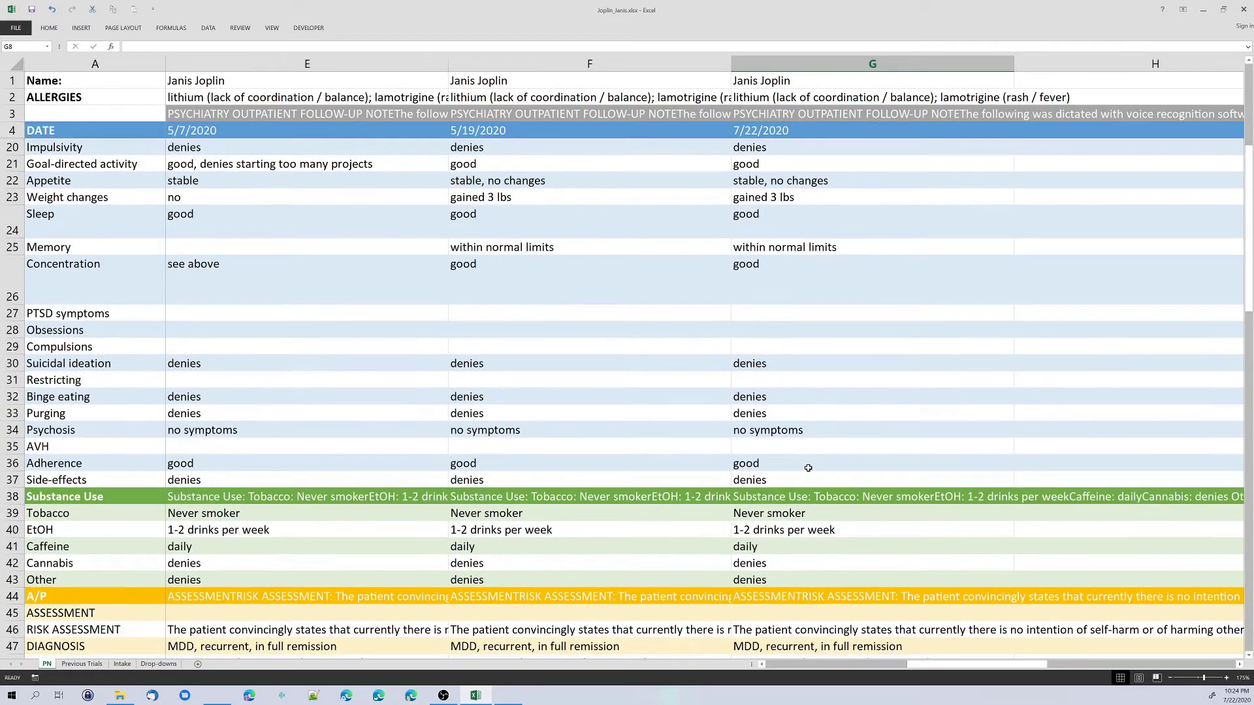
shift+click(808, 475)
key(Delete)
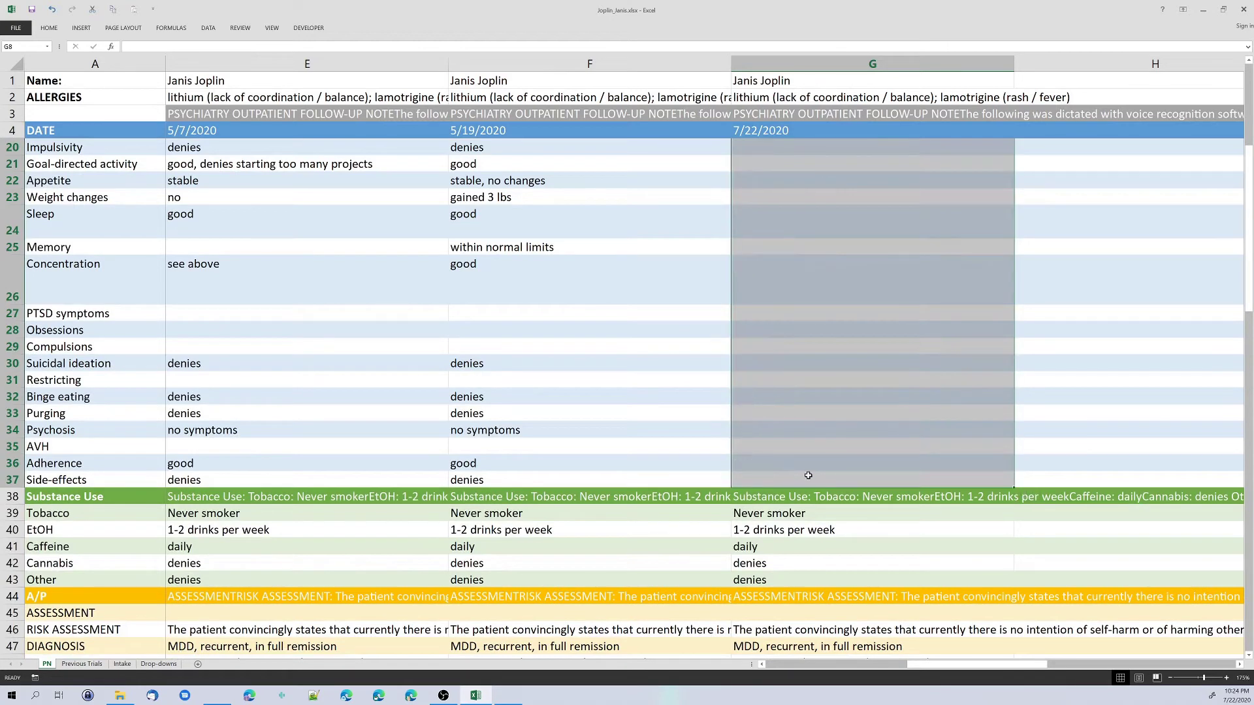
scroll(826, 399, up, 5)
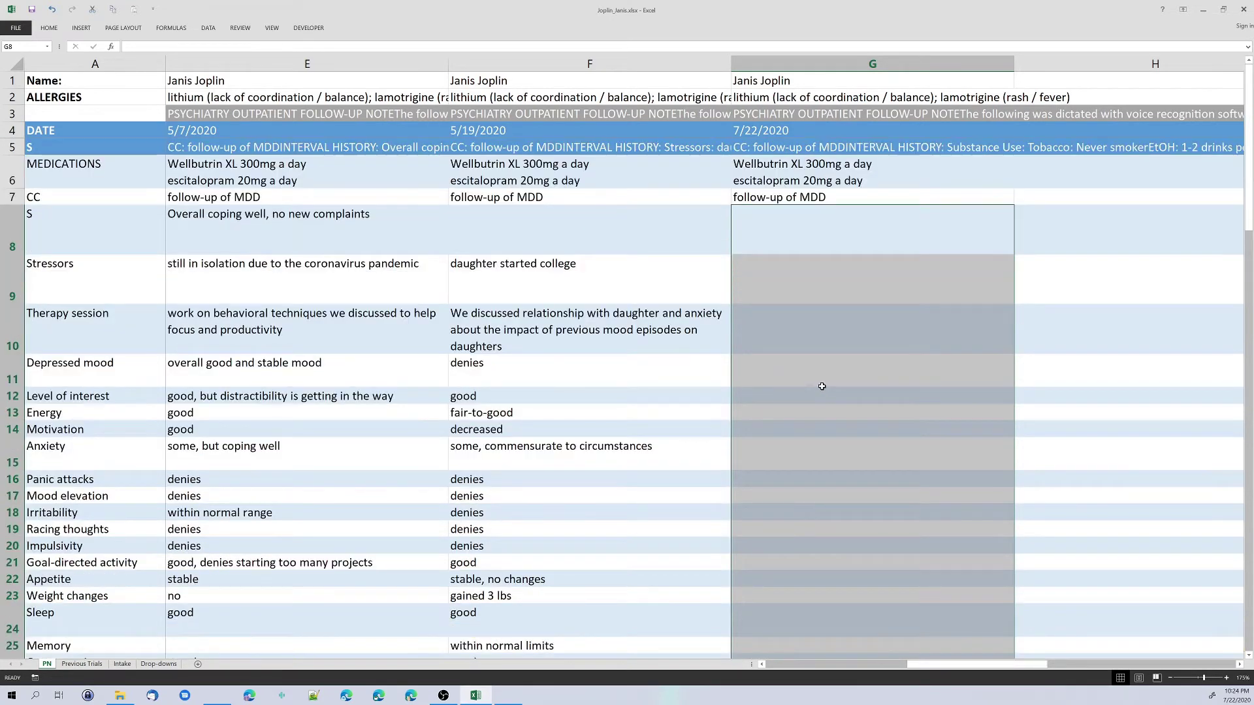
click(821, 384)
click(787, 224)
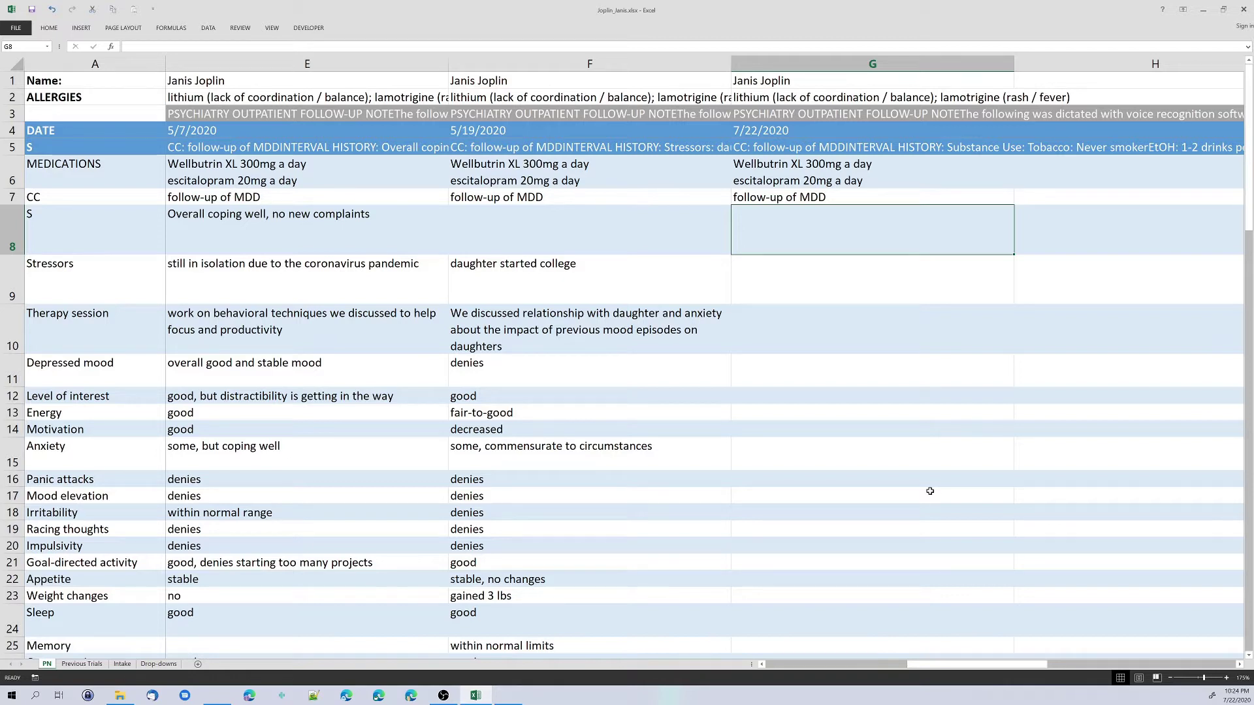
click(857, 272)
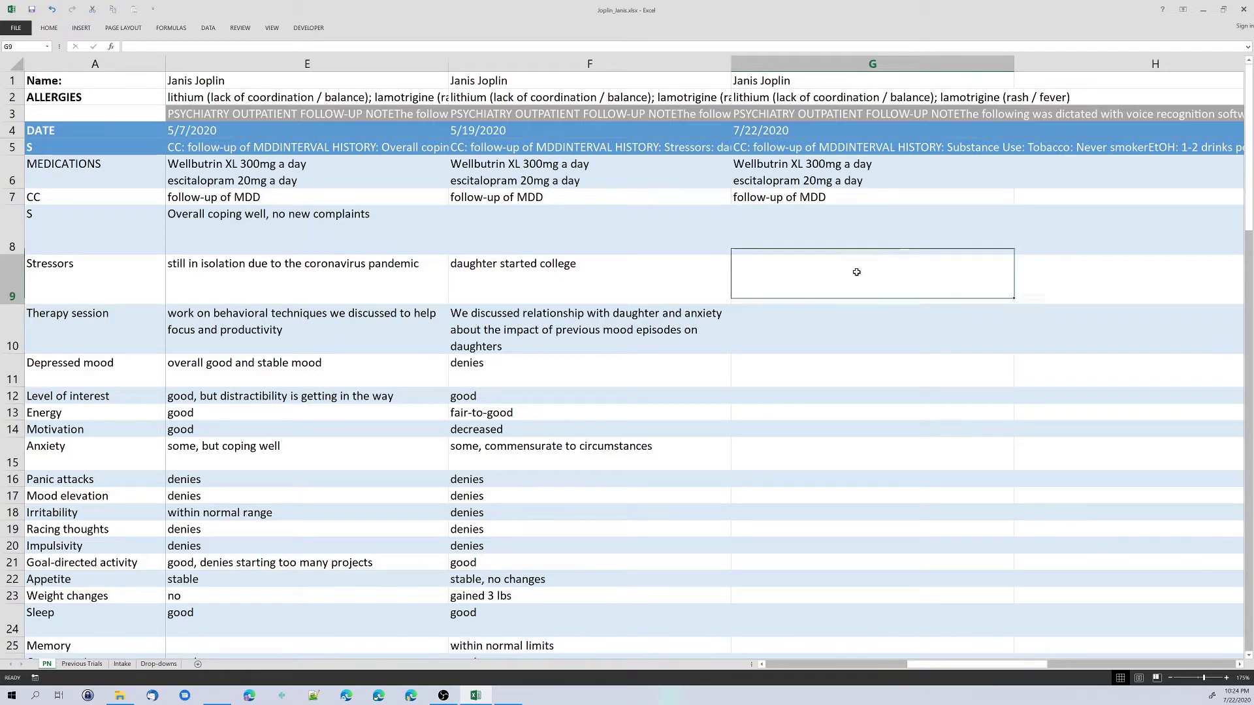
click(824, 329)
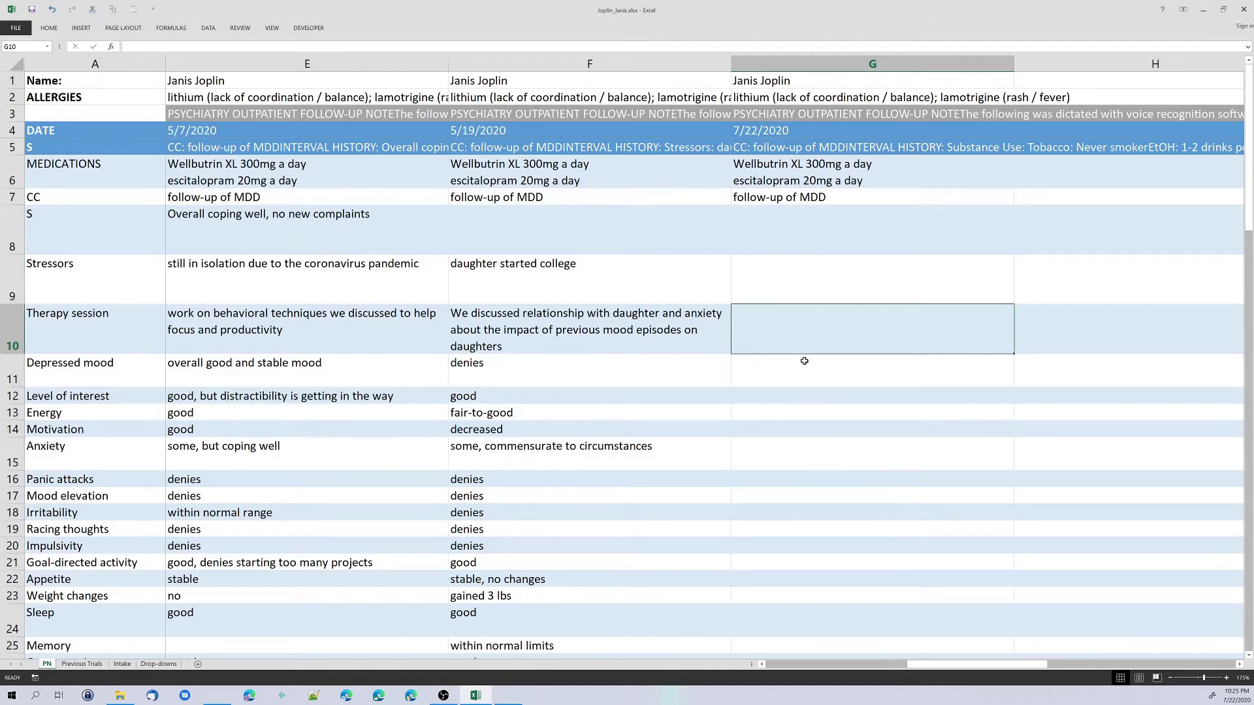
click(804, 361)
scroll(832, 398, down, 2)
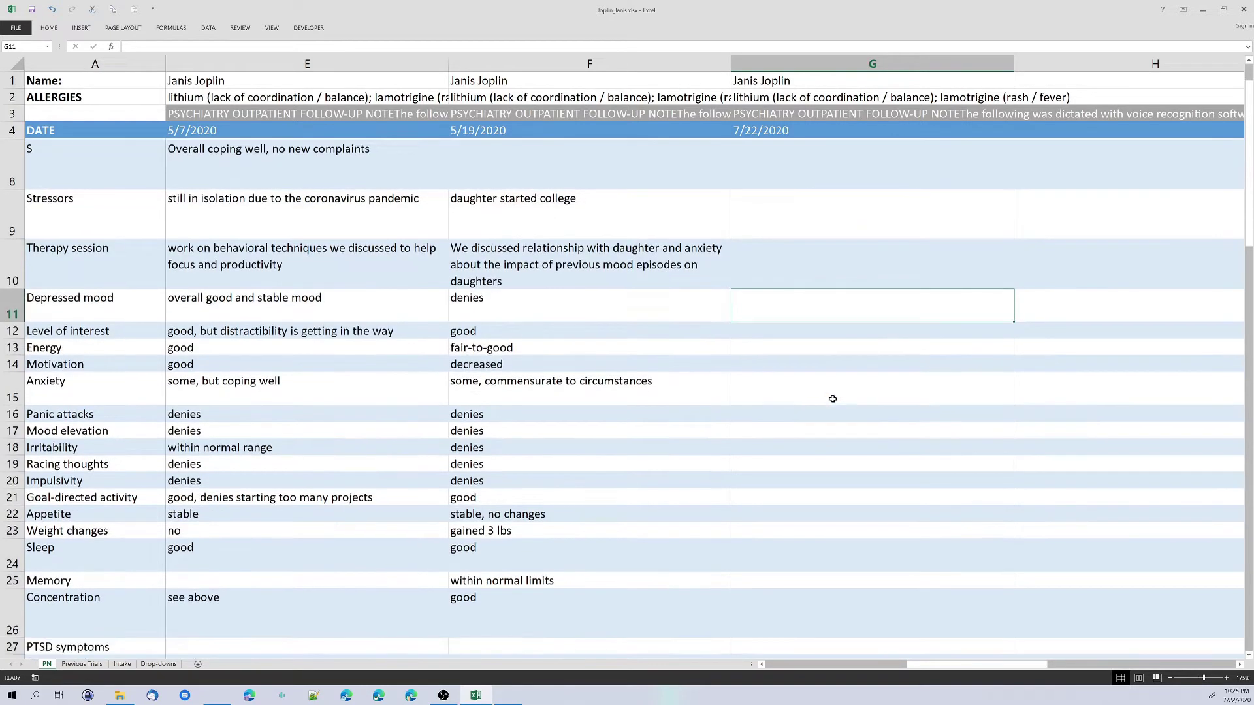
scroll(819, 450, down, 2)
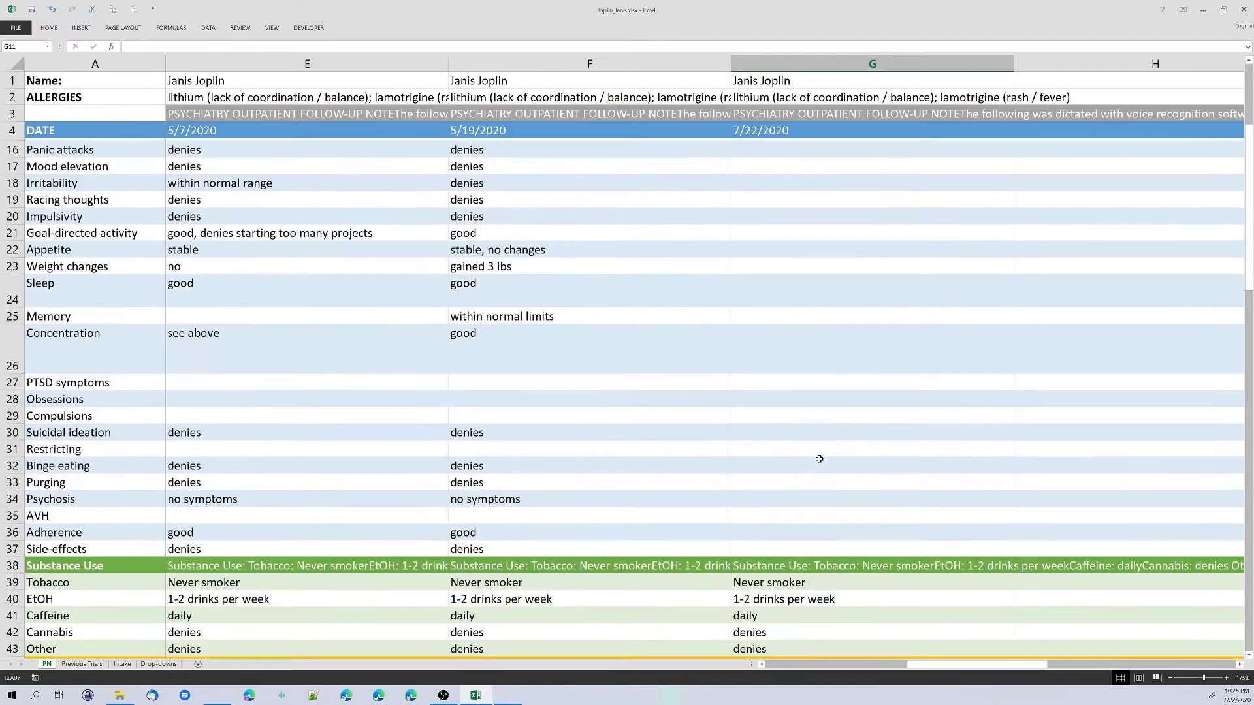
scroll(819, 459, up, 4)
key(Up)
key(Up)
key(Up)
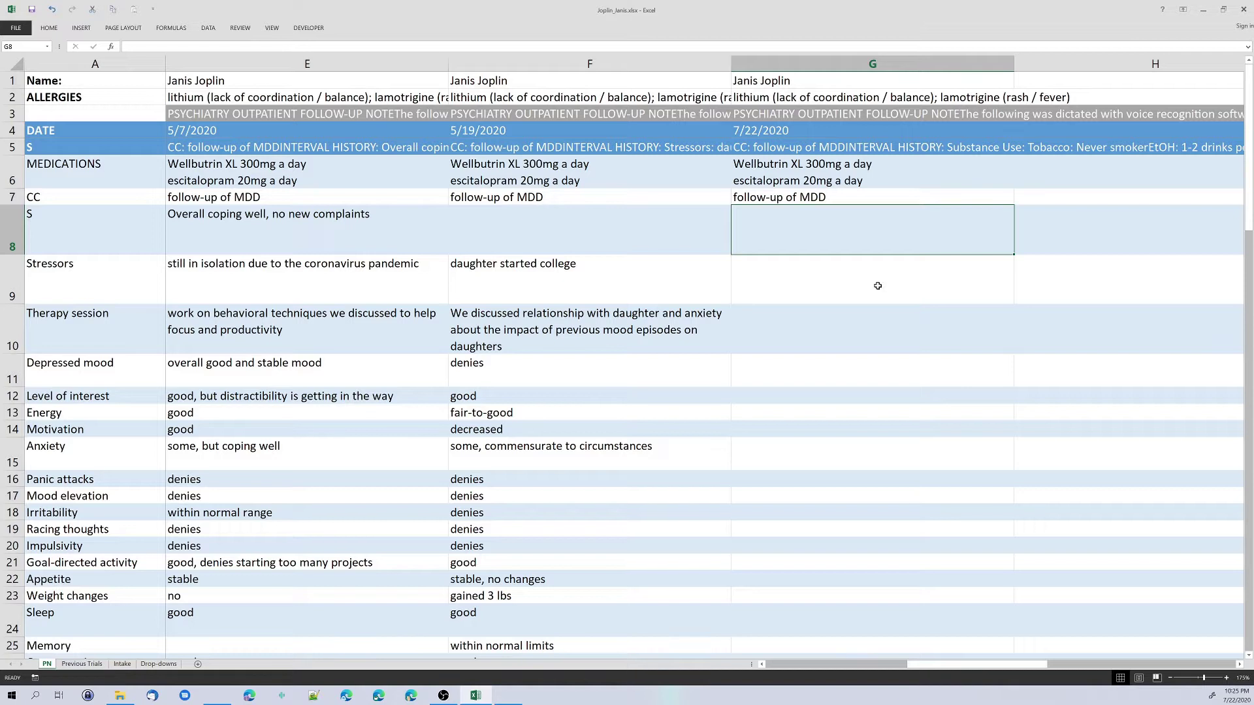
click(779, 467)
scroll(917, 517, down, 1)
scroll(918, 517, down, 1)
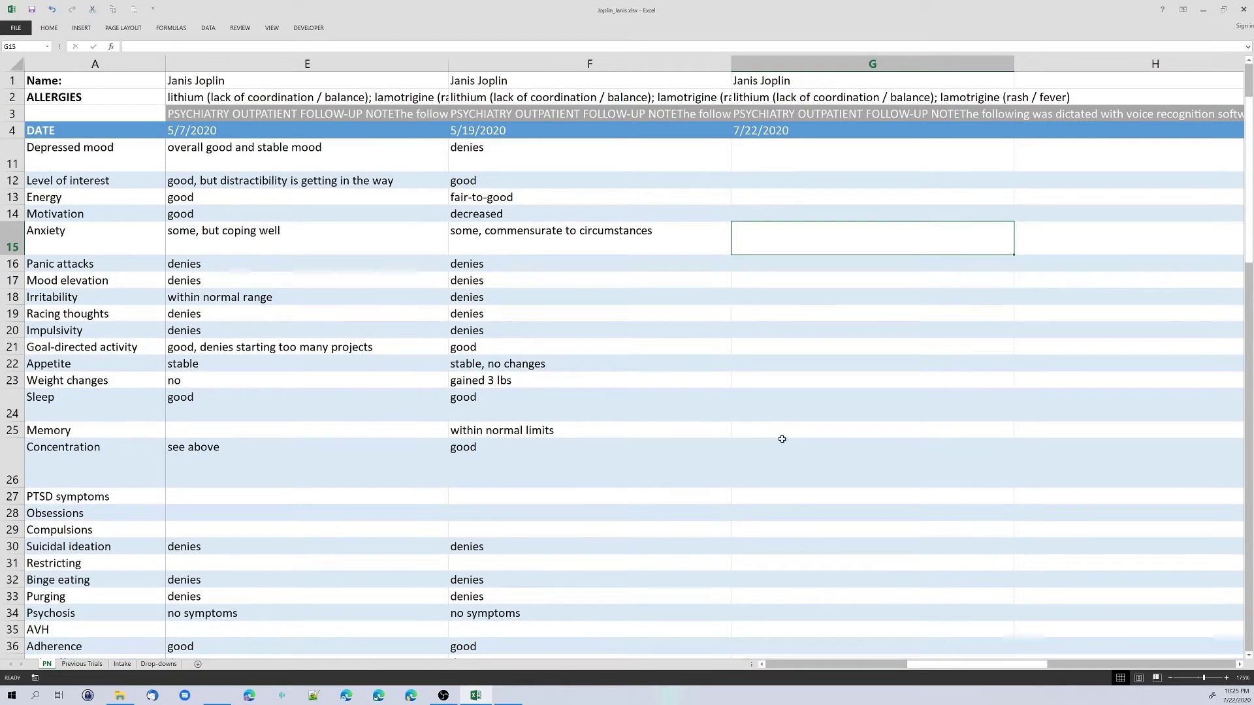
click(788, 416)
click(794, 487)
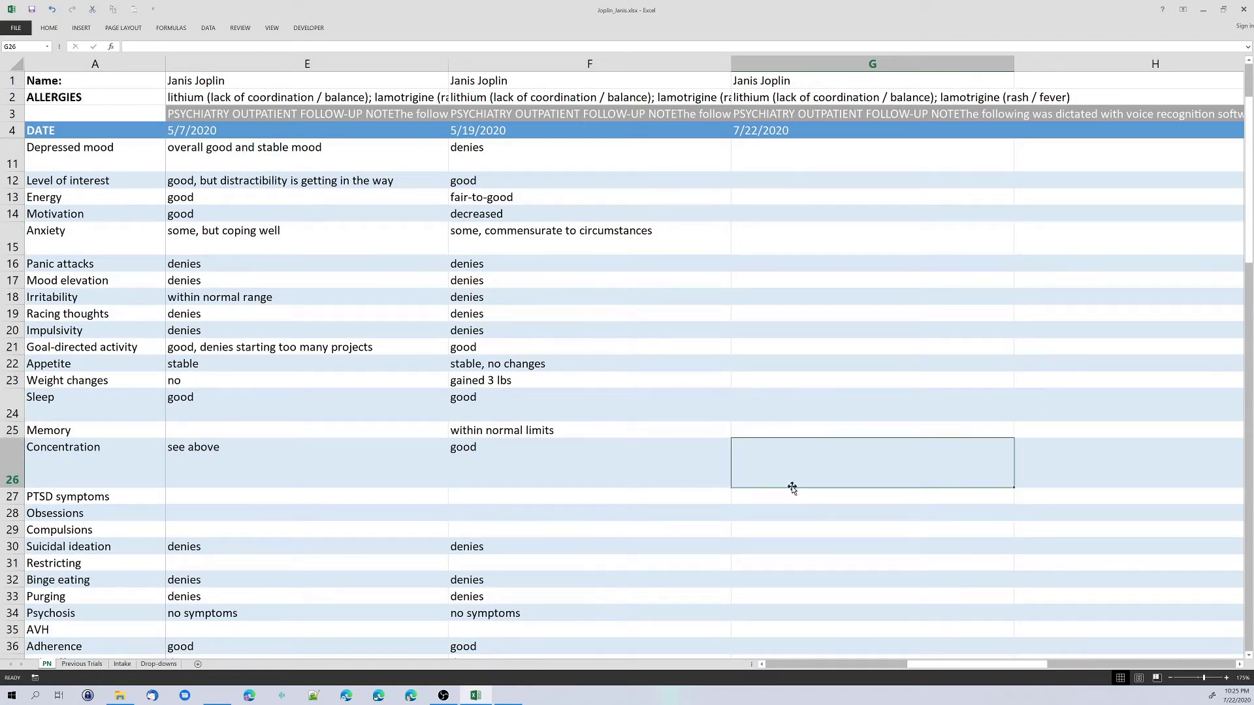
scroll(854, 586, up, 2)
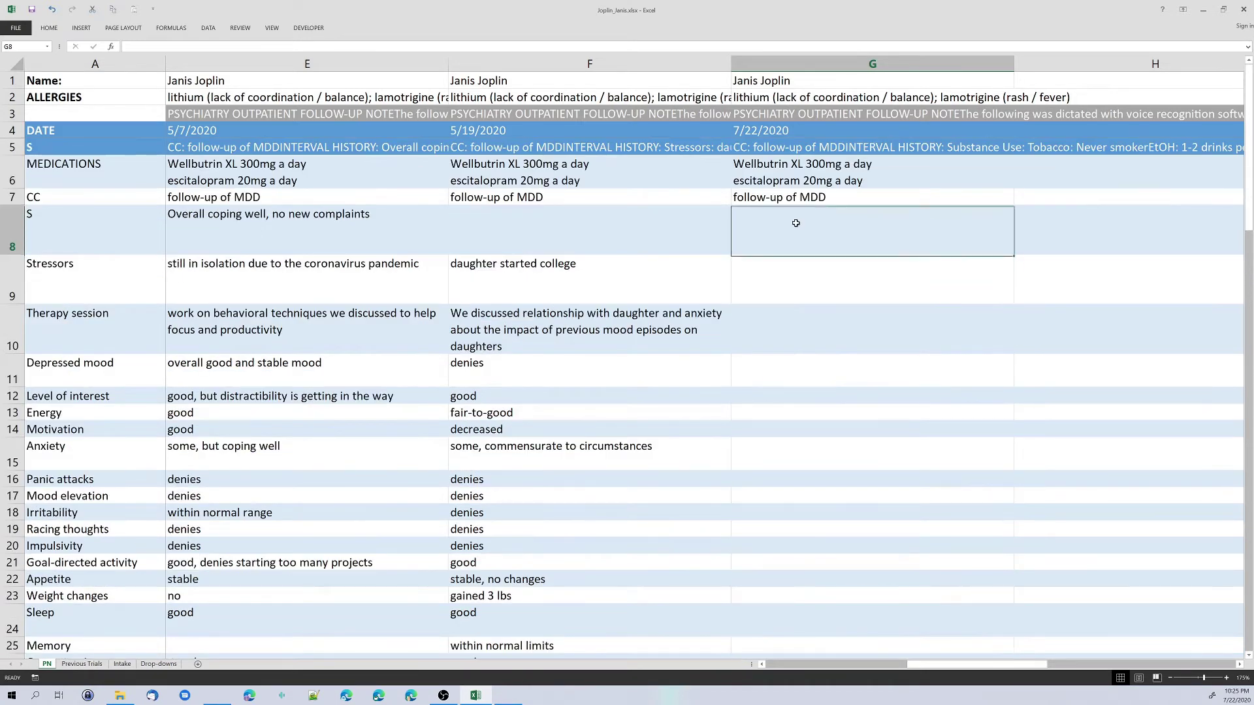
click(797, 231)
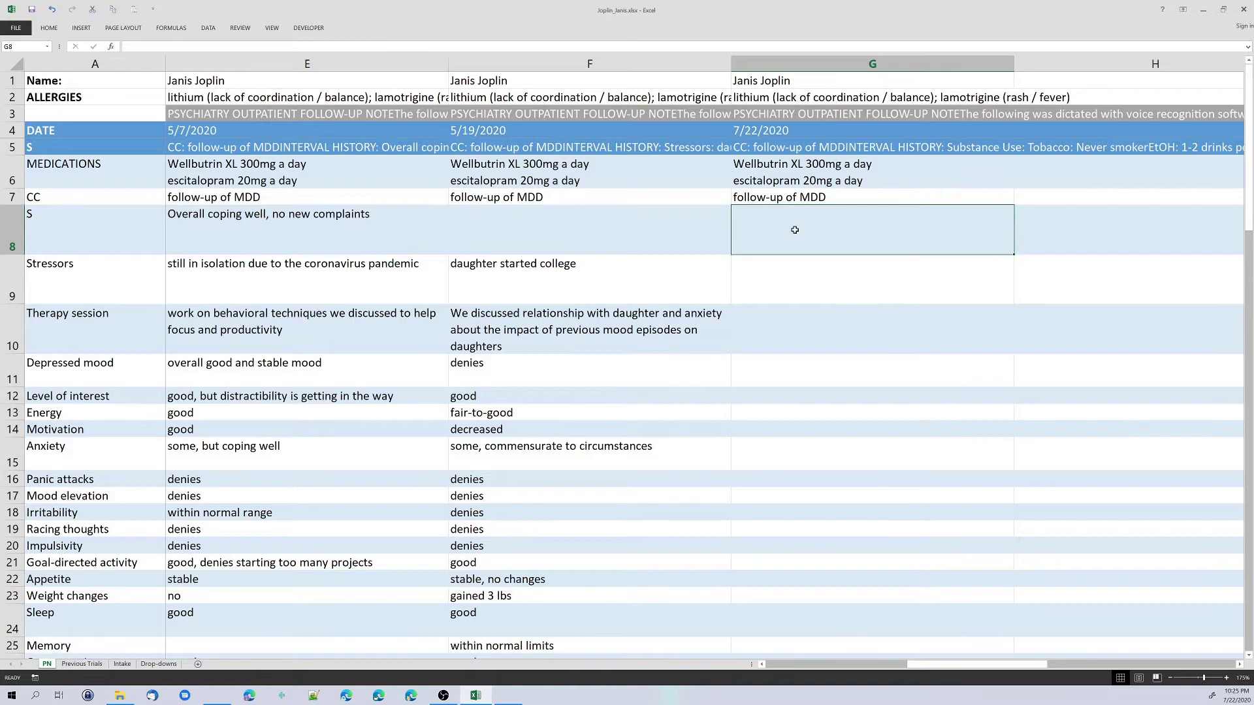
scroll(800, 252, down, 3)
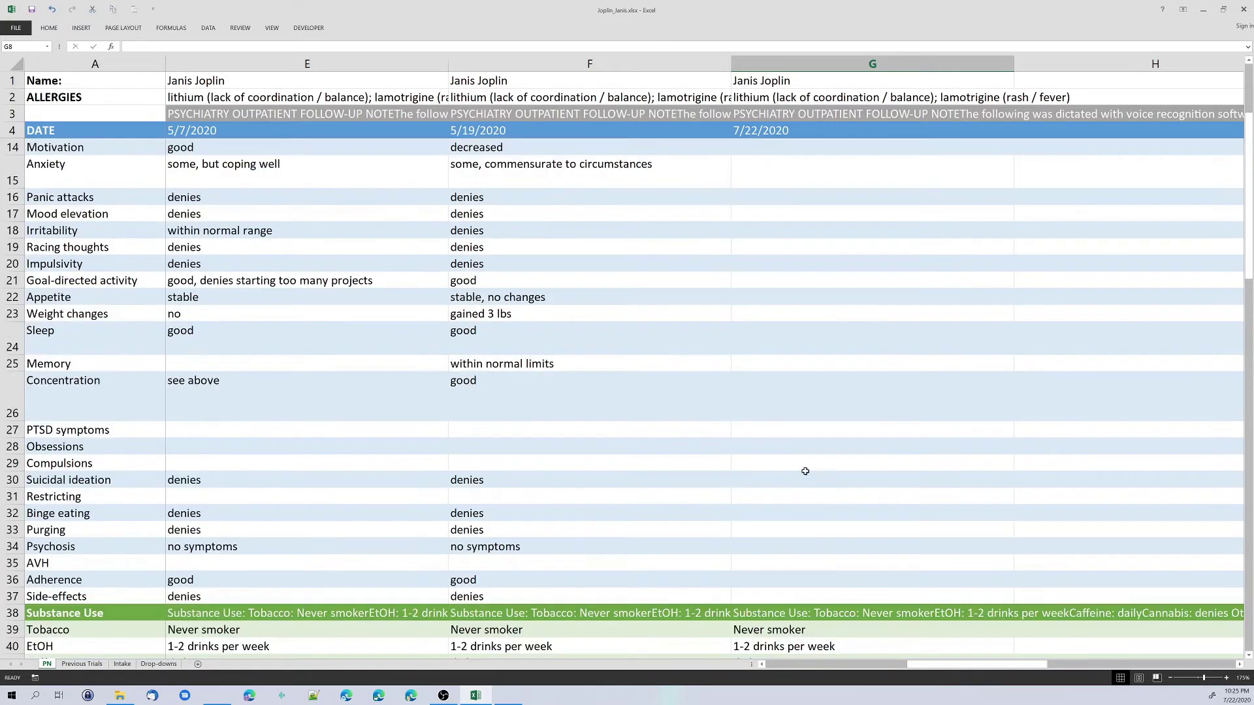
click(792, 339)
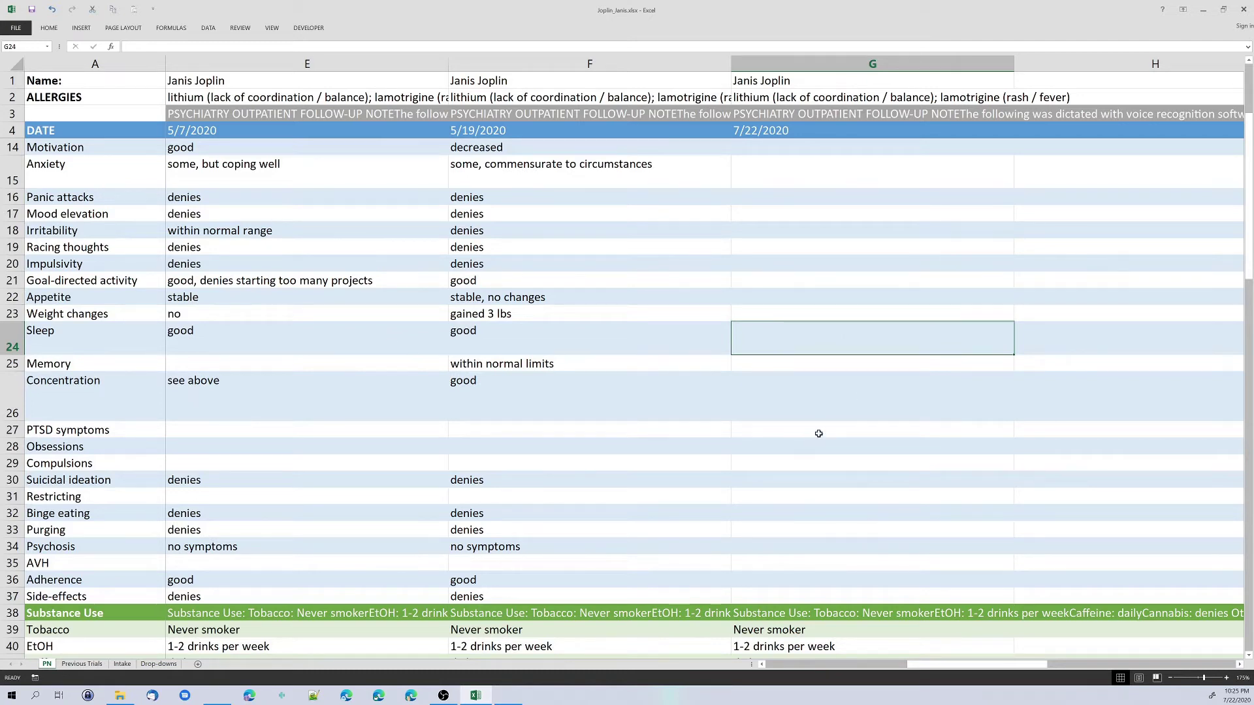
scroll(830, 421, down, 1)
scroll(841, 379, down, 2)
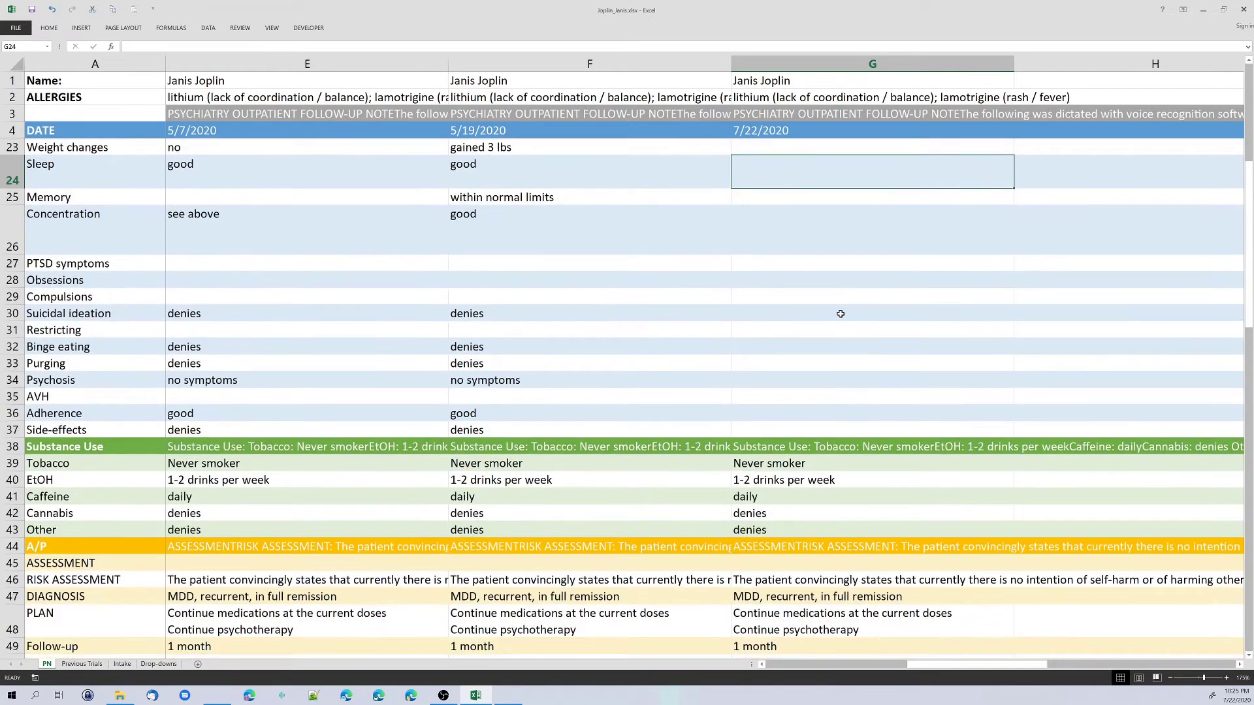
scroll(840, 314, down, 2)
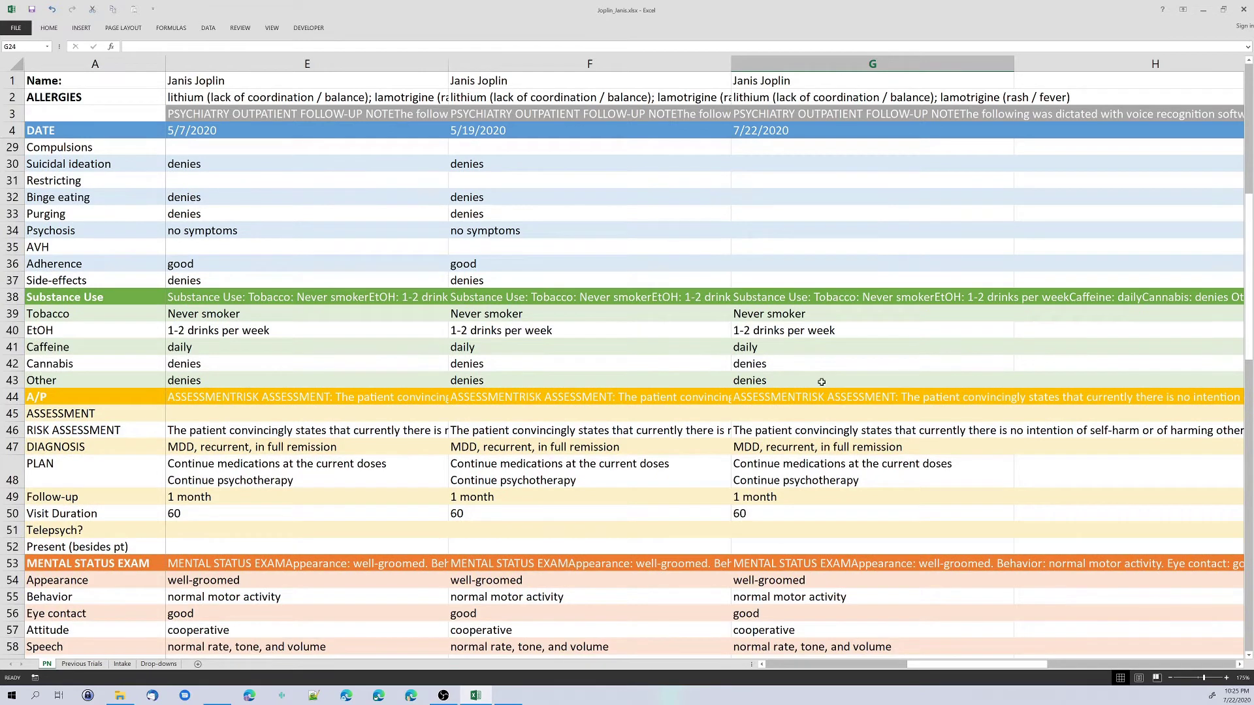
scroll(830, 446, down, 2)
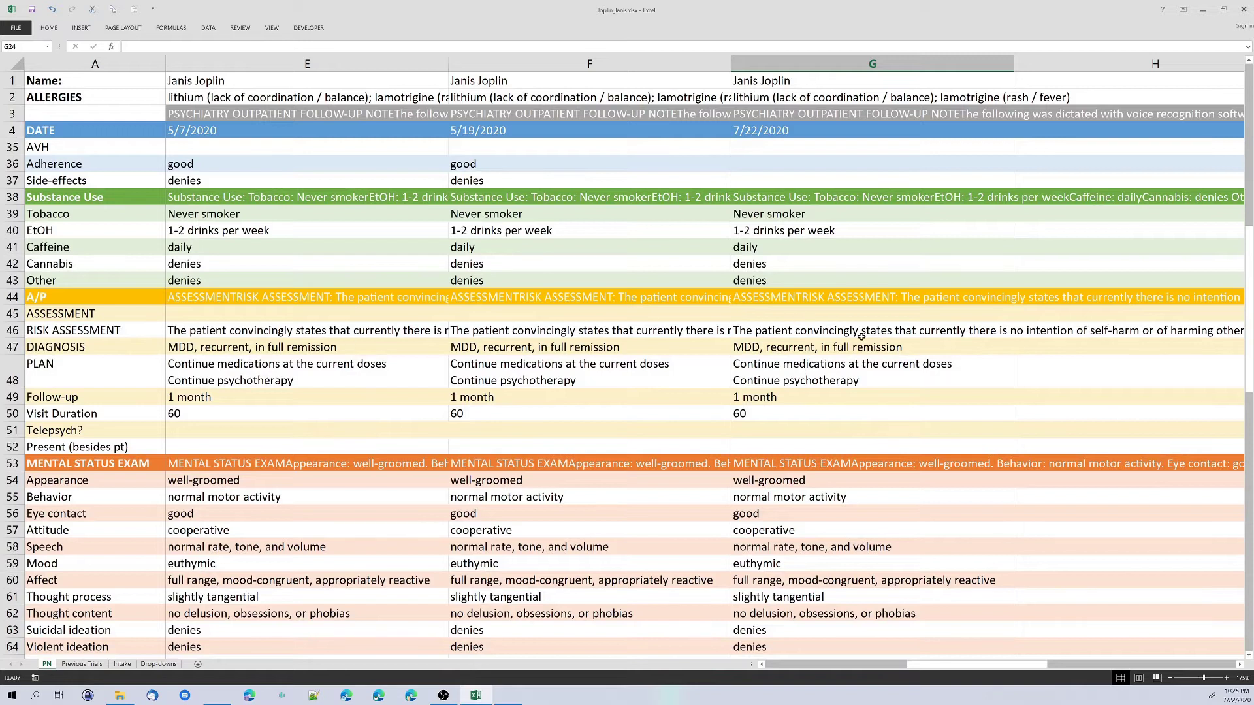
click(846, 348)
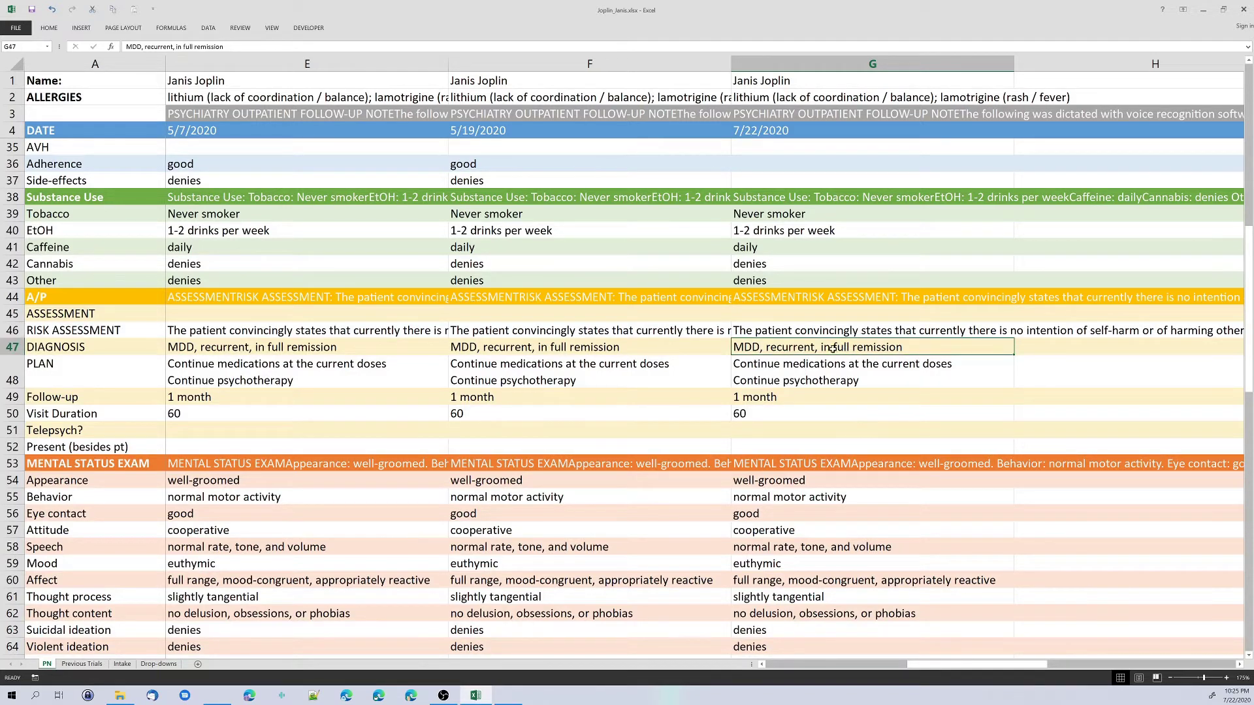
click(799, 366)
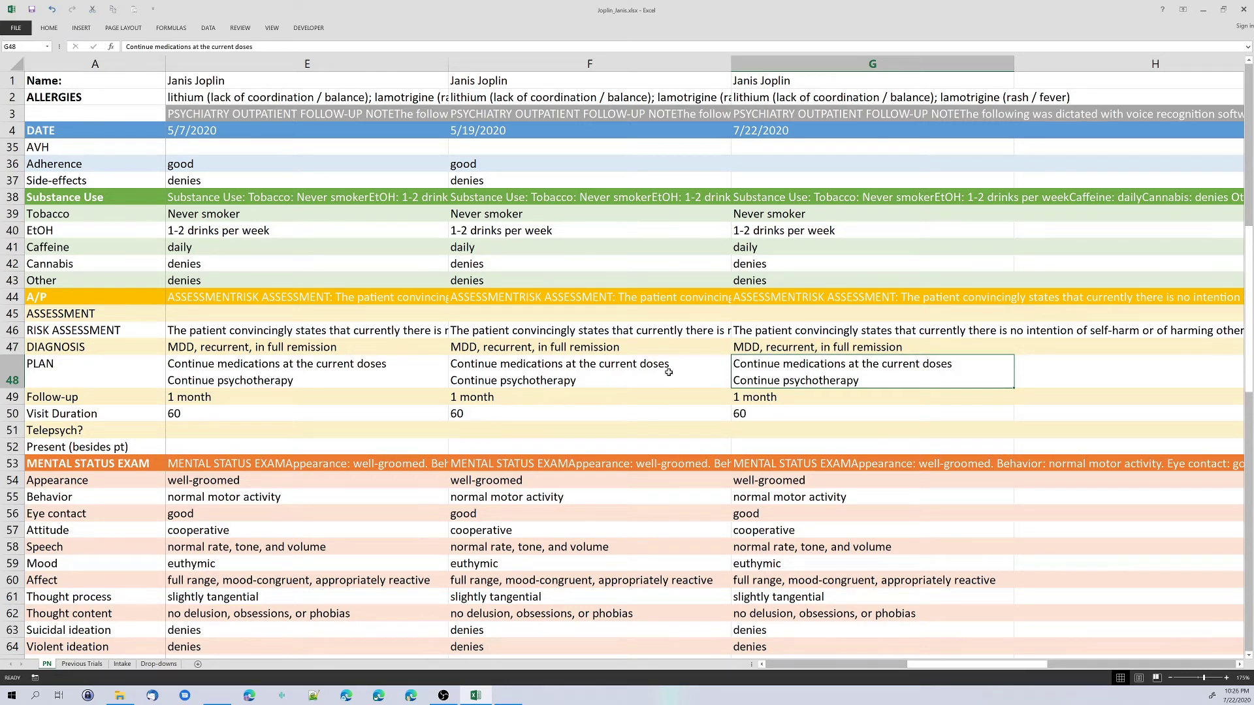
Step through the 7/22/2020 mental status, BP, HR and laboratory cells, rows 54–77
scroll(828, 390, down, 3)
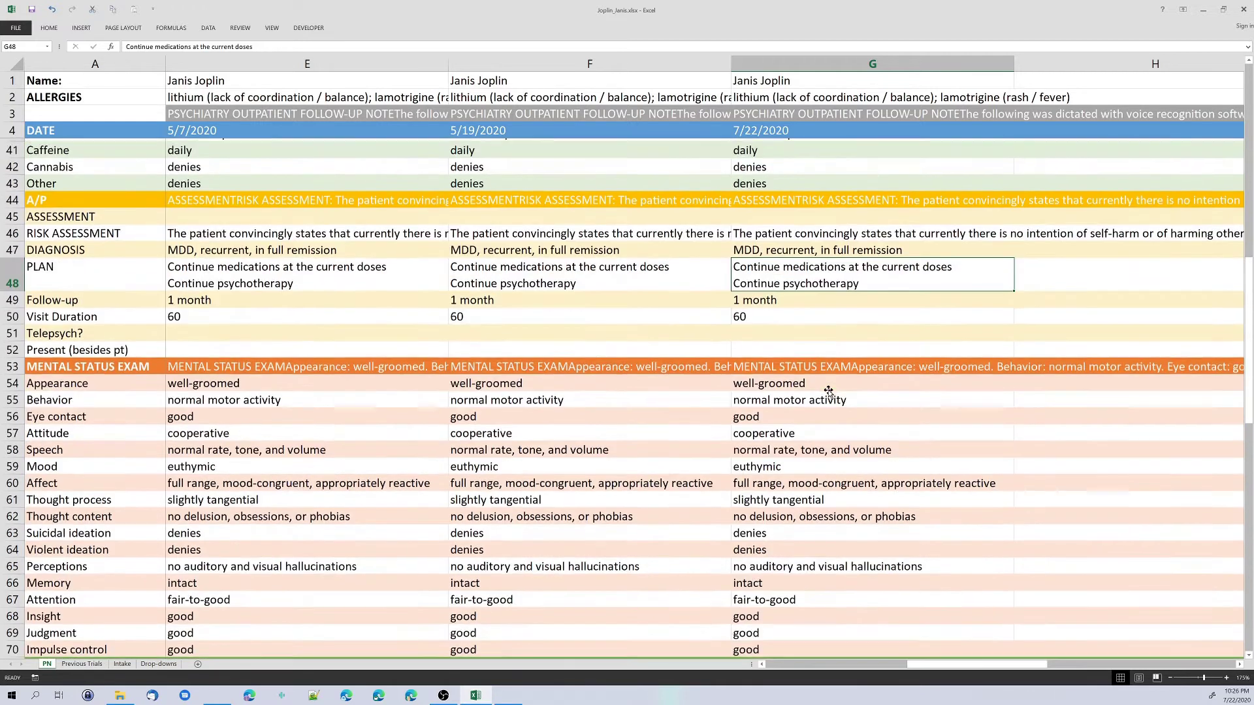
drag(807, 331, 808, 598)
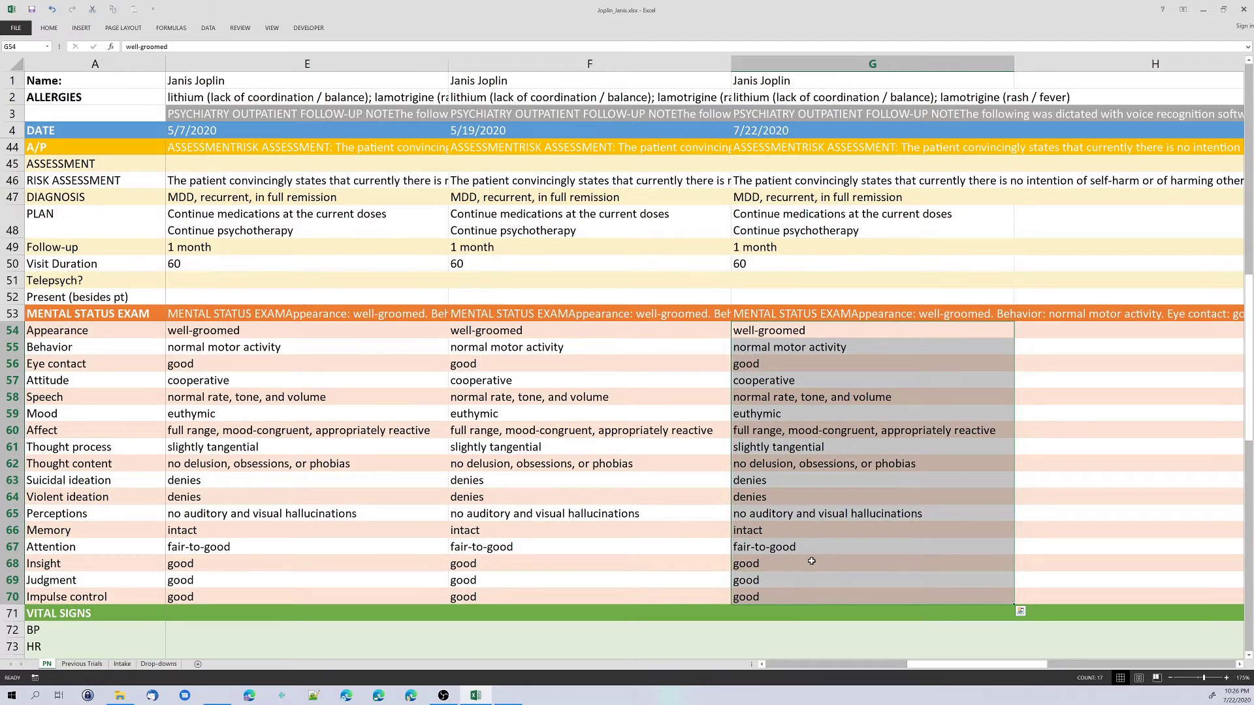
click(823, 425)
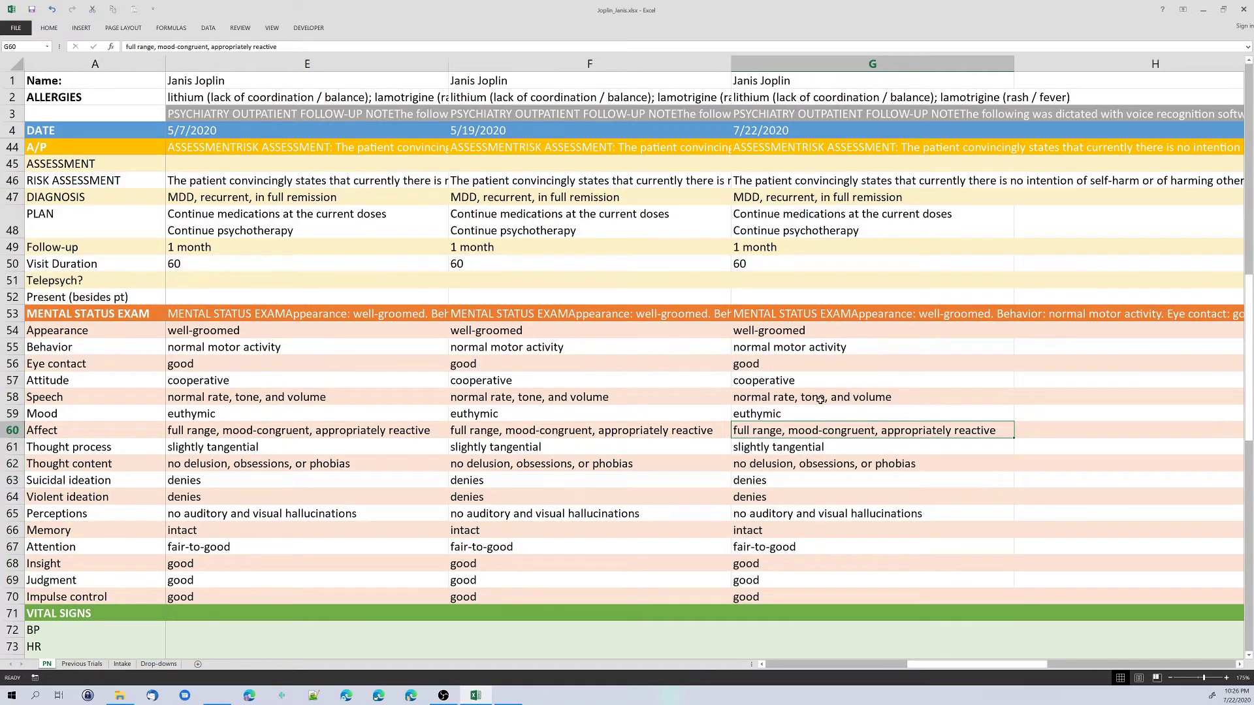
scroll(821, 399, down, 7)
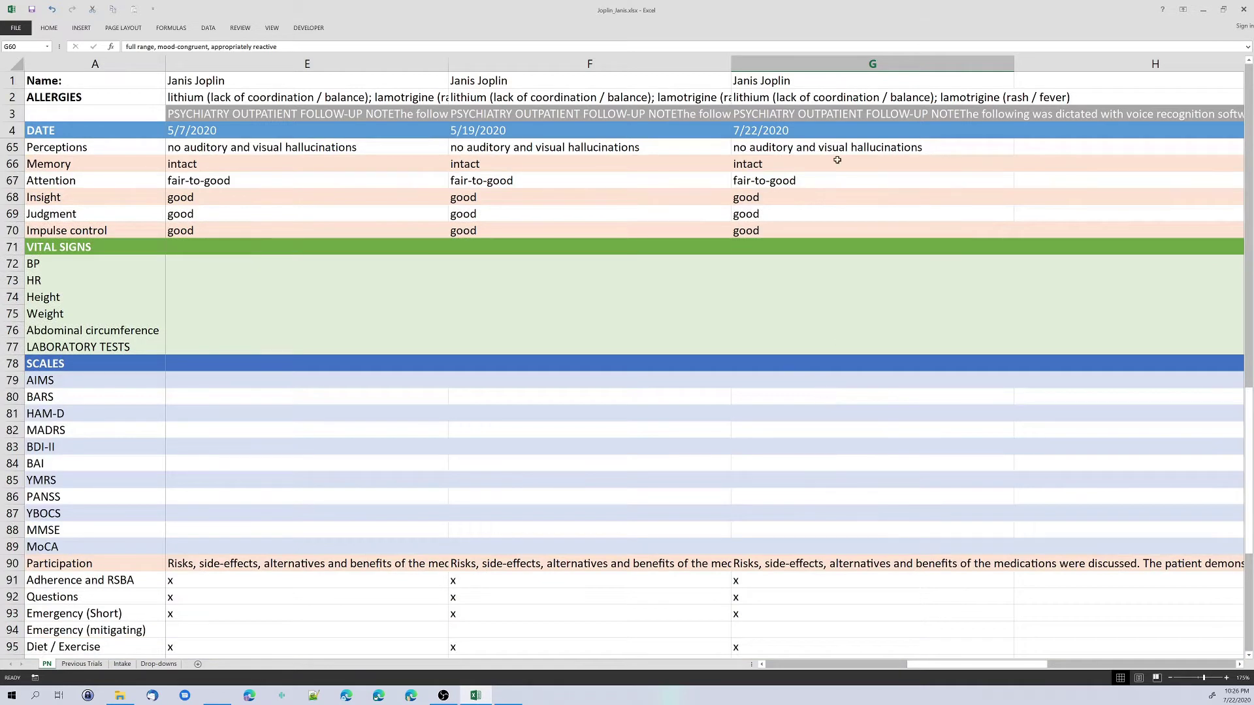
scroll(838, 278, down, 1)
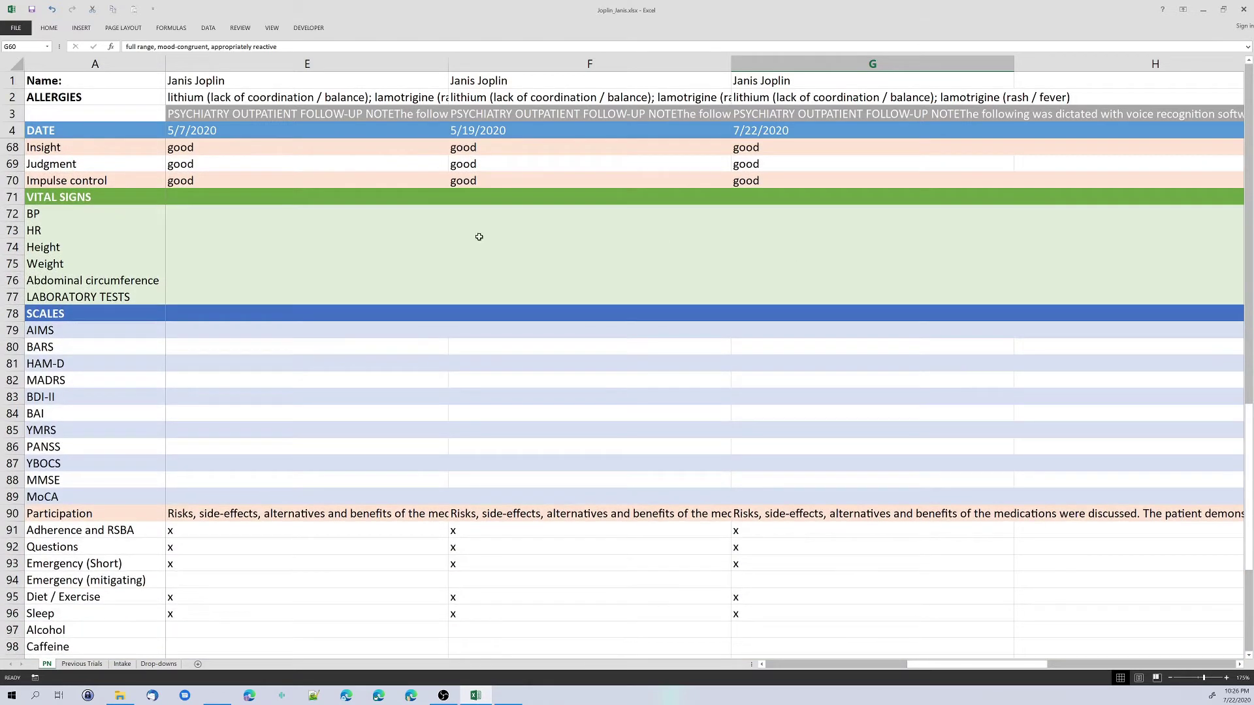
click(893, 224)
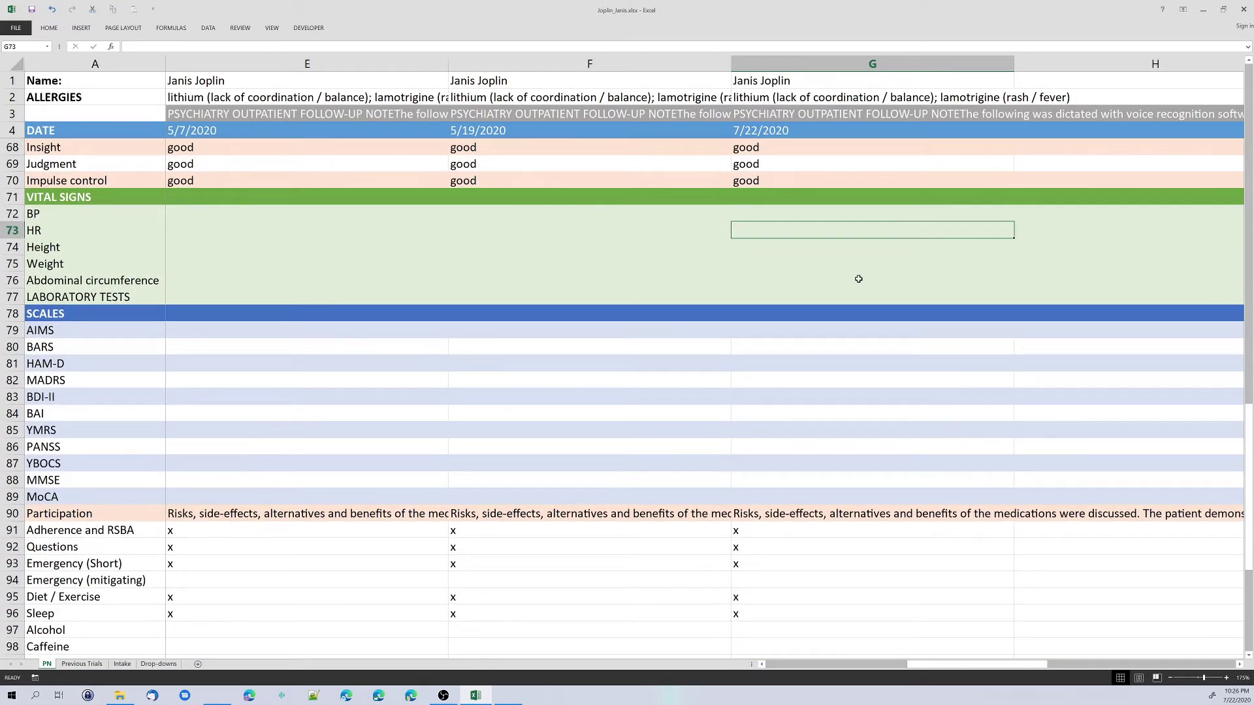
click(848, 295)
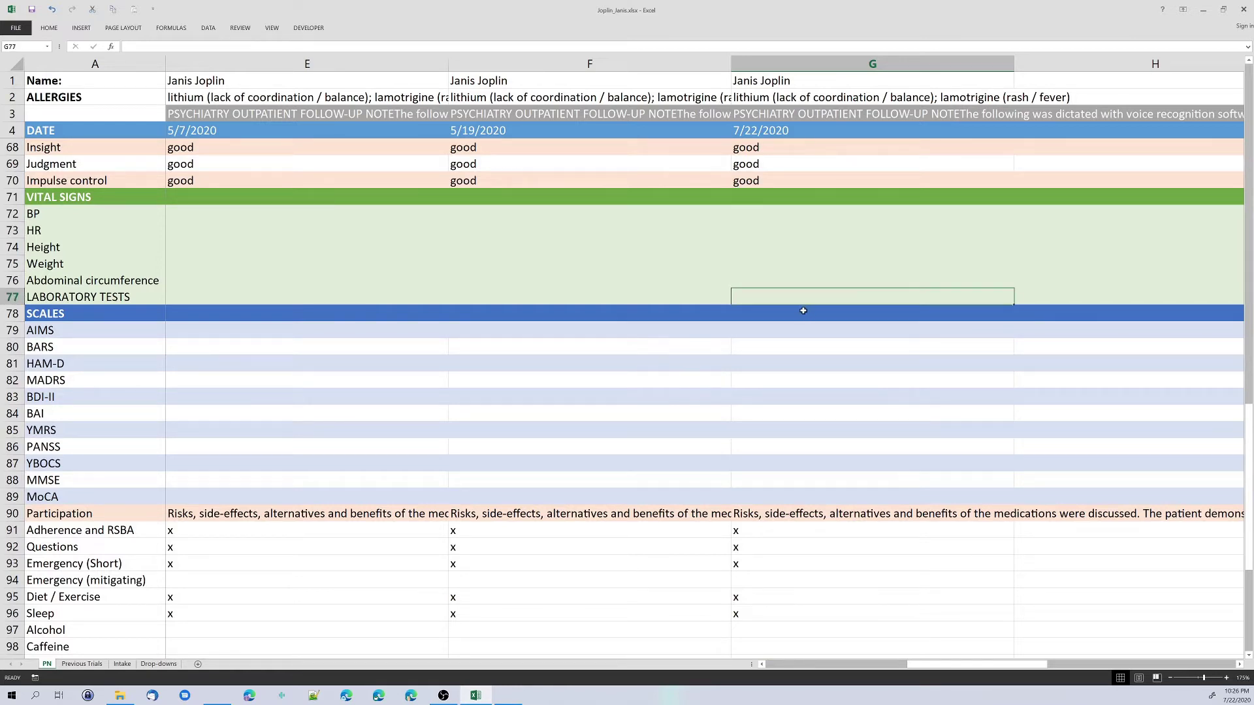
scroll(862, 331, down, 1)
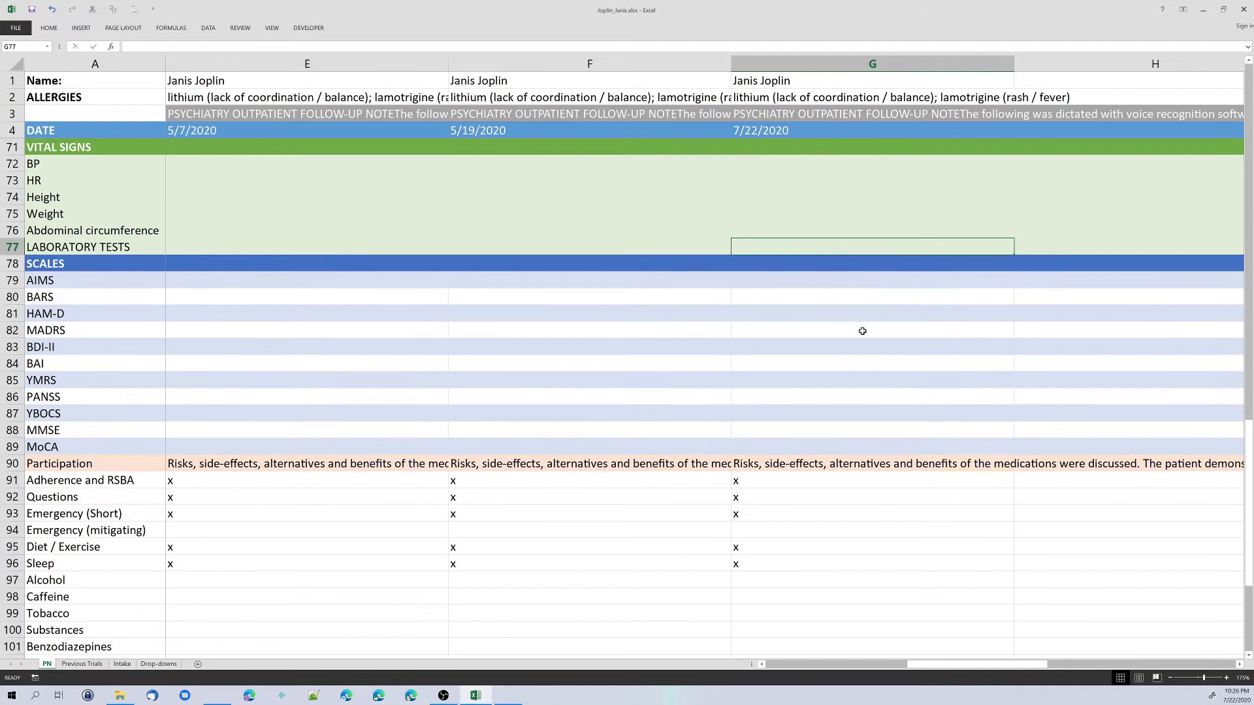
scroll(848, 287, up, 2)
click(844, 275)
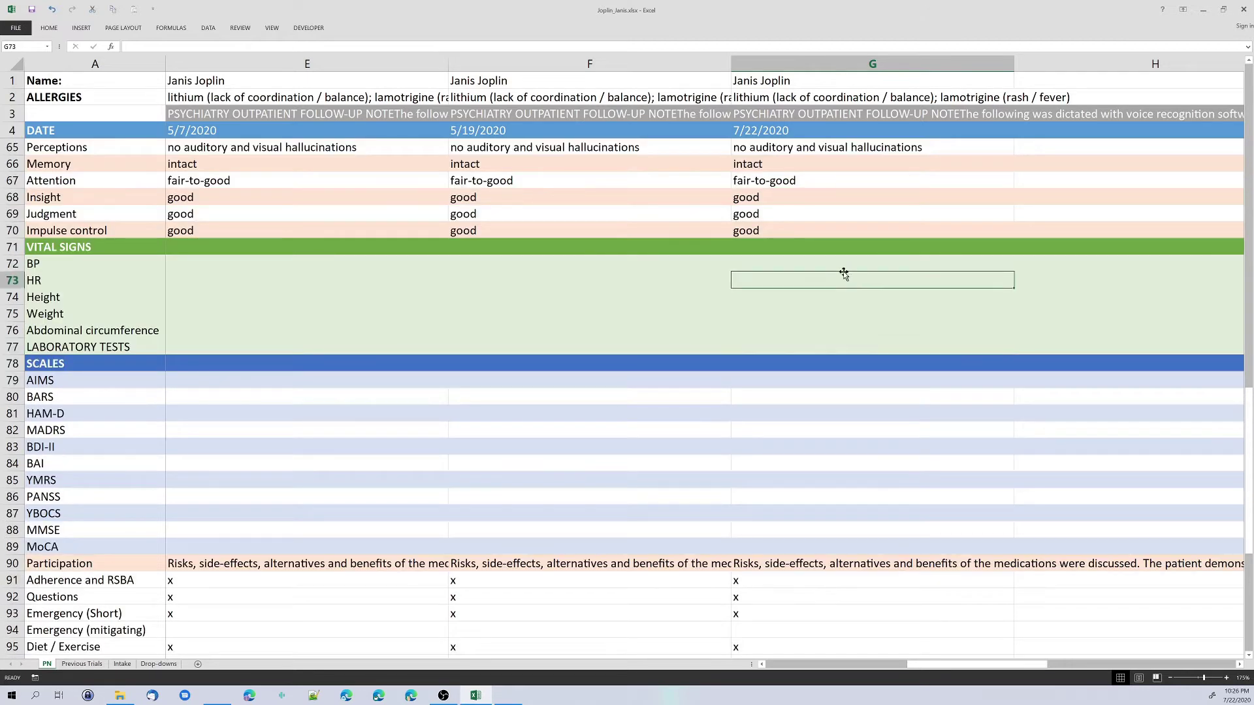
click(832, 260)
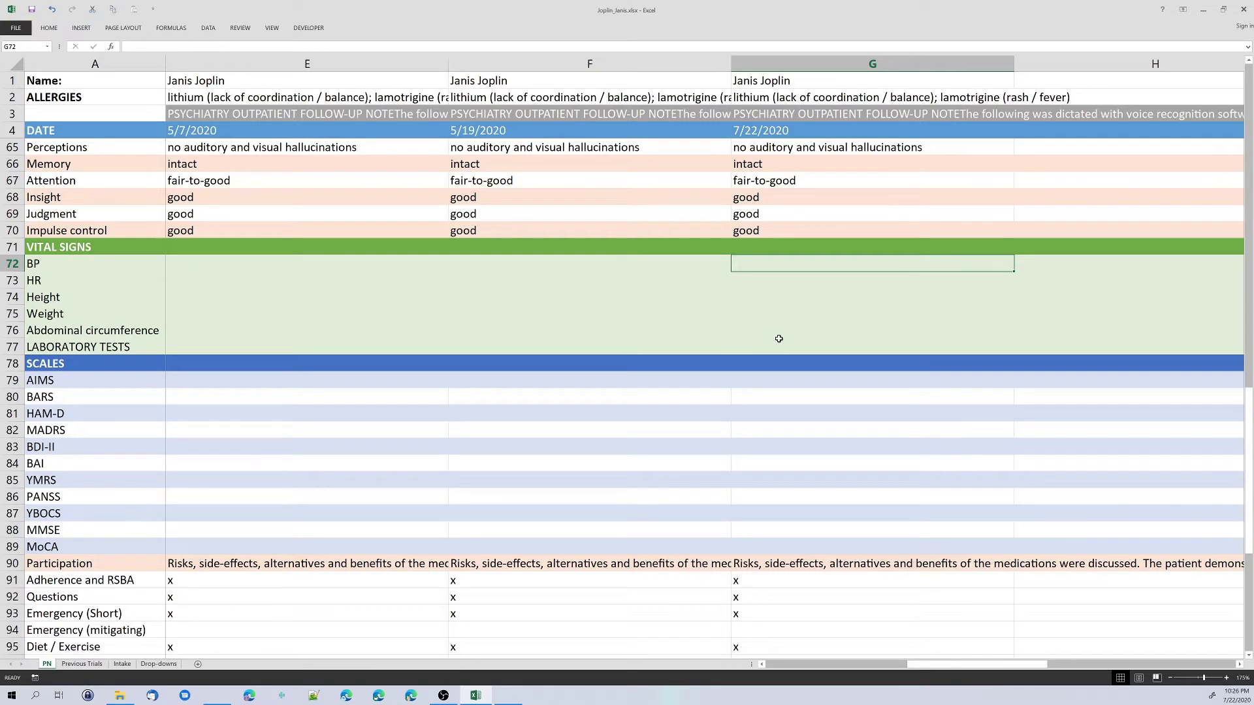
scroll(808, 400, down, 4)
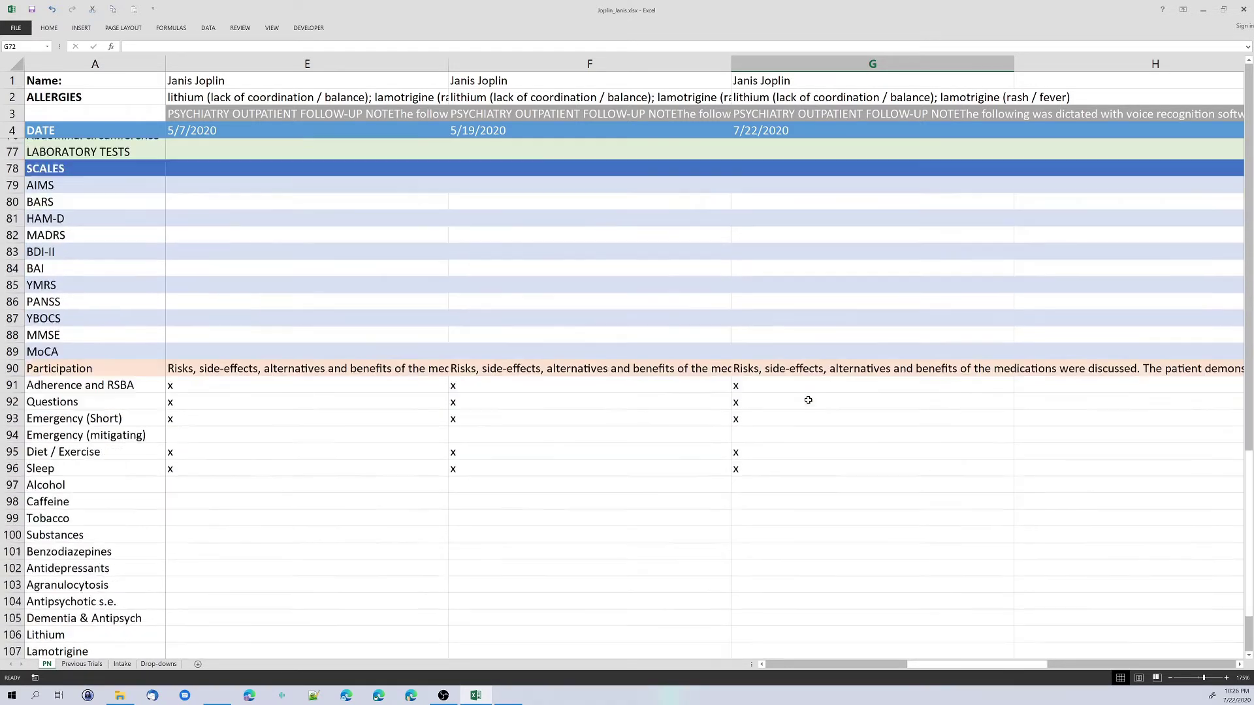
Put an x in the 7/22/2020 Tobacco cell G99 and the Pregnancy cell
click(833, 174)
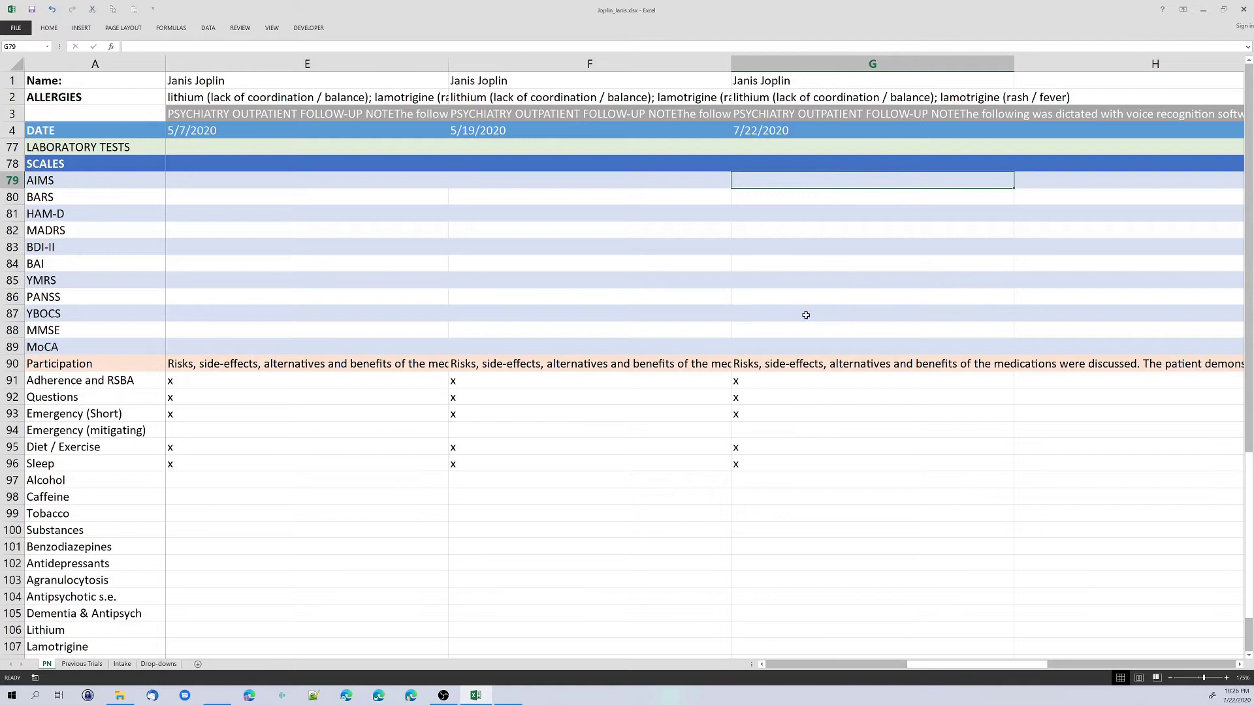
scroll(827, 358, down, 3)
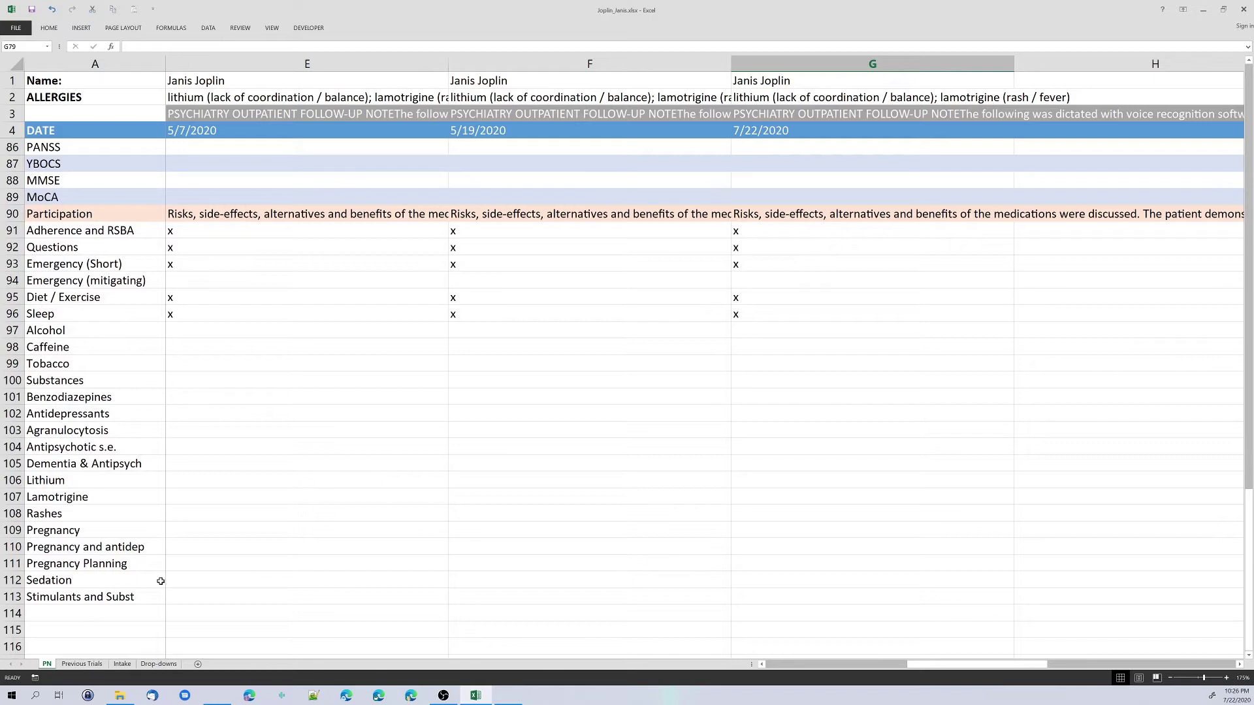
click(804, 231)
key(Down)
key(Down)
key(Down)
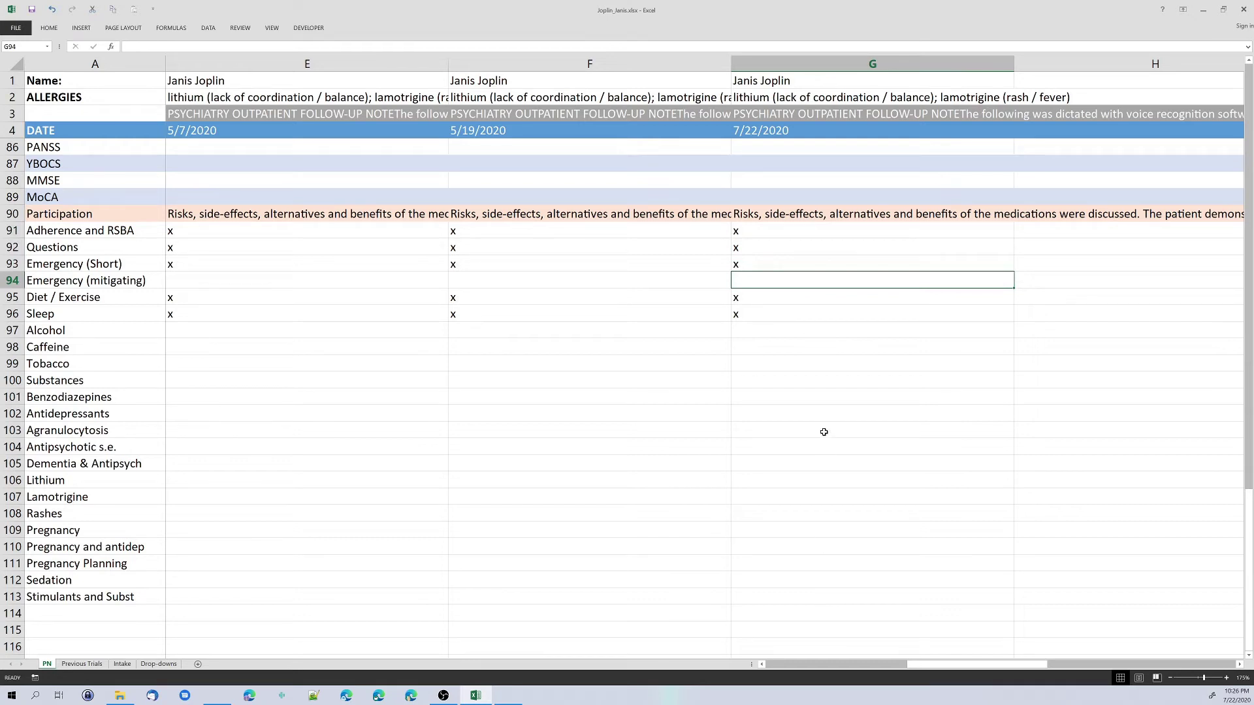
click(805, 361)
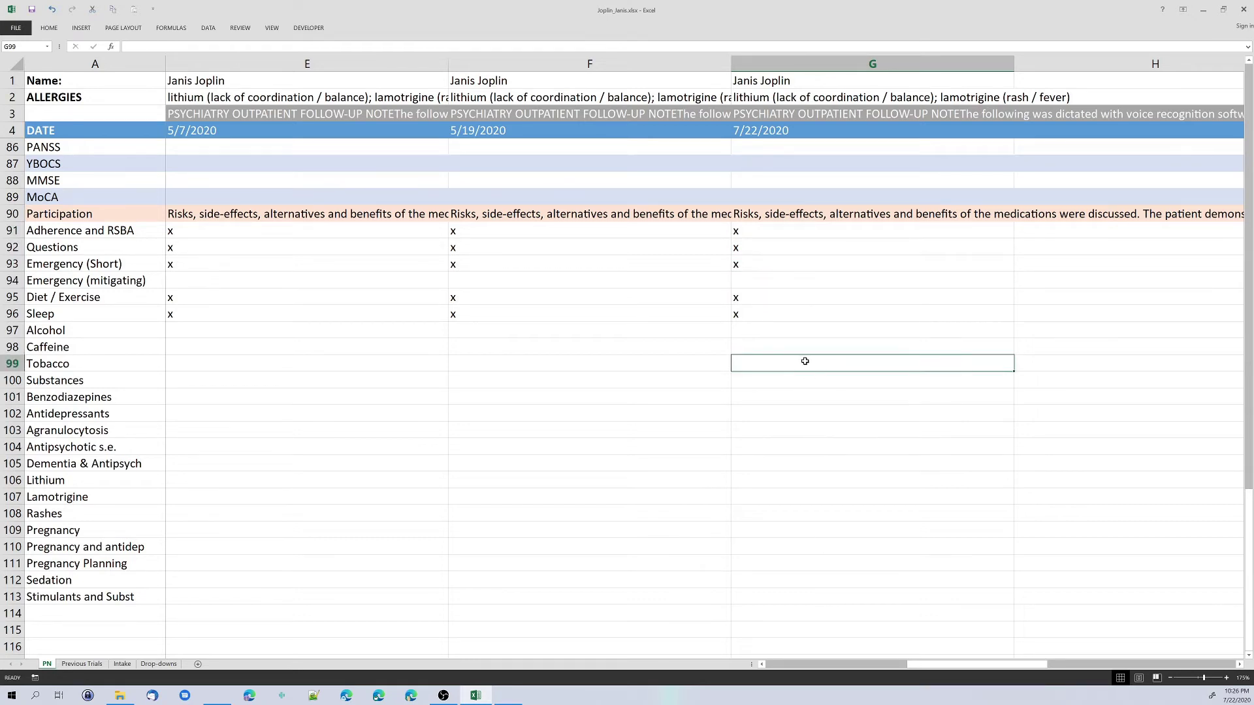
text(x)
click(763, 527)
text(x)
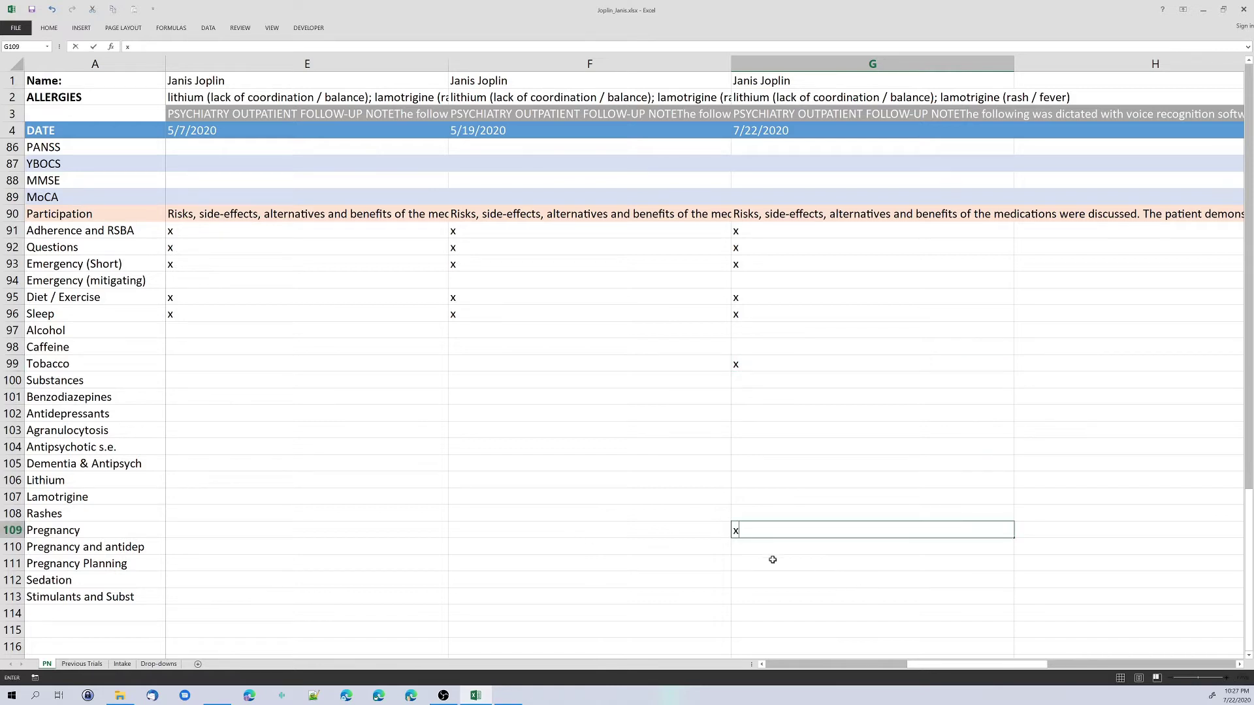
click(813, 450)
Return to the top of the sheet and copy the compiled 5/19/2020 note in F3
scroll(810, 509, up, 20)
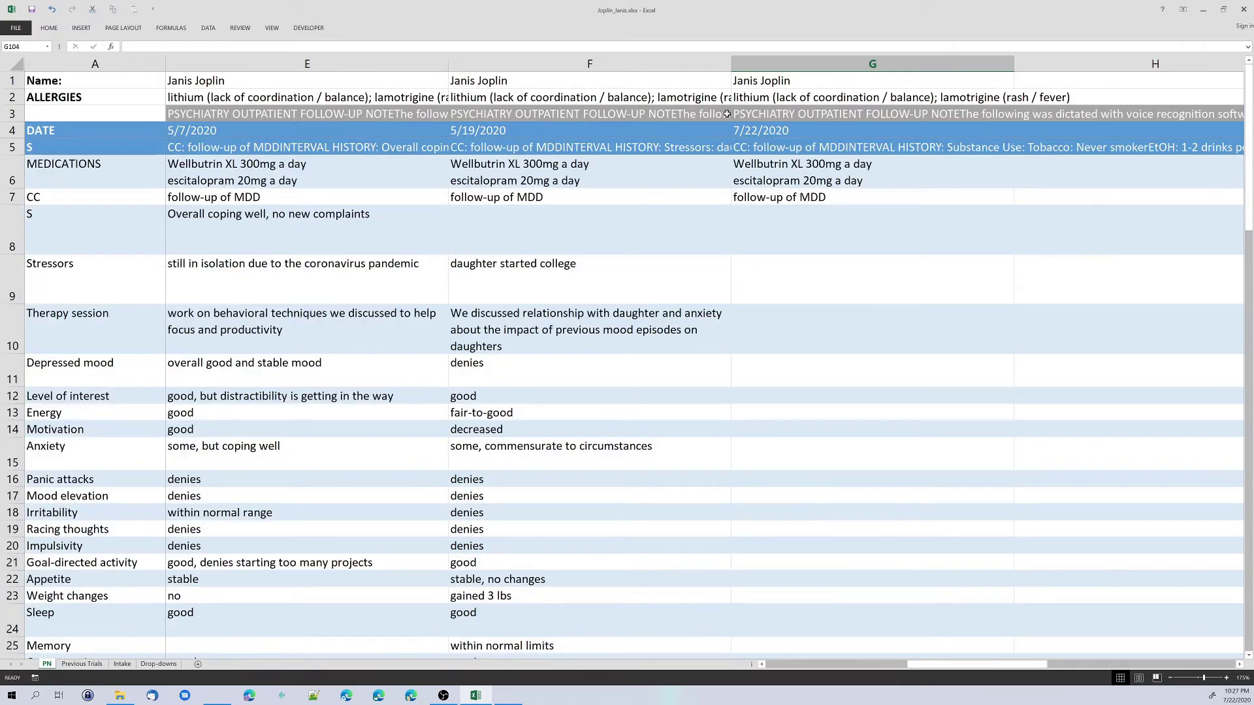
scroll(798, 303, down, 6)
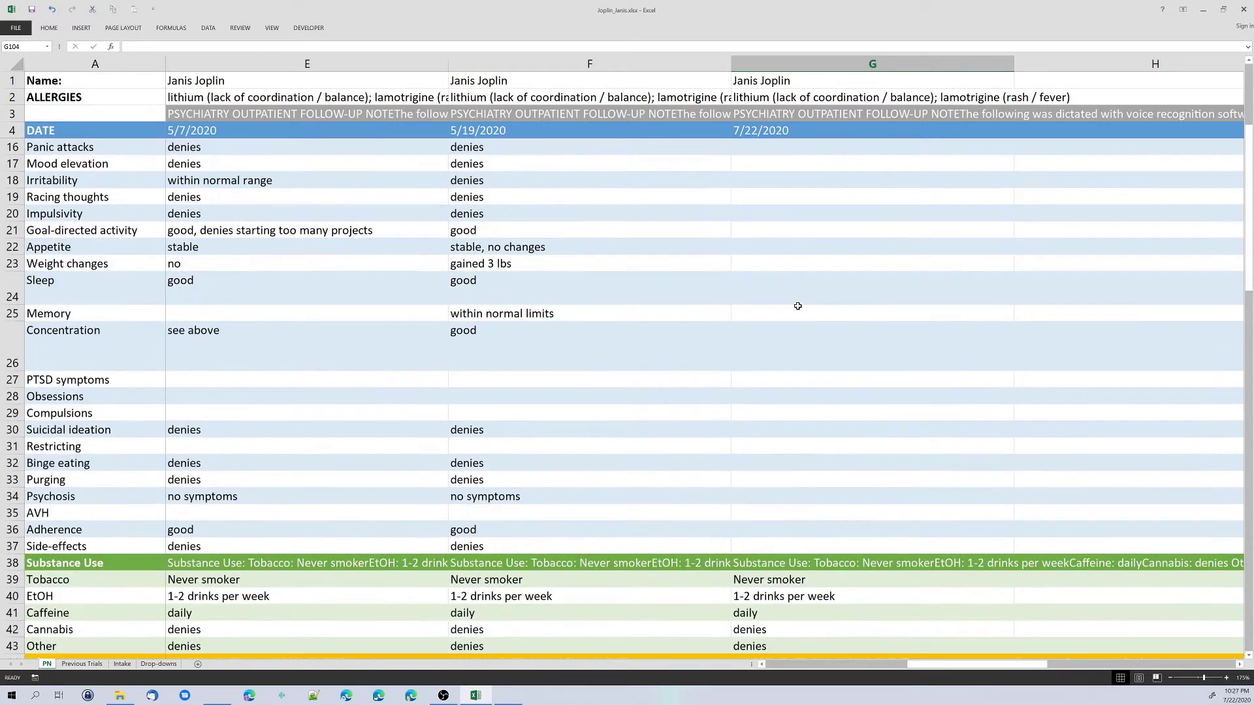
scroll(799, 321, up, 3)
scroll(799, 320, up, 3)
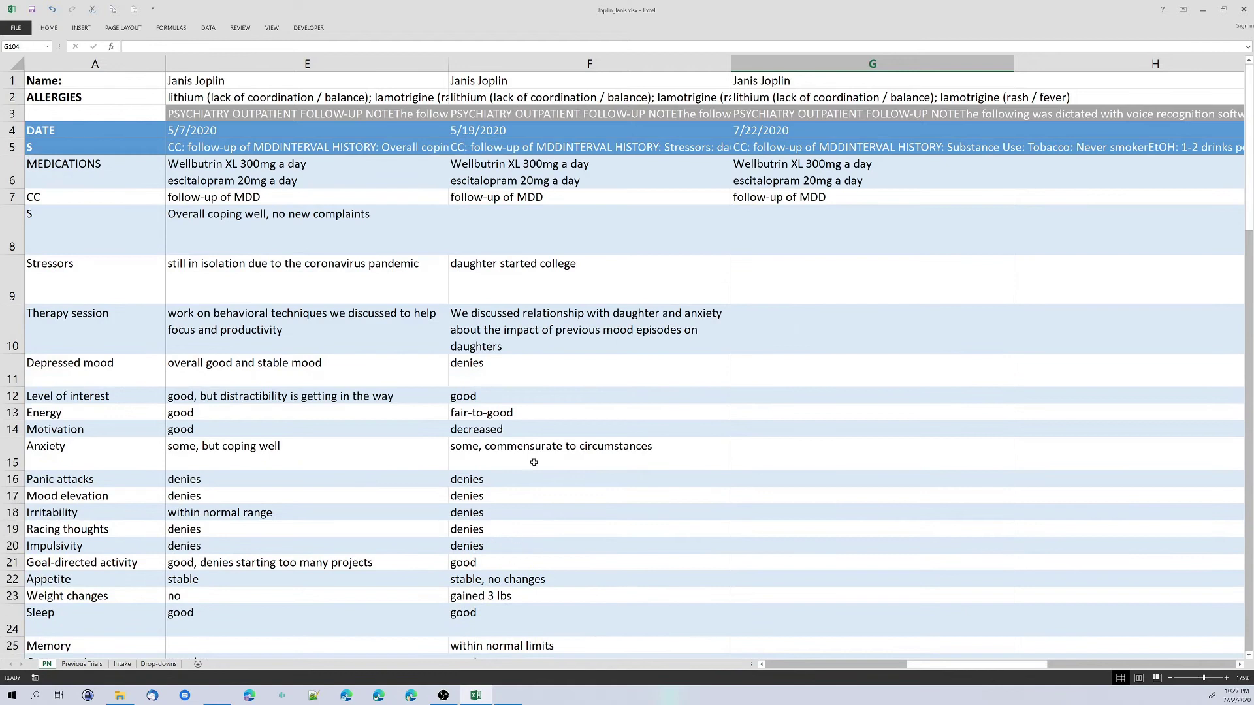
scroll(575, 189, down, 2)
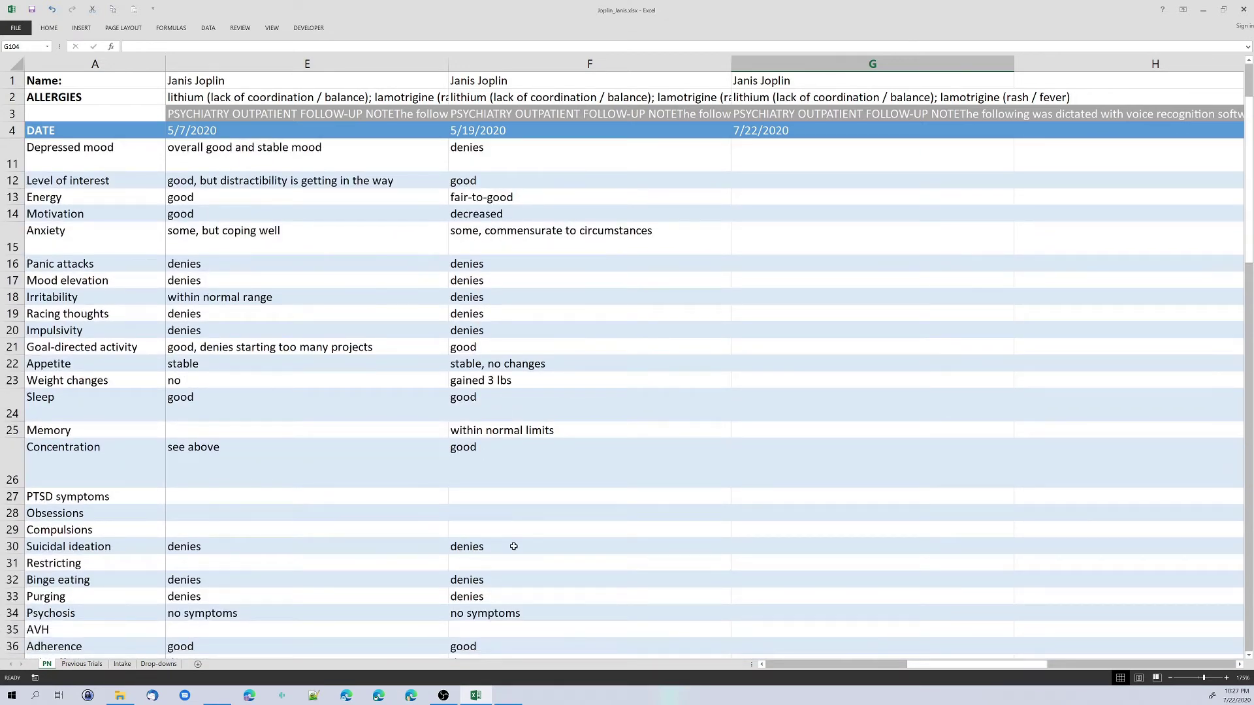
scroll(502, 480, up, 2)
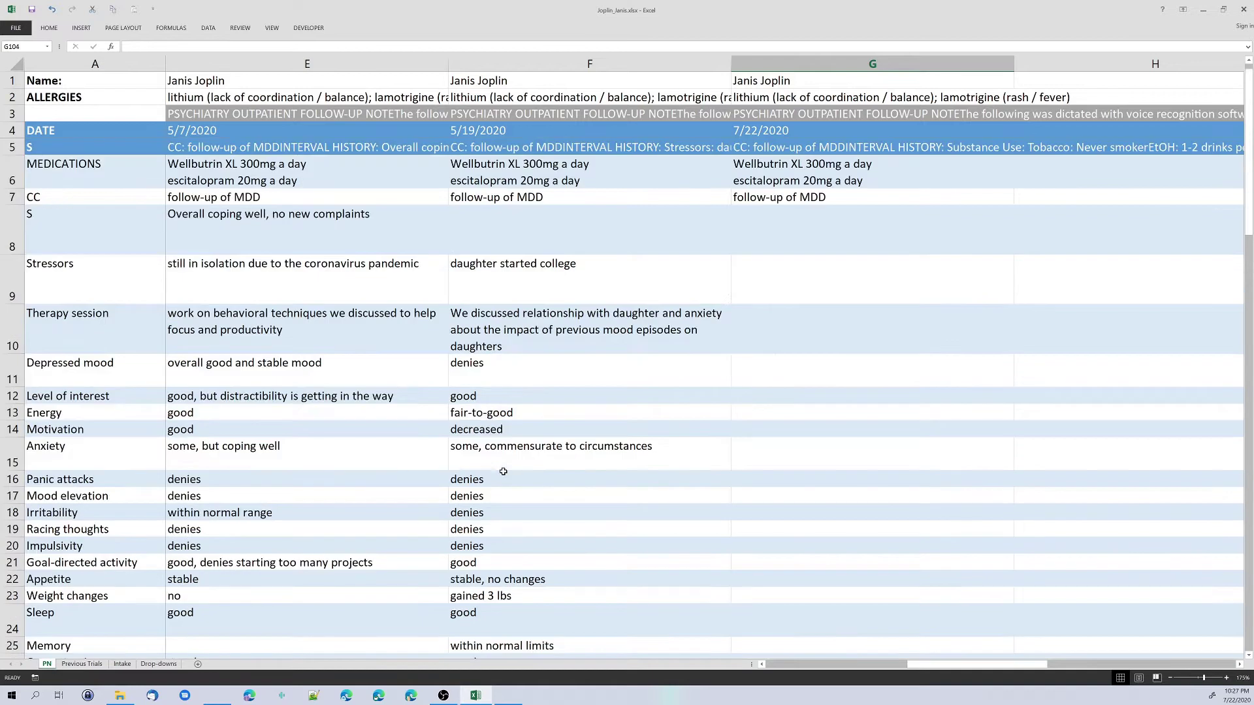
click(507, 116)
key(ctrl+c)
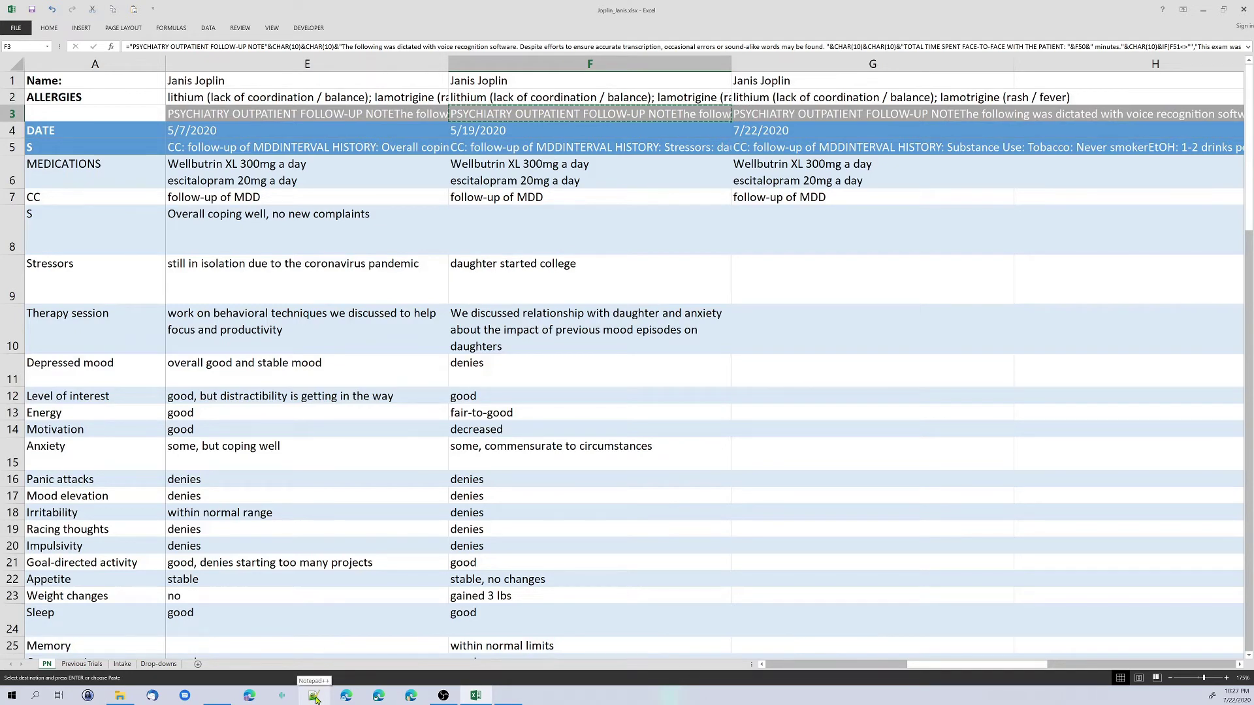
Paste the follow-up note into Notepad++'s new 3 document and scroll through it
click(314, 697)
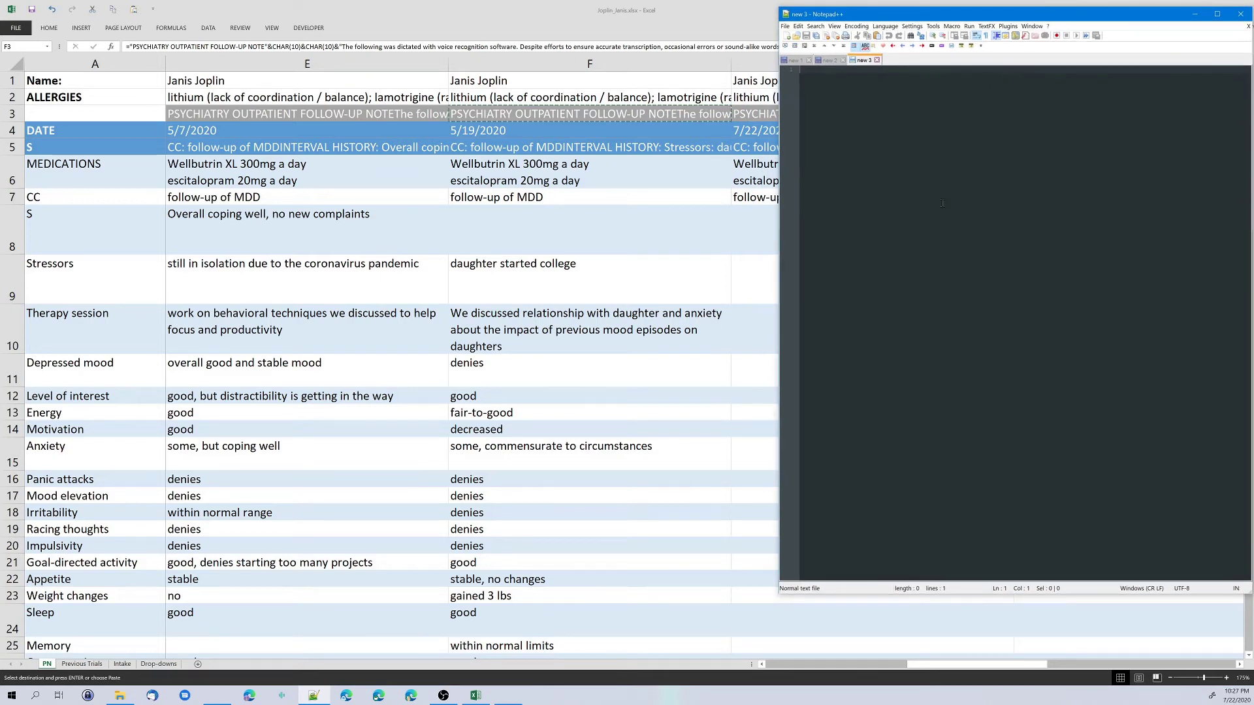
key(ctrl+v)
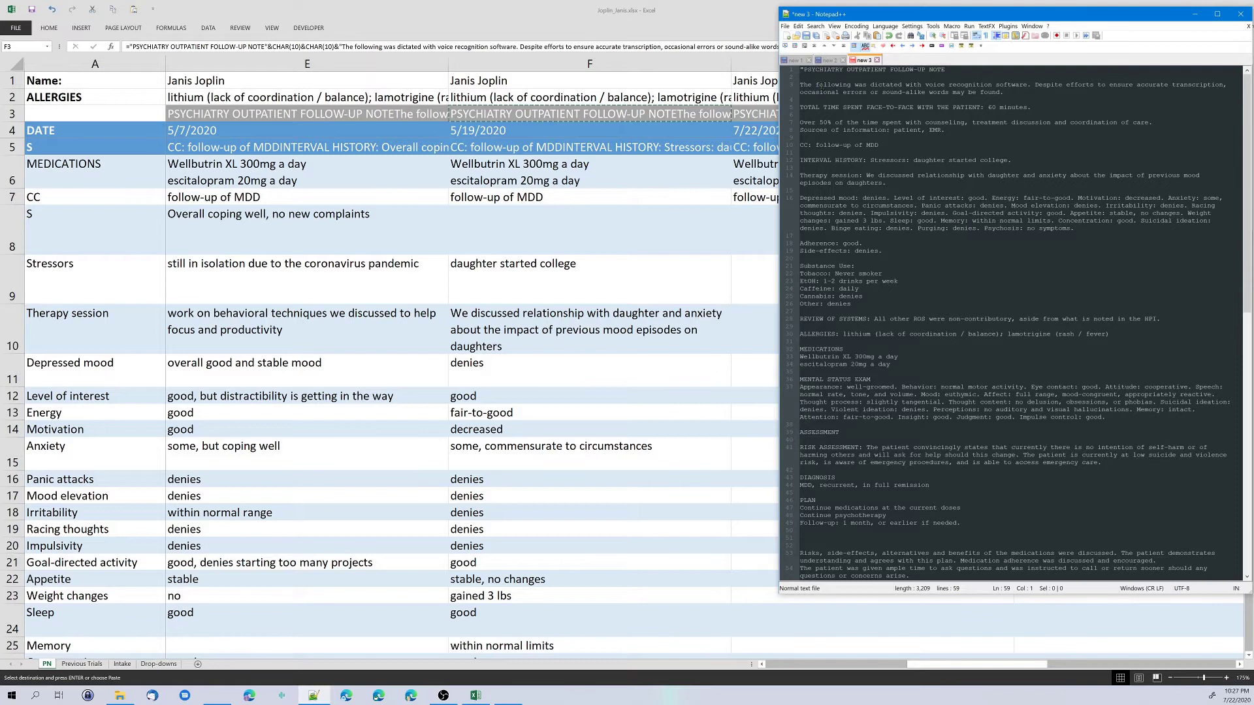
click(980, 75)
scroll(1026, 297, down, 4)
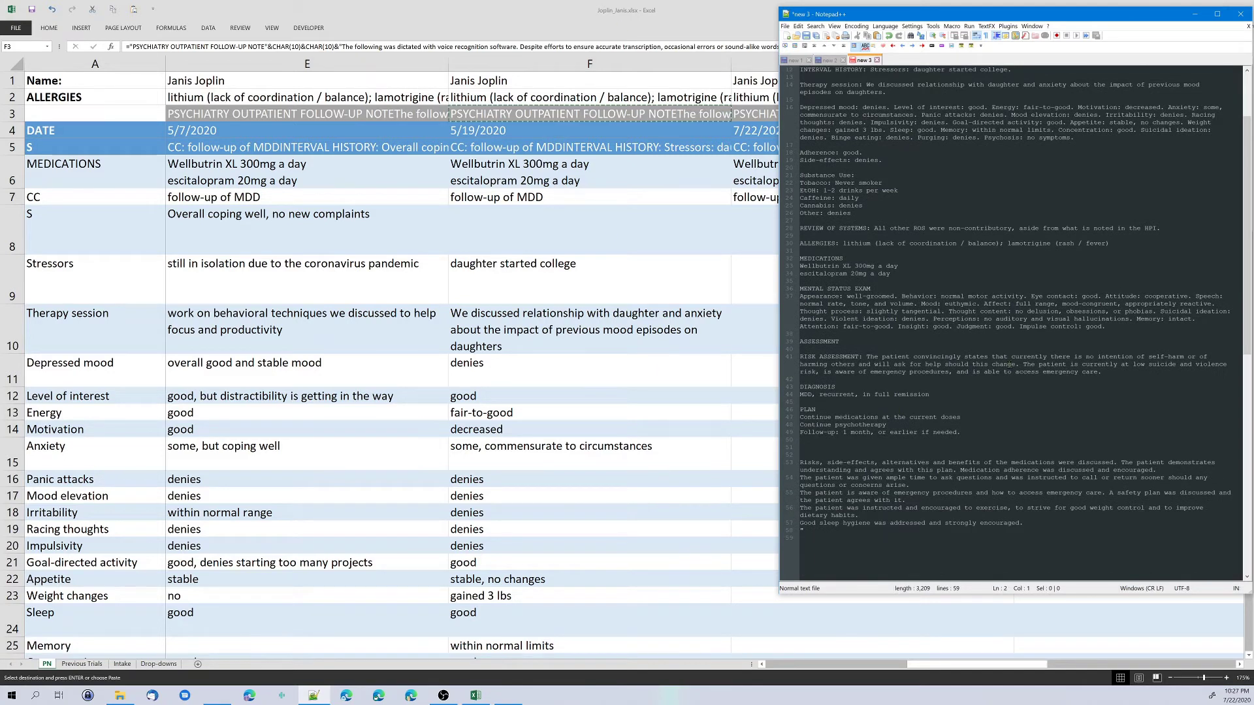
scroll(994, 344, up, 4)
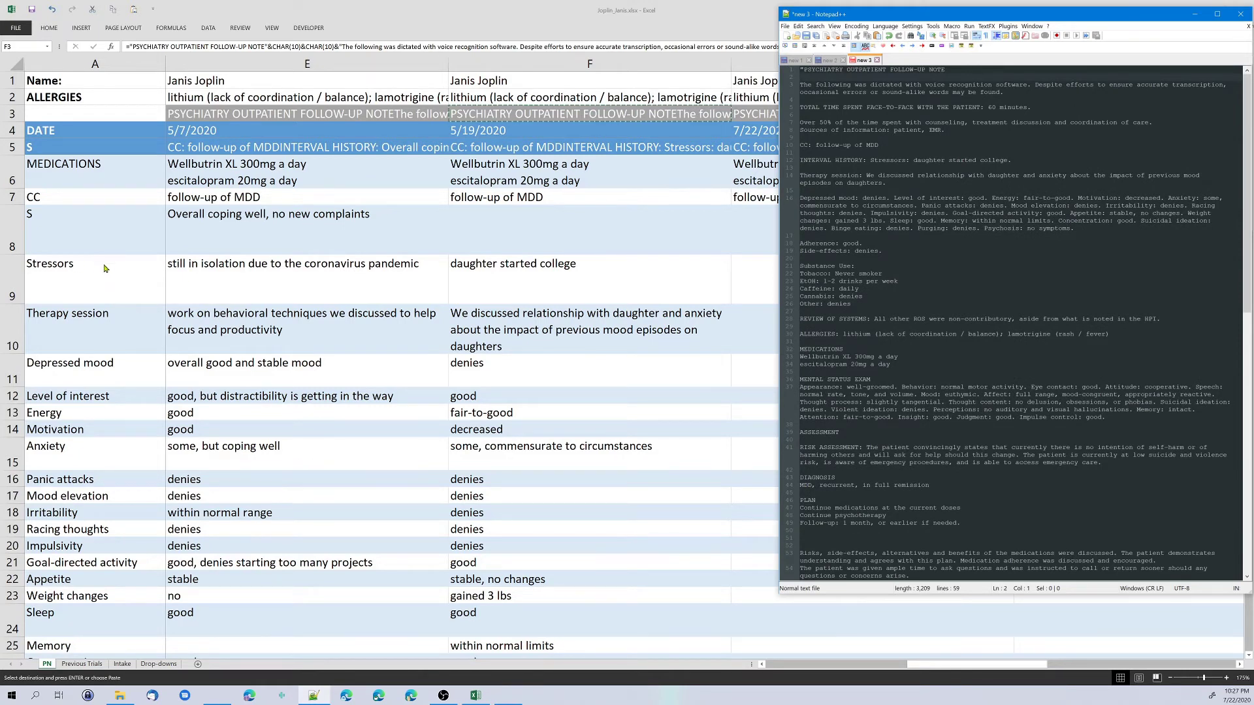
scroll(113, 295, down, 3)
scroll(113, 295, down, 5)
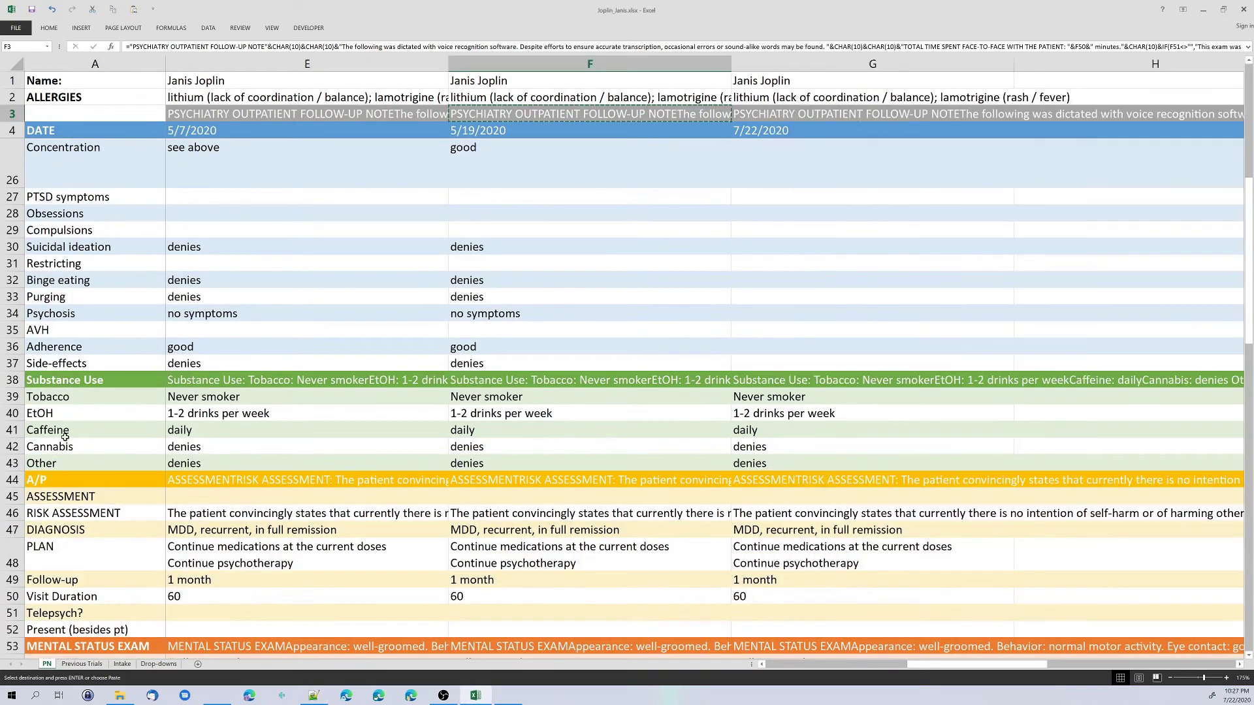
Compare against the spreadsheet's Substance Use and A/P sections, then return to the note
key(alt+Tab)
click(56, 390)
click(87, 480)
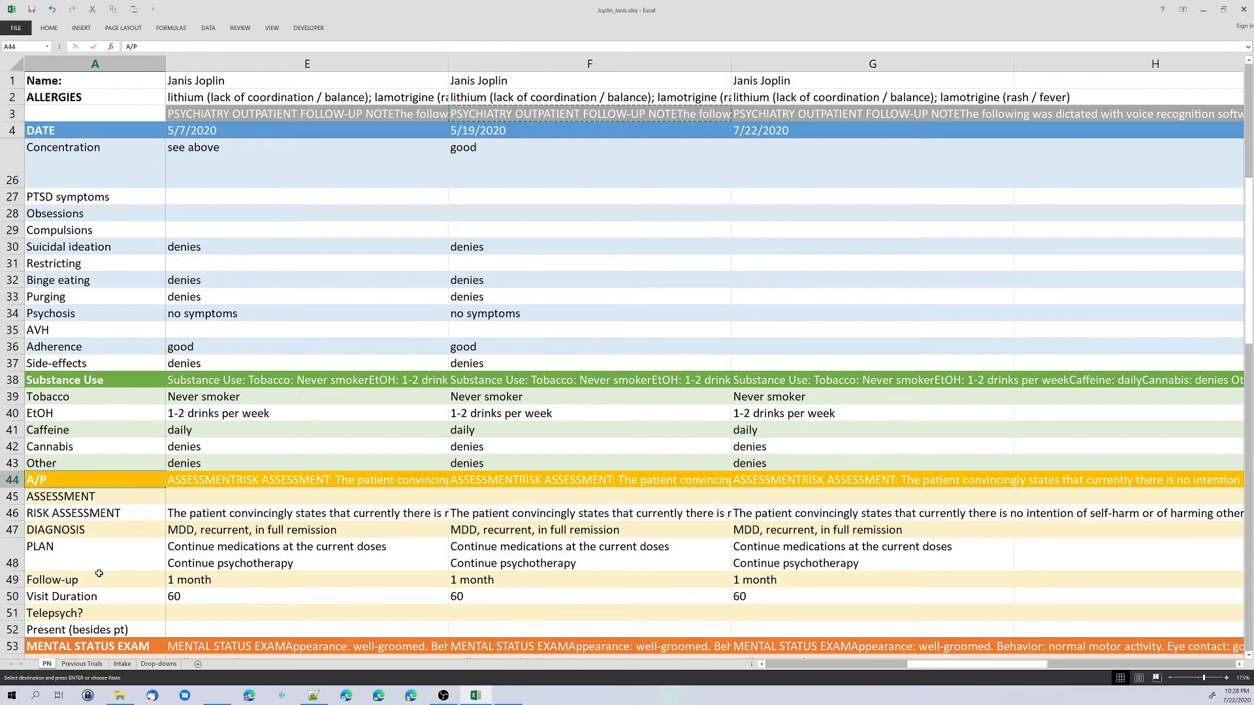
scroll(178, 463, down, 2)
key(alt+Tab)
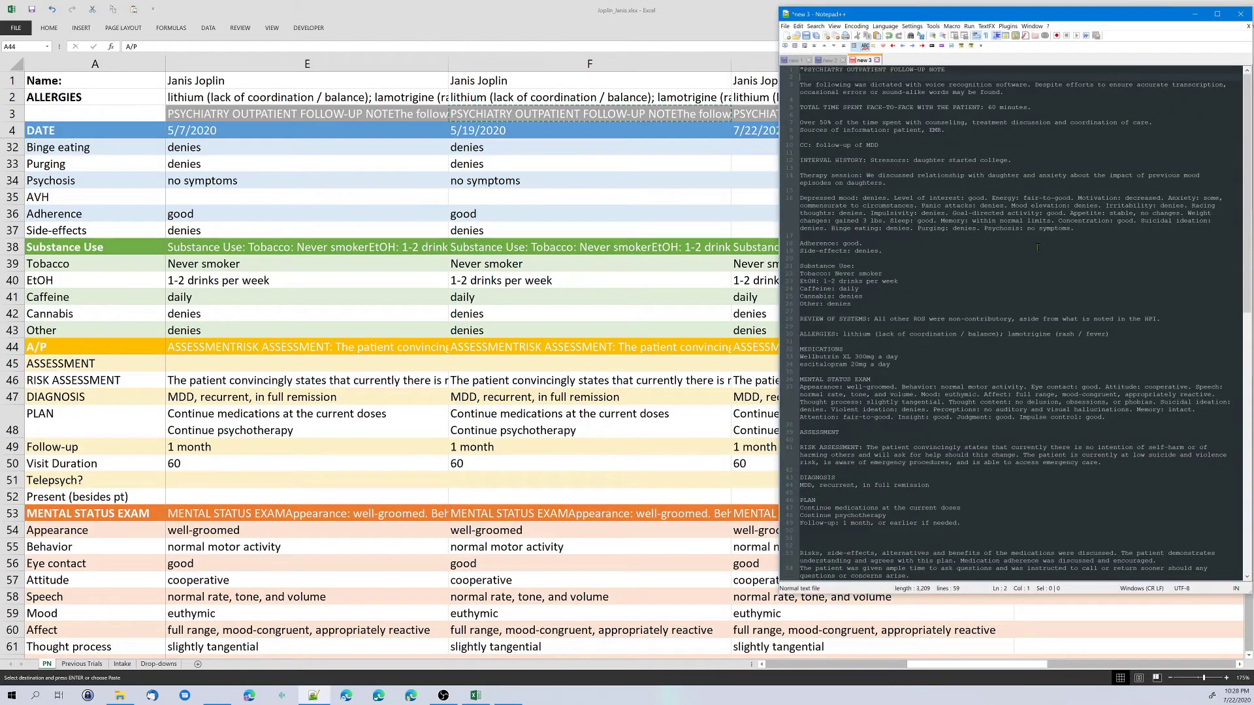
Review the note's symptom review and closing counselling paragraphs, then close Notepad++
click(988, 221)
scroll(955, 421, down, 3)
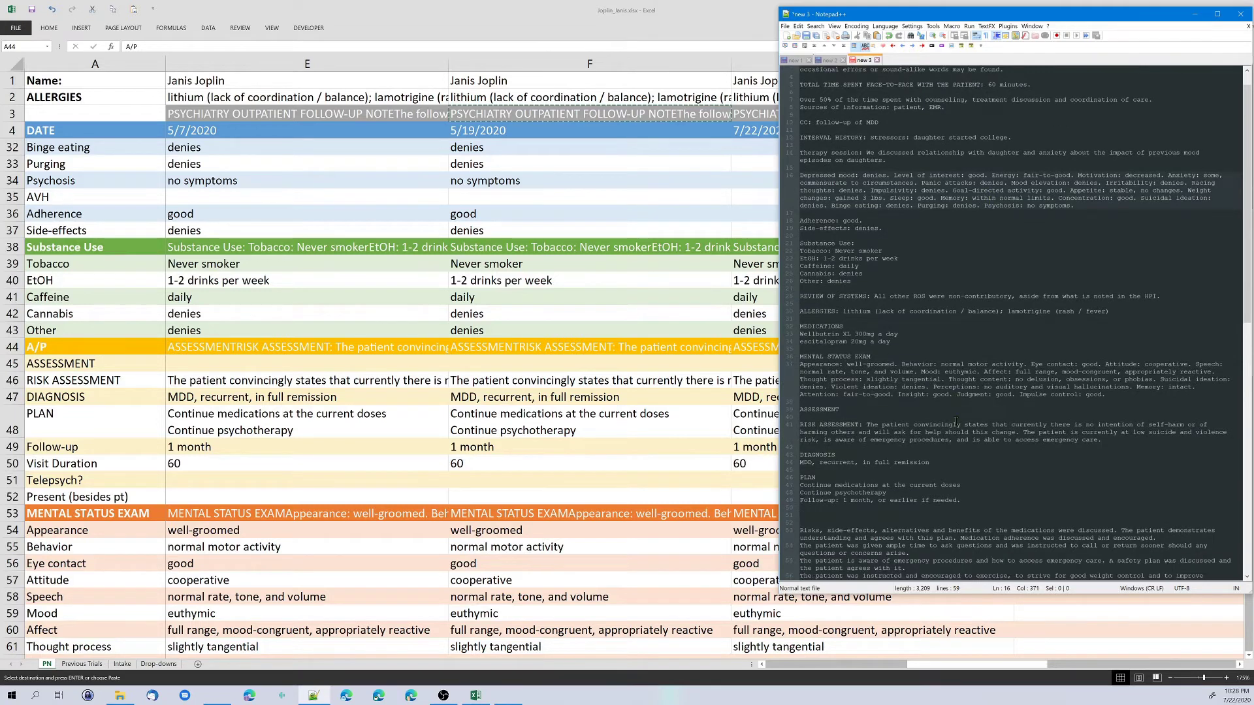
drag(819, 492, 810, 560)
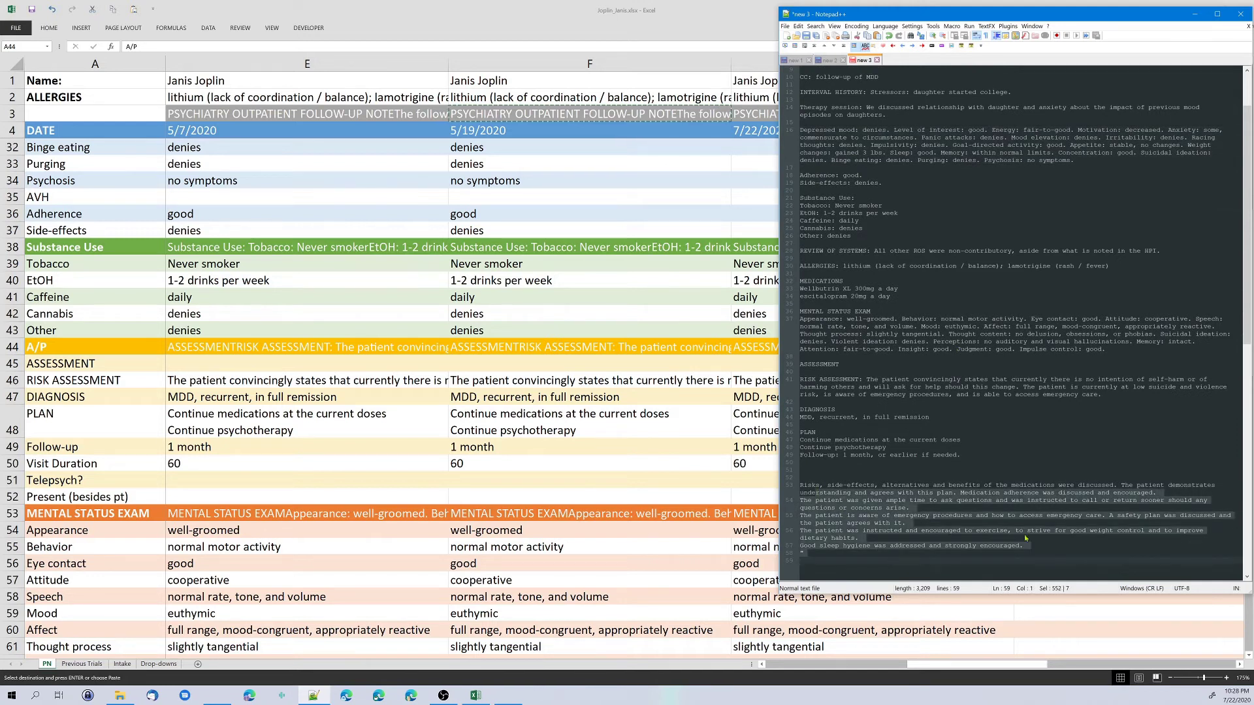
click(1065, 542)
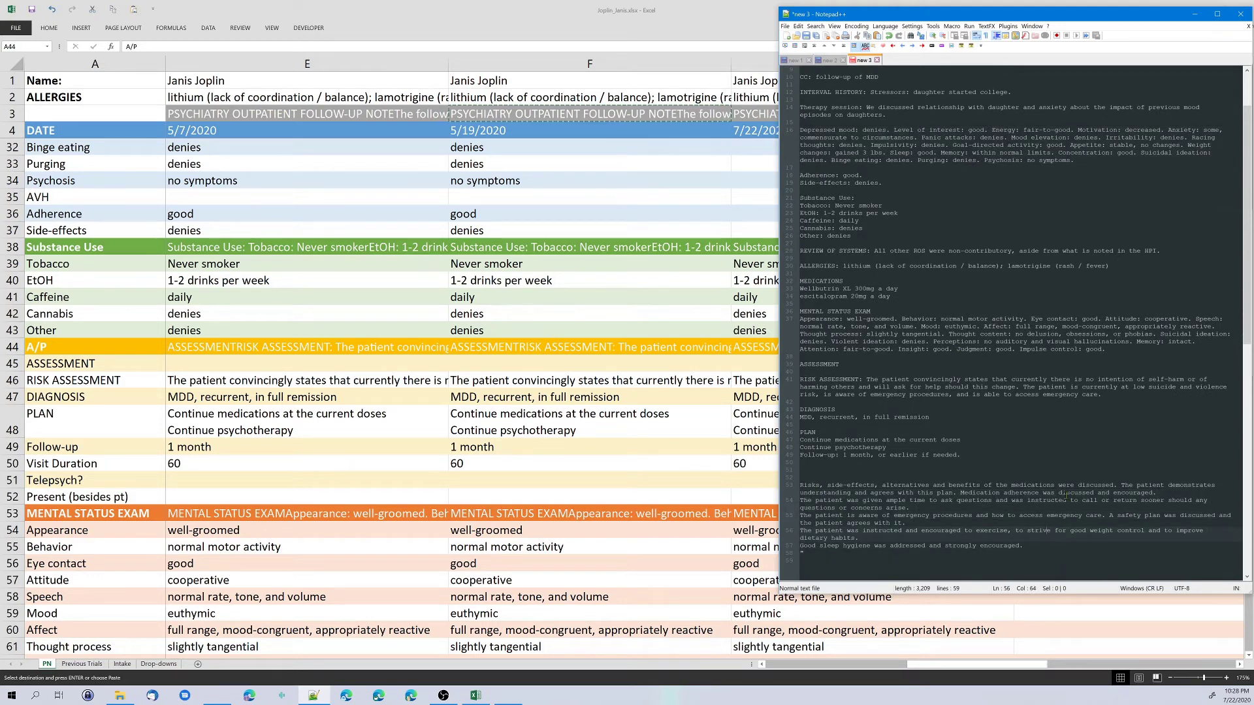
scroll(1066, 495, up, 3)
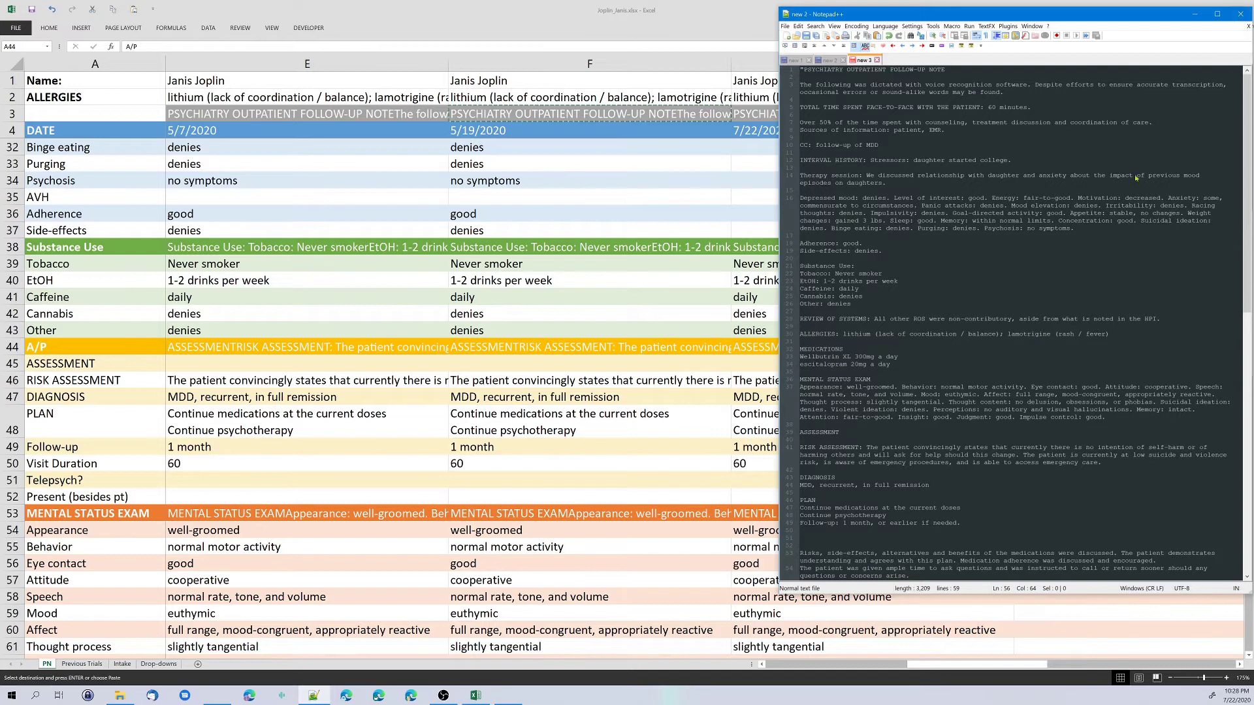
click(1239, 14)
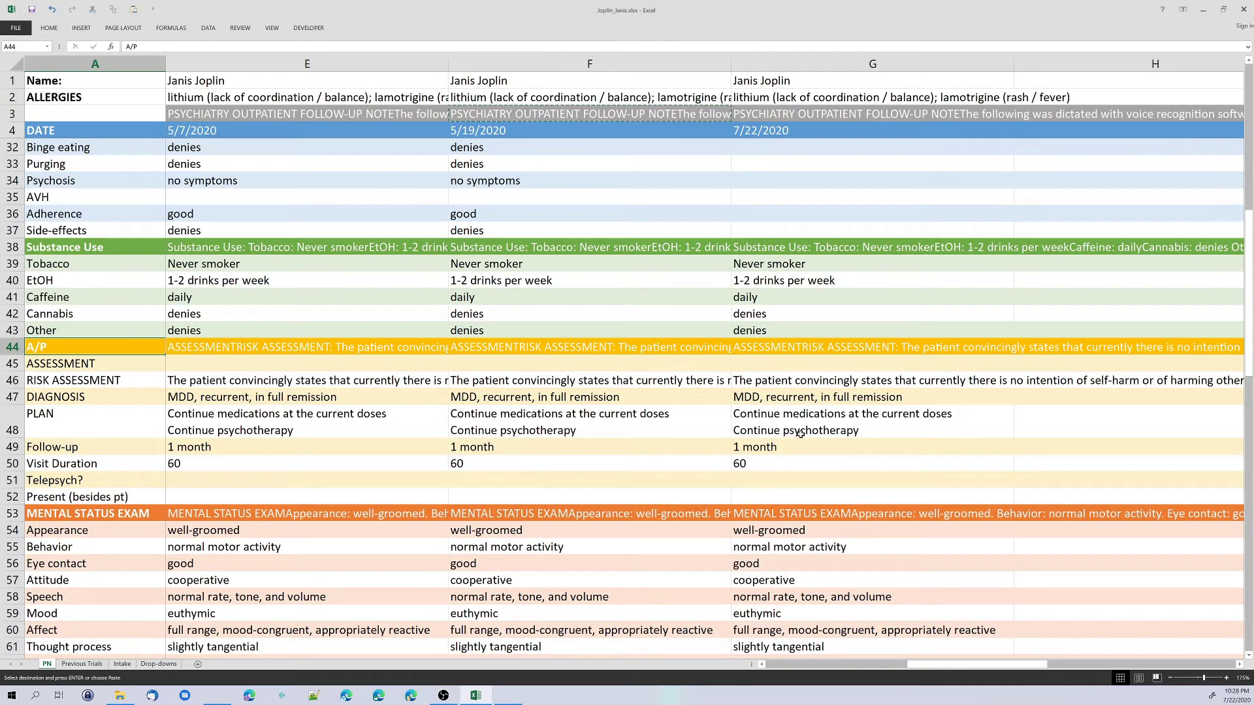
scroll(854, 432, up, 9)
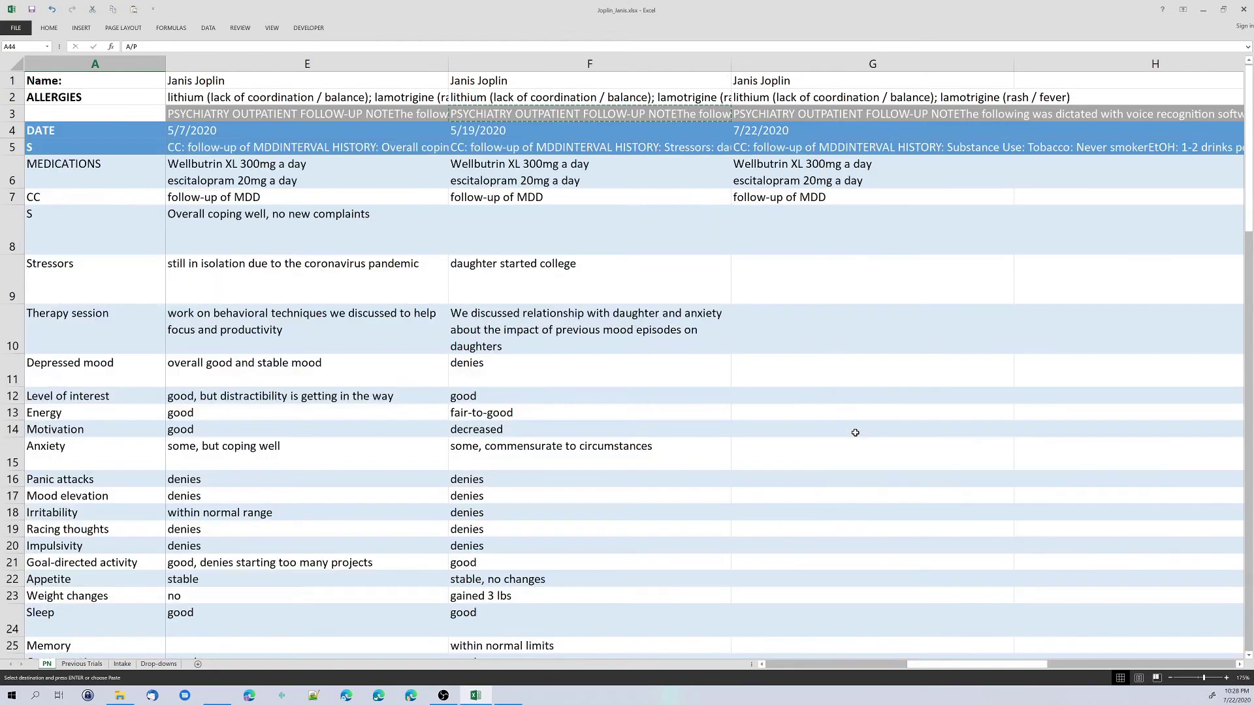
scroll(779, 559, down, 5)
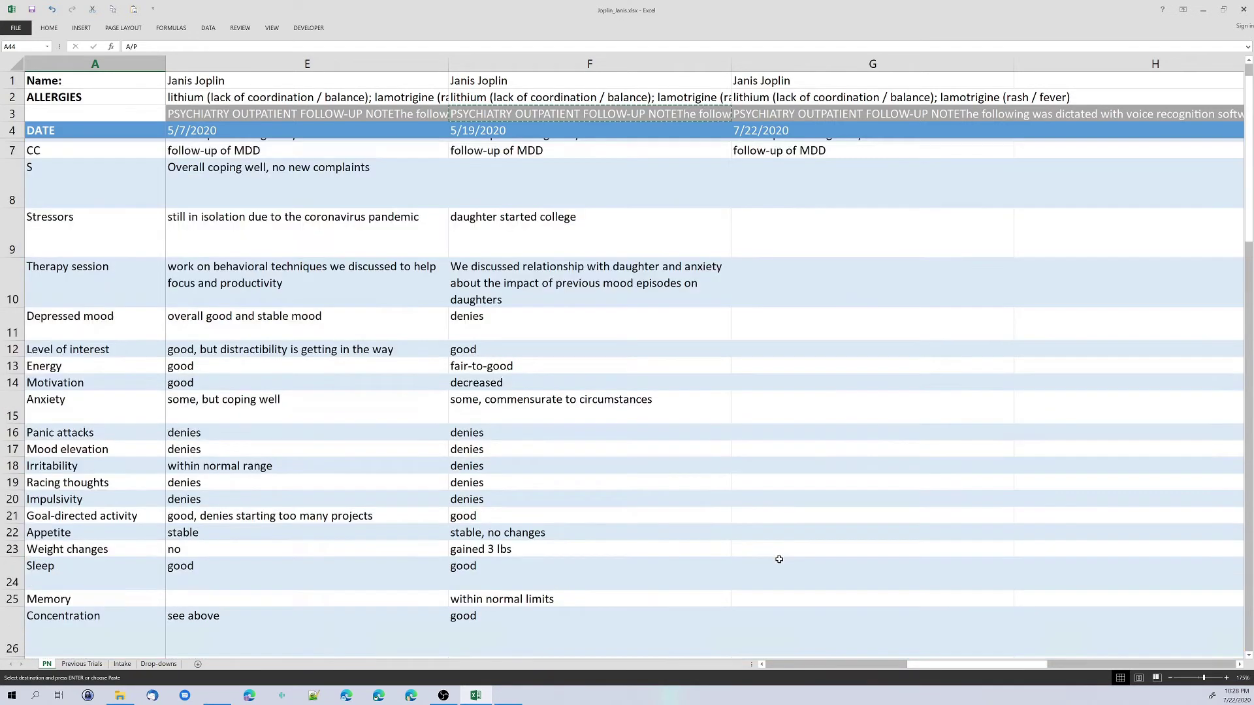
scroll(779, 559, up, 3)
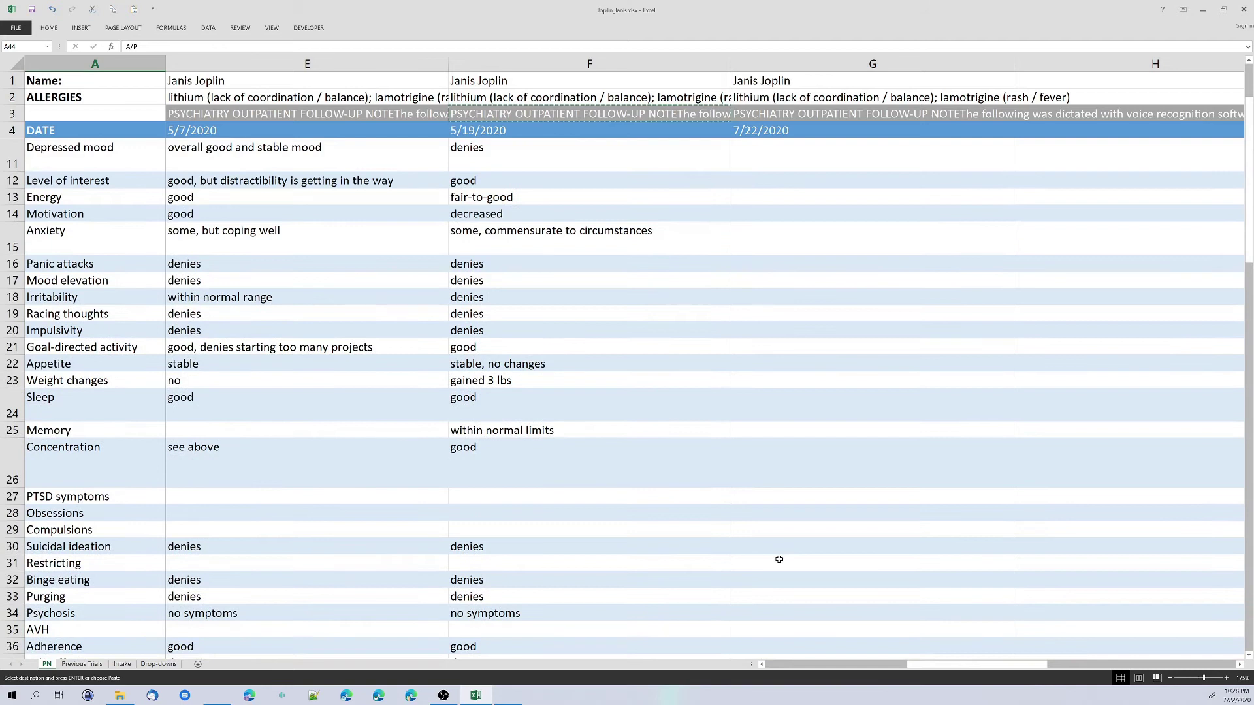
scroll(779, 559, up, 2)
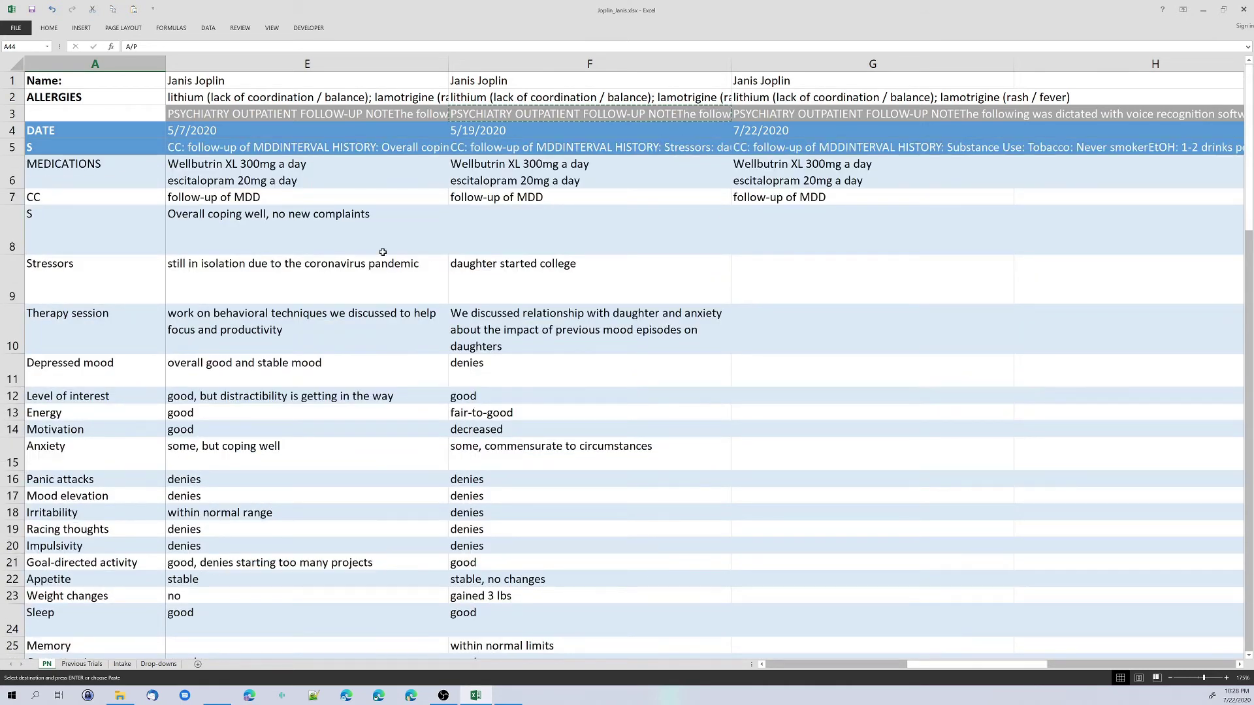
drag(943, 665, 808, 690)
scroll(523, 380, down, 3)
scroll(523, 379, down, 18)
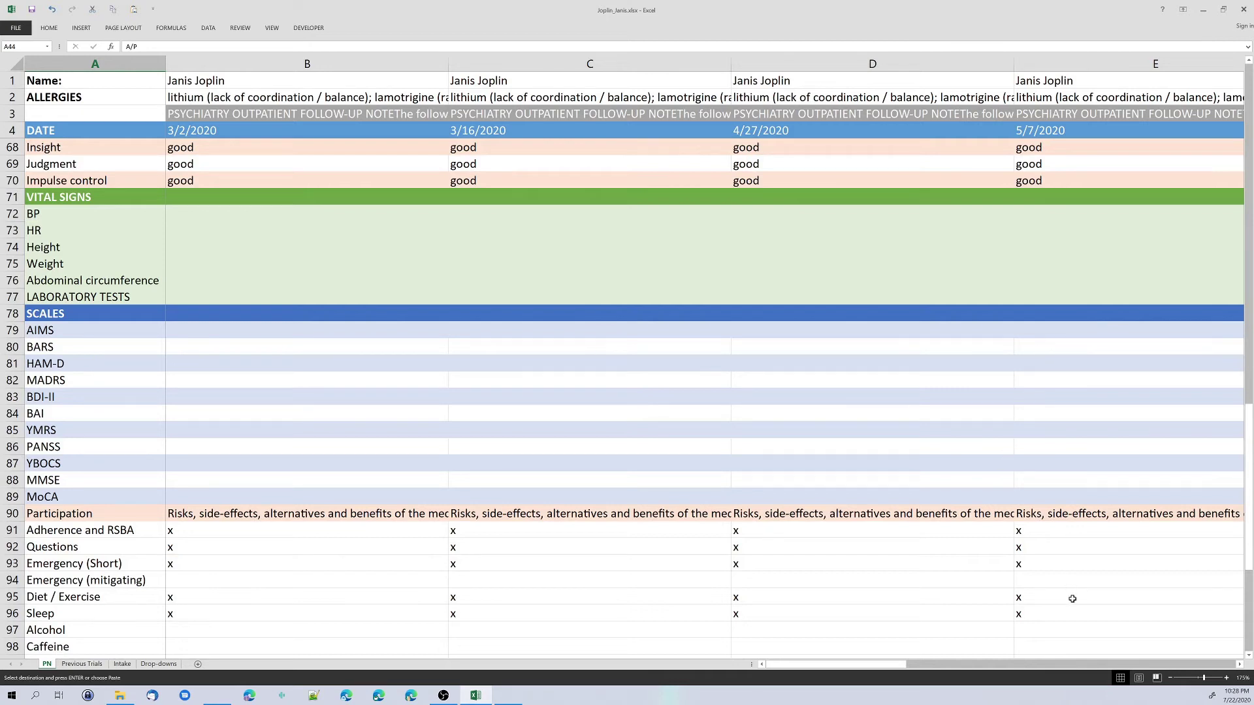
Glance at the Previous Trials sheet, then move back to the PN sheet with Ctrl+Page Up
click(82, 664)
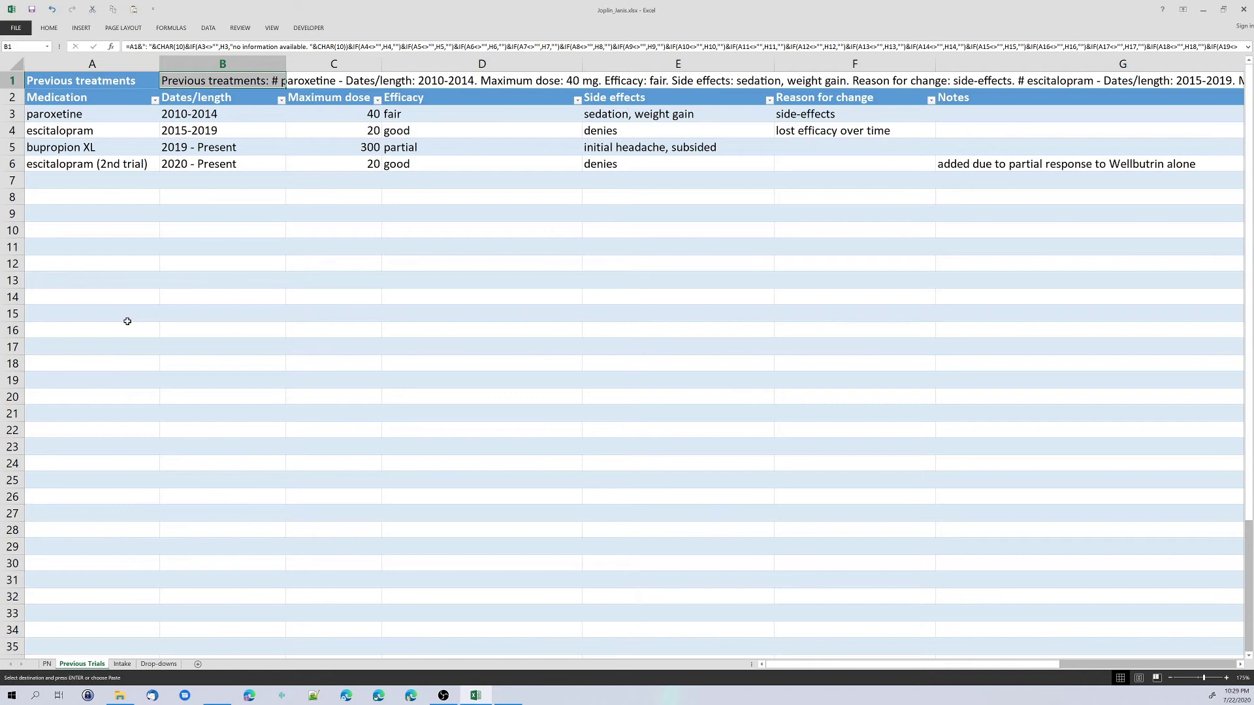
key(ctrl+Page_Up)
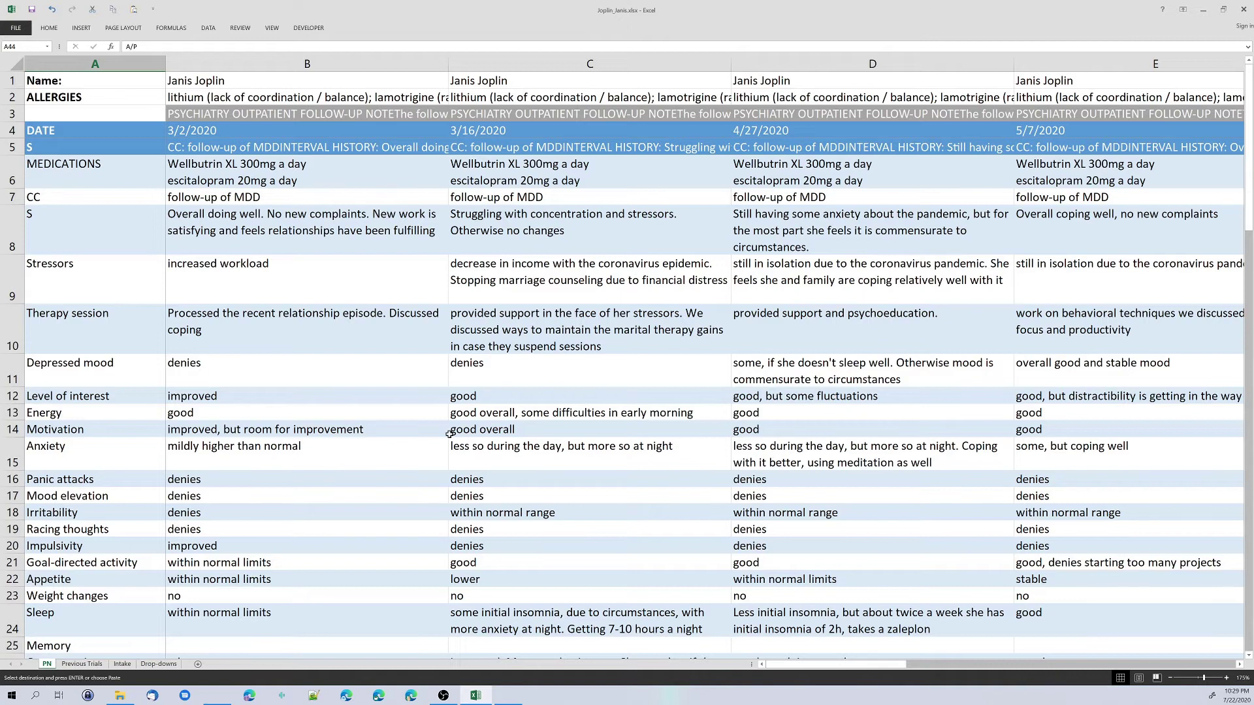
scroll(450, 433, right, 3)
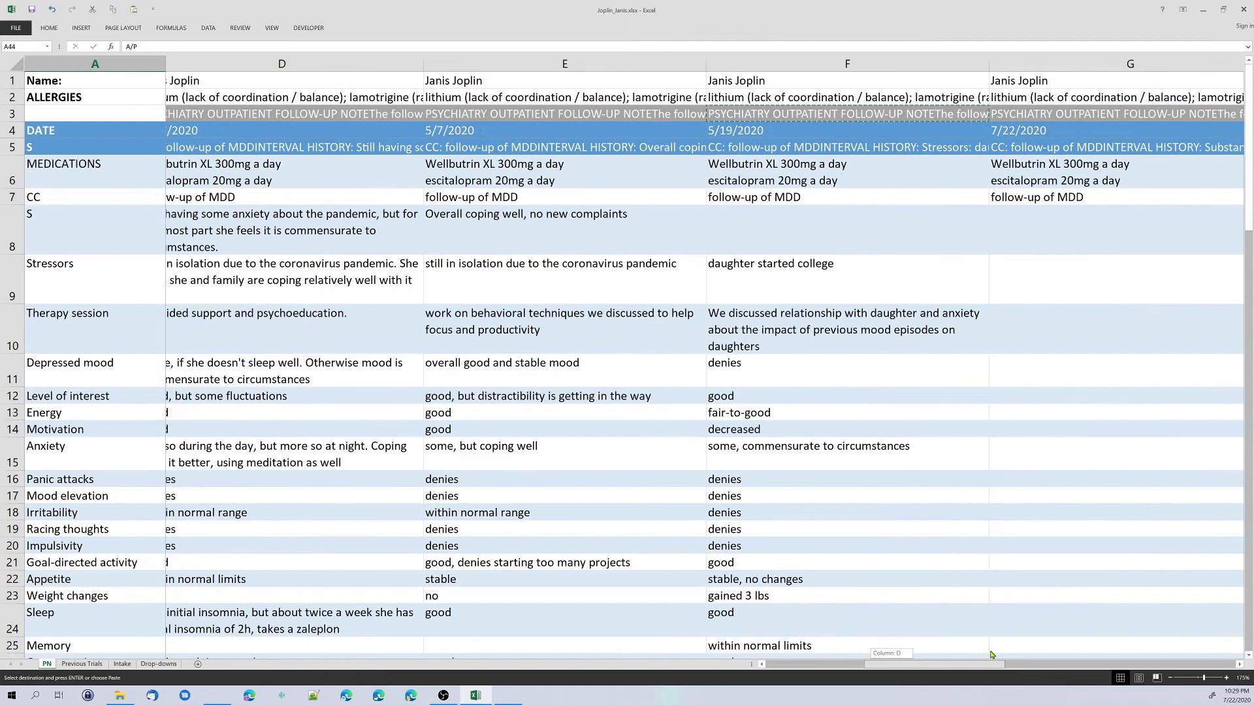
scroll(990, 651, left, 1)
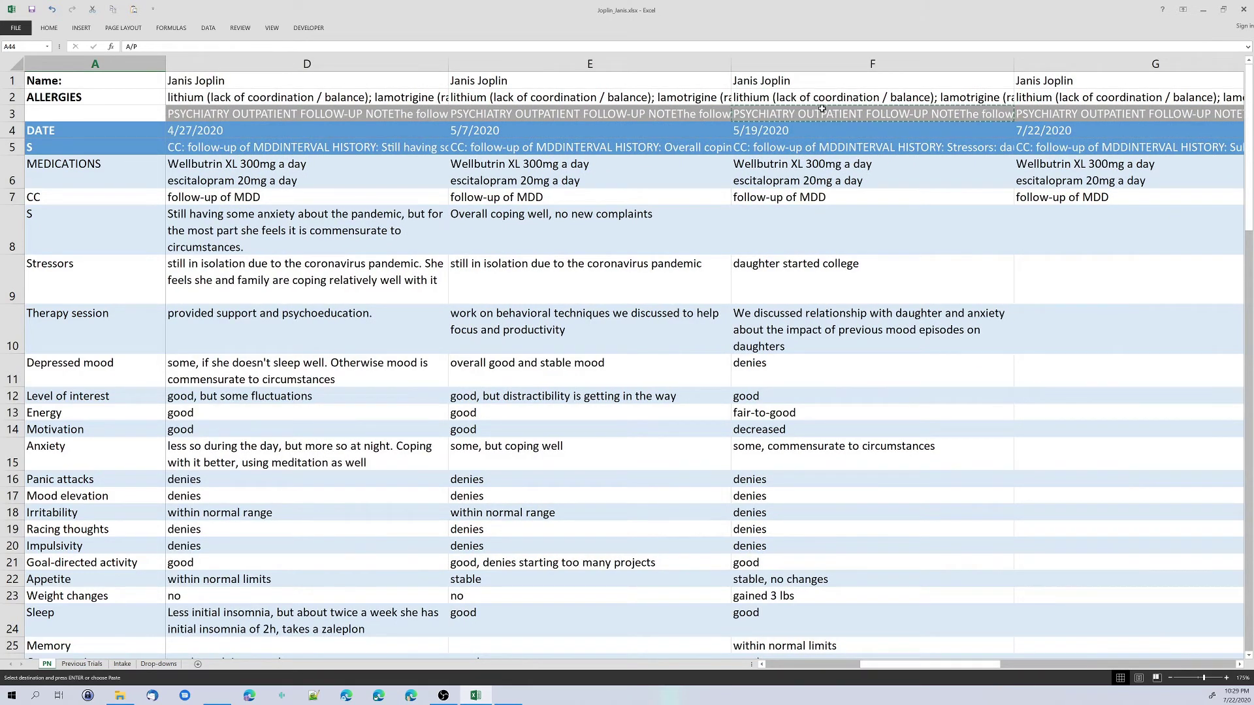
click(802, 115)
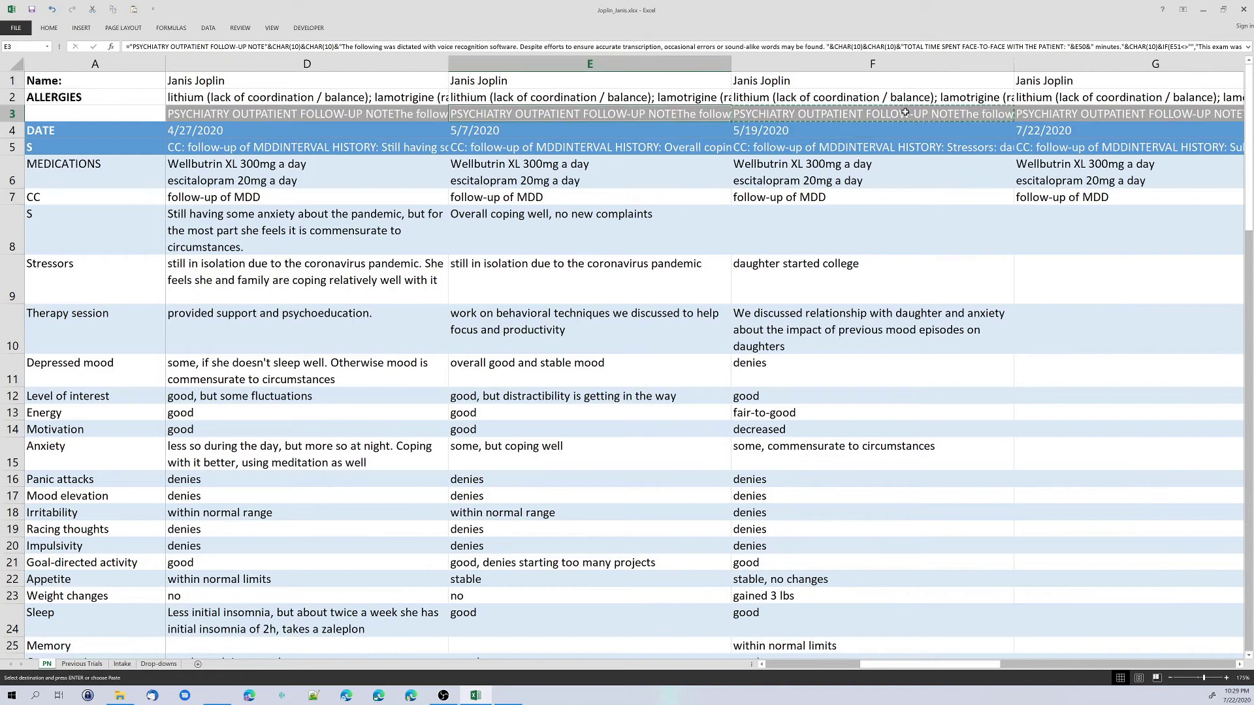
click(1111, 114)
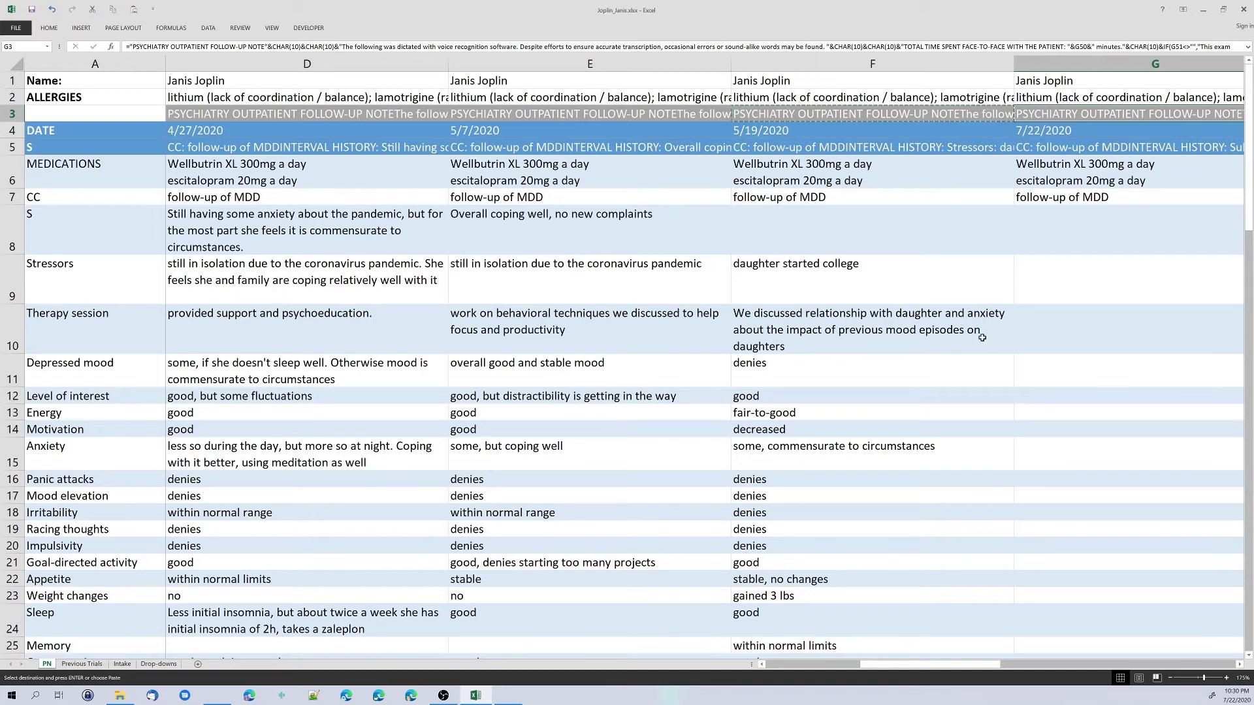
scroll(982, 338, down, 3)
scroll(962, 345, up, 3)
scroll(946, 484, down, 2)
scroll(948, 487, up, 2)
scroll(967, 671, right, 1)
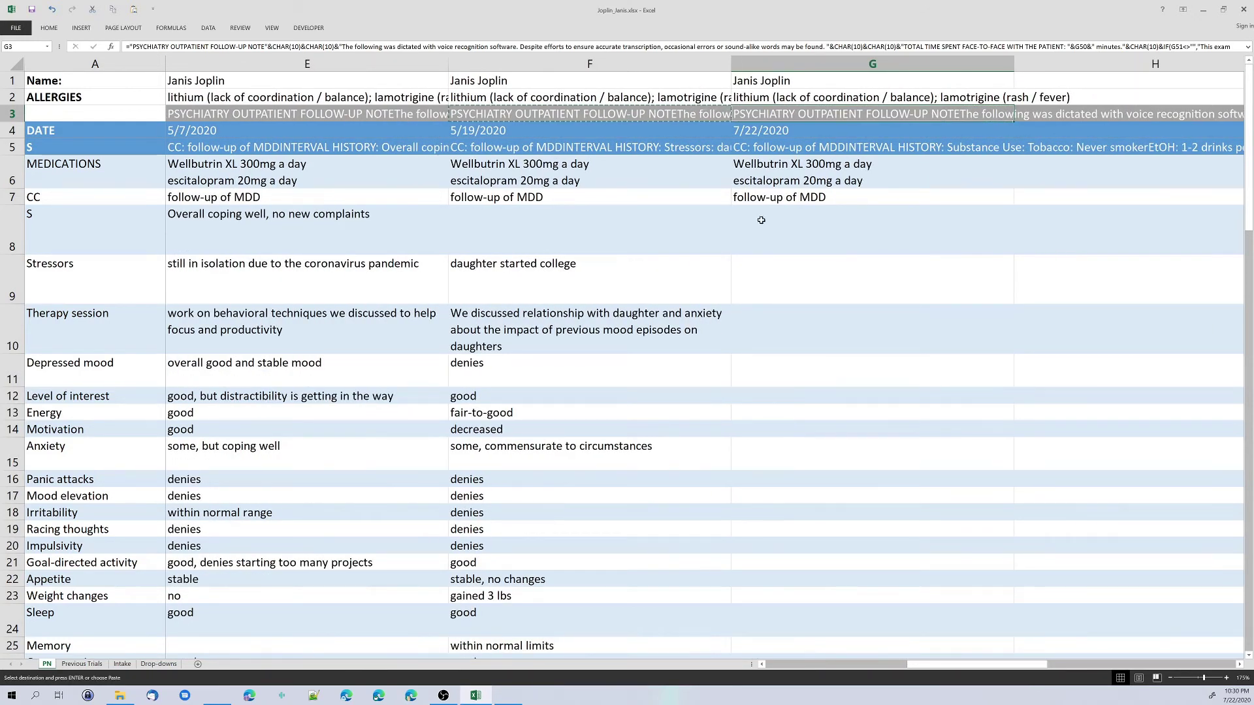
Enter 'Stable, no significant changes in sx' in G8 and move down to the Therapy session cell
click(761, 220)
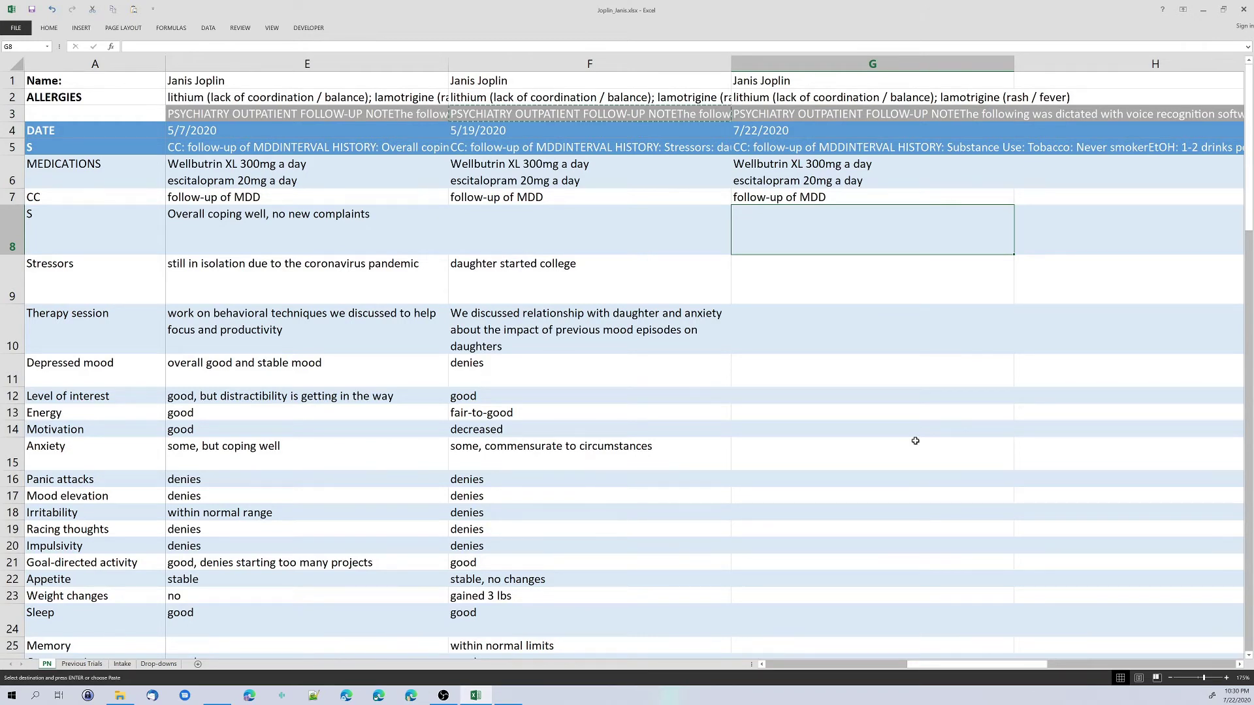
text(Stable, )
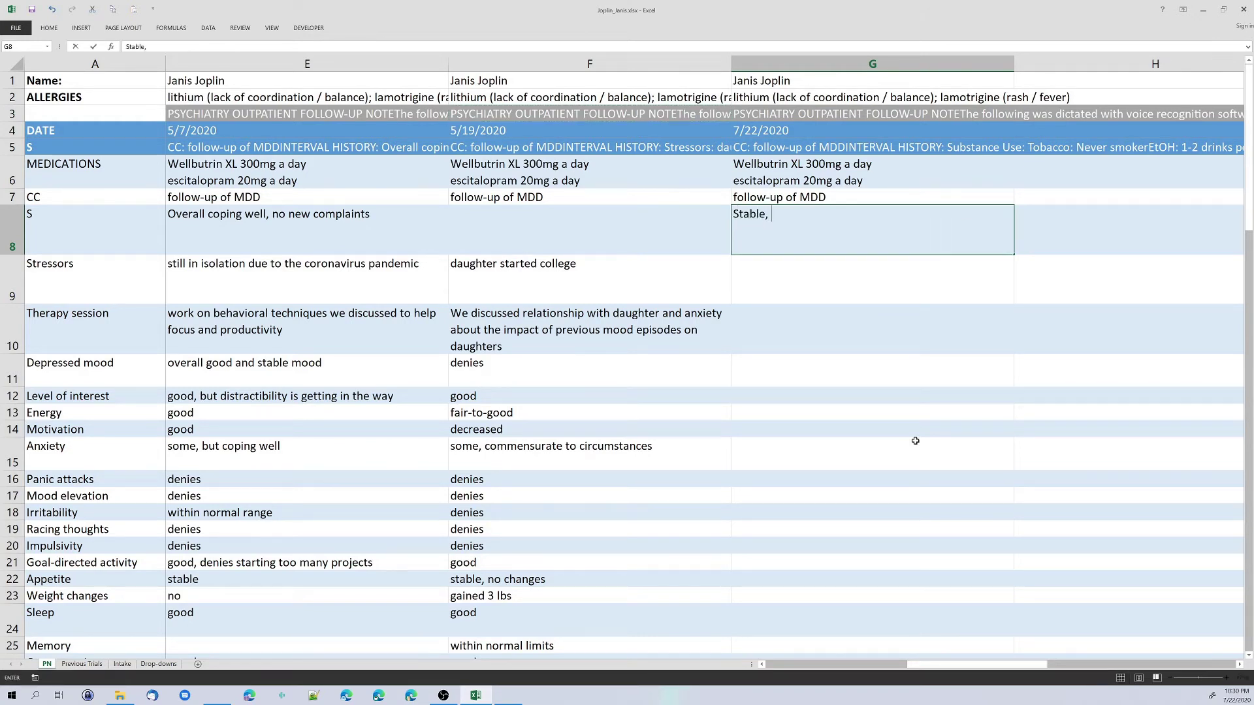
text(no significant changes in sx)
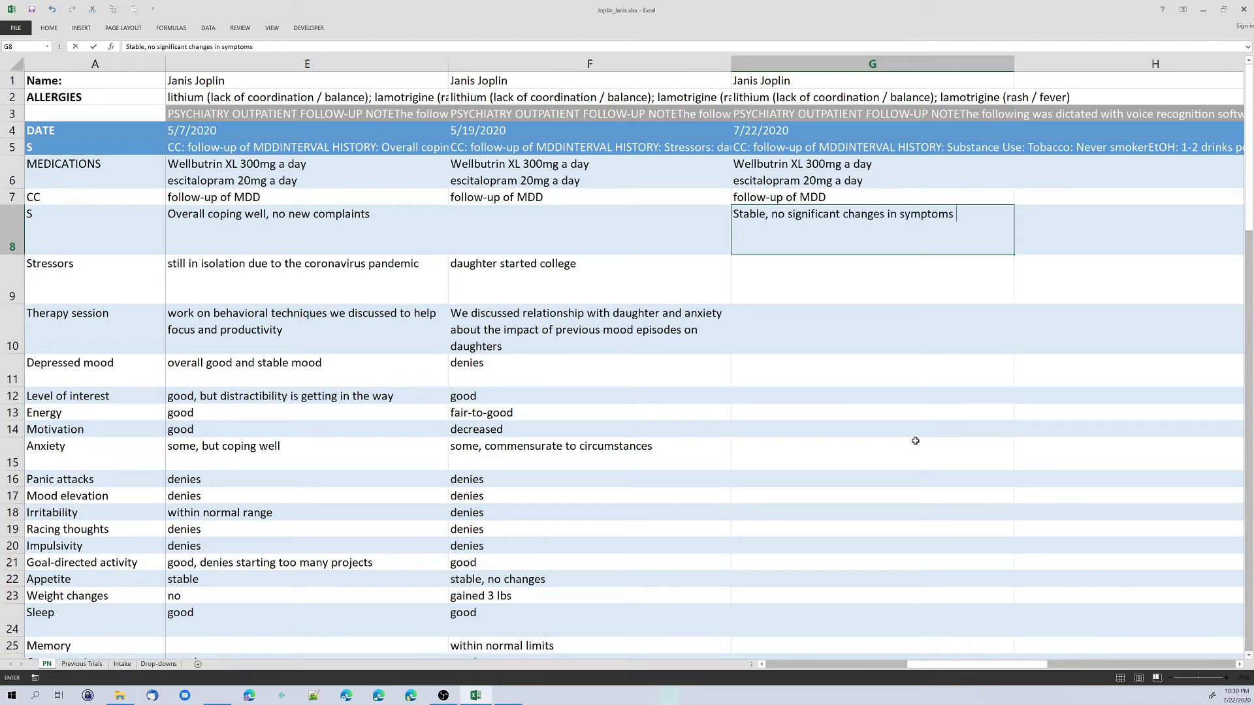
key(Return)
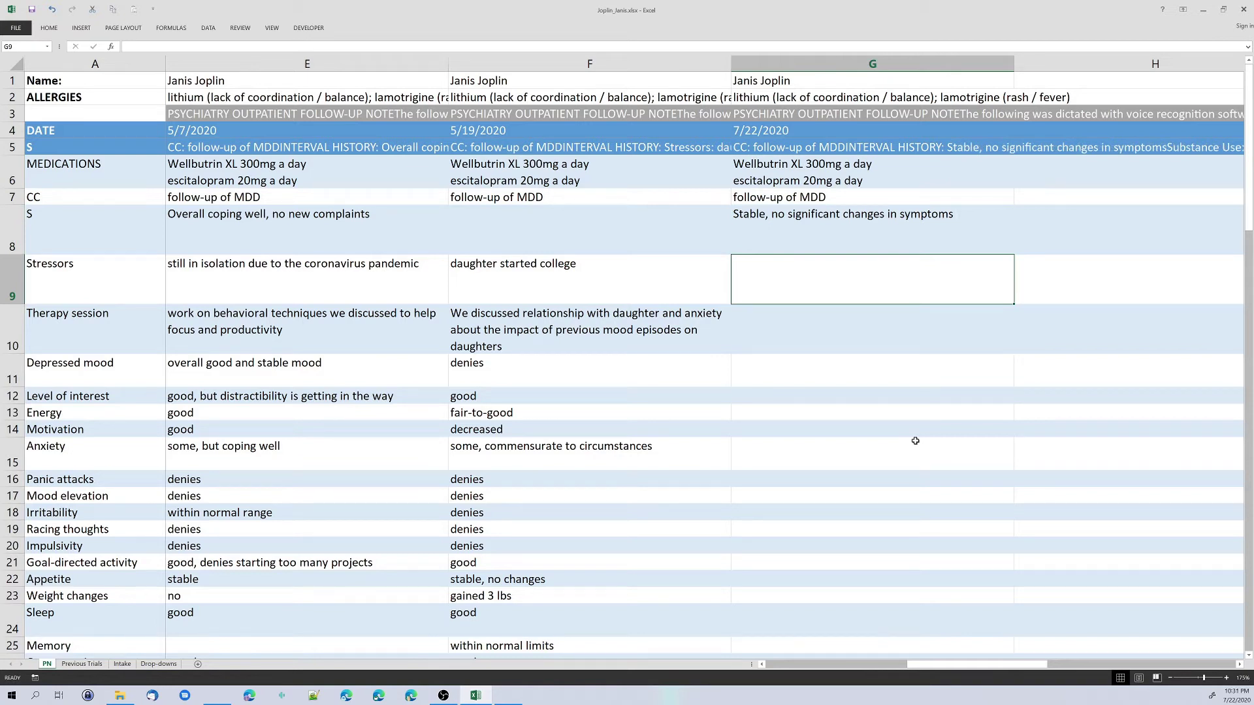
key(Return)
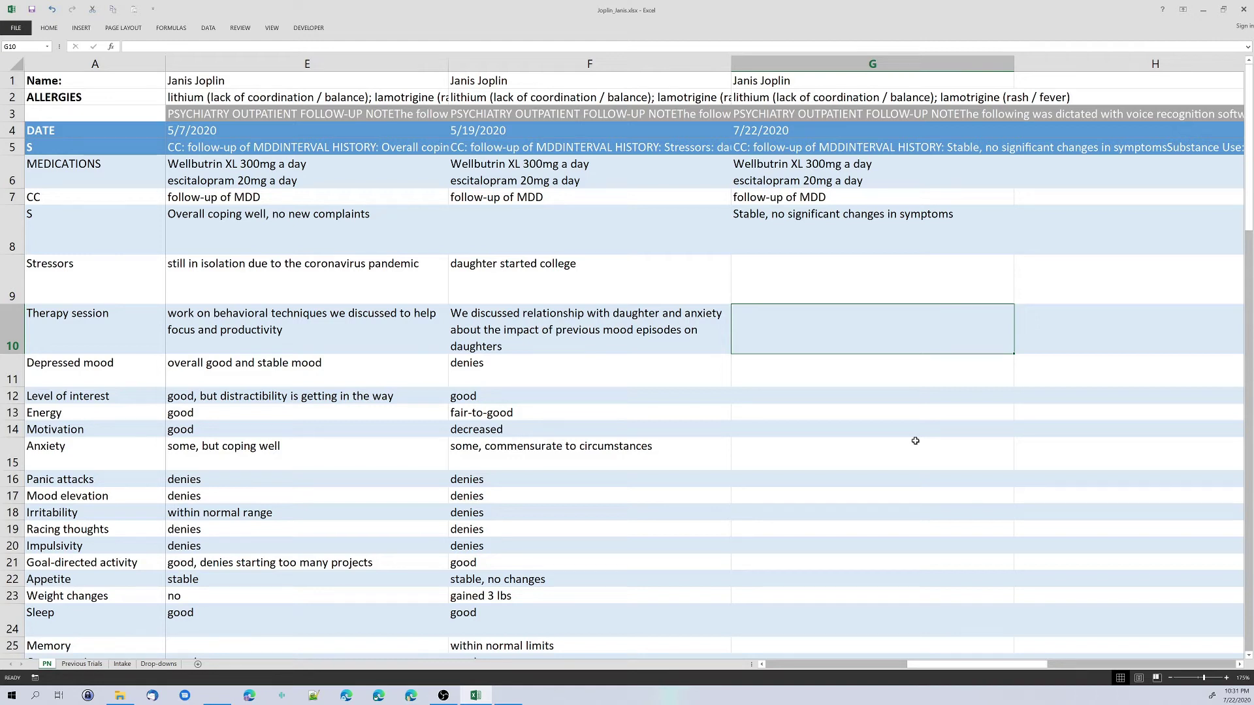
Enter in G10 that the session covered relationship difficulties with a neighbor and support provided
text(in our session we talked about )
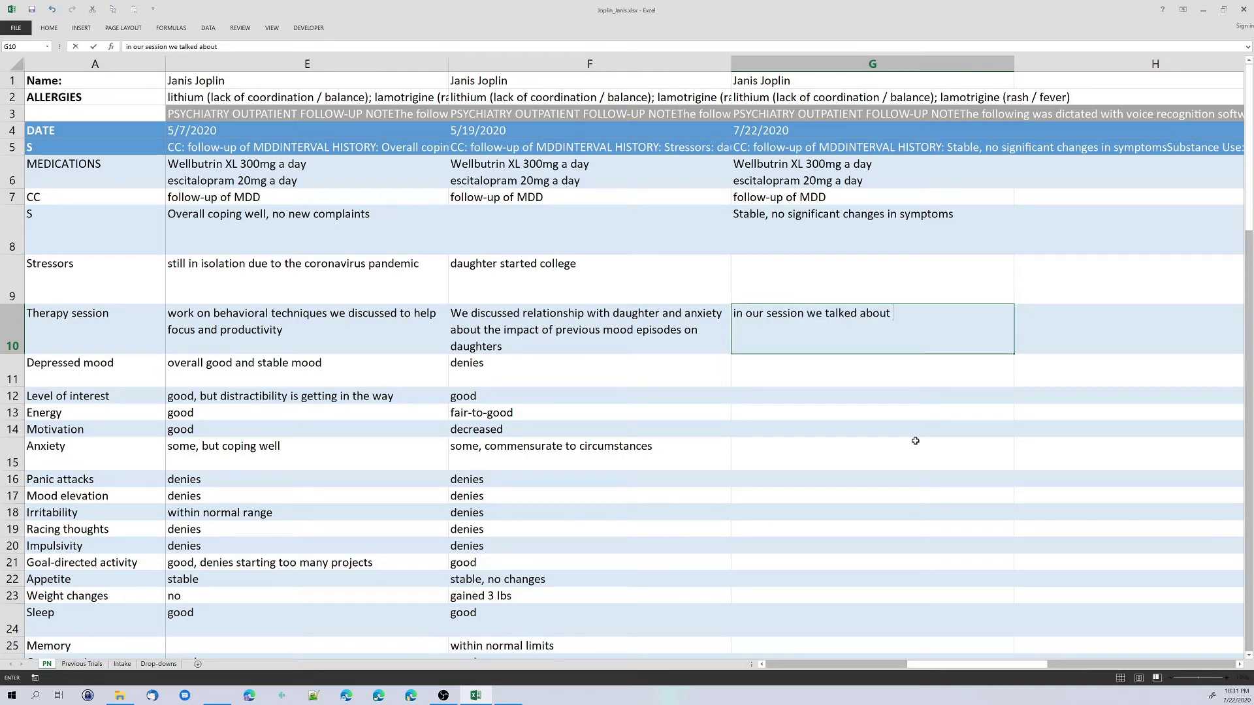
text(difficulties in relationship with )
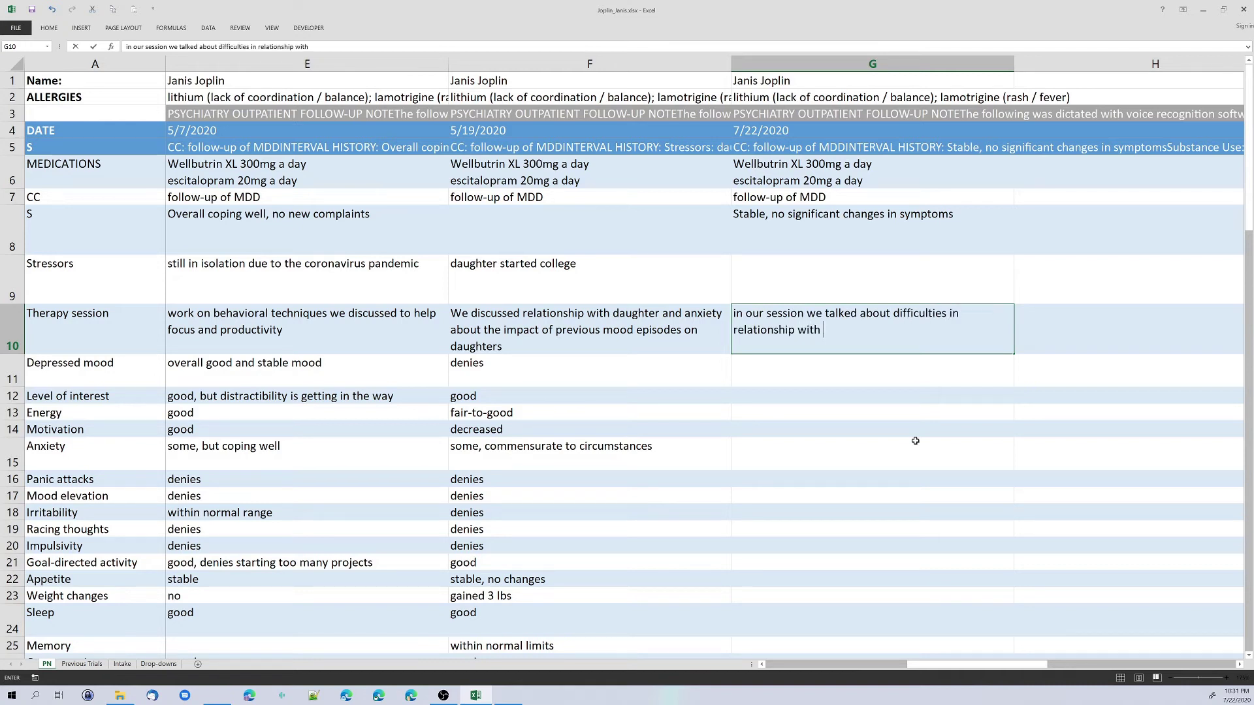
text(neighbor, and provided support)
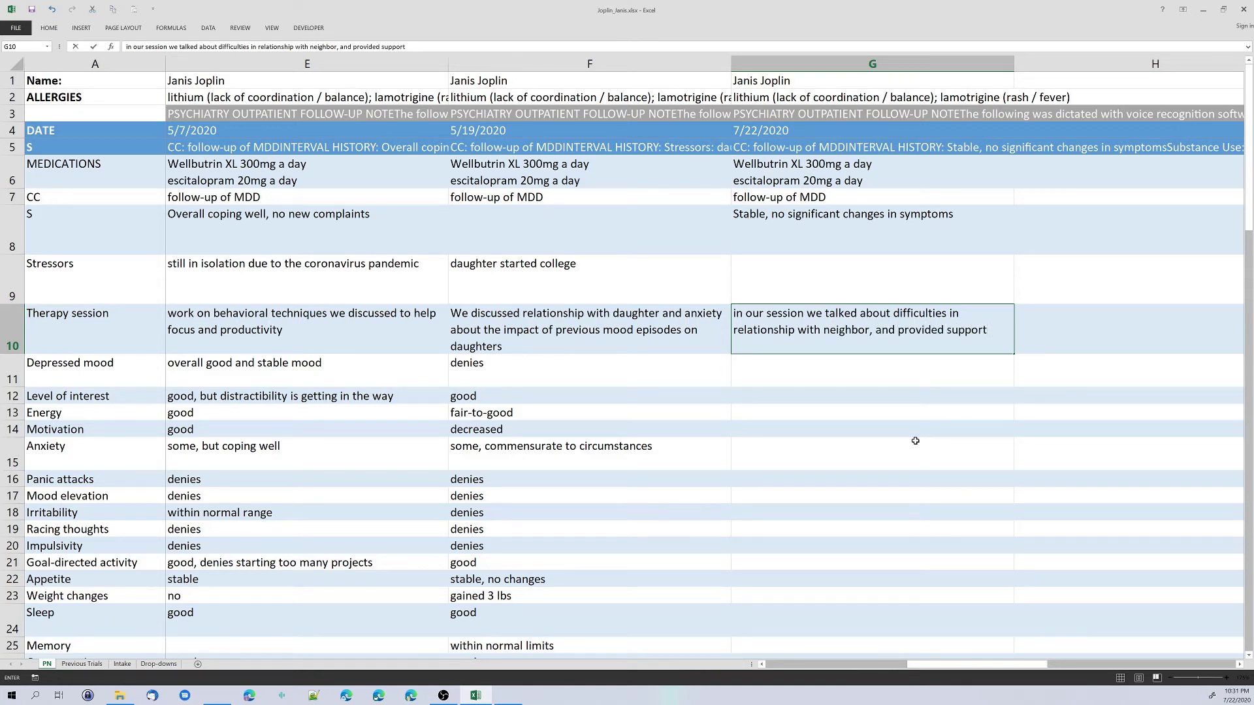
key(Return)
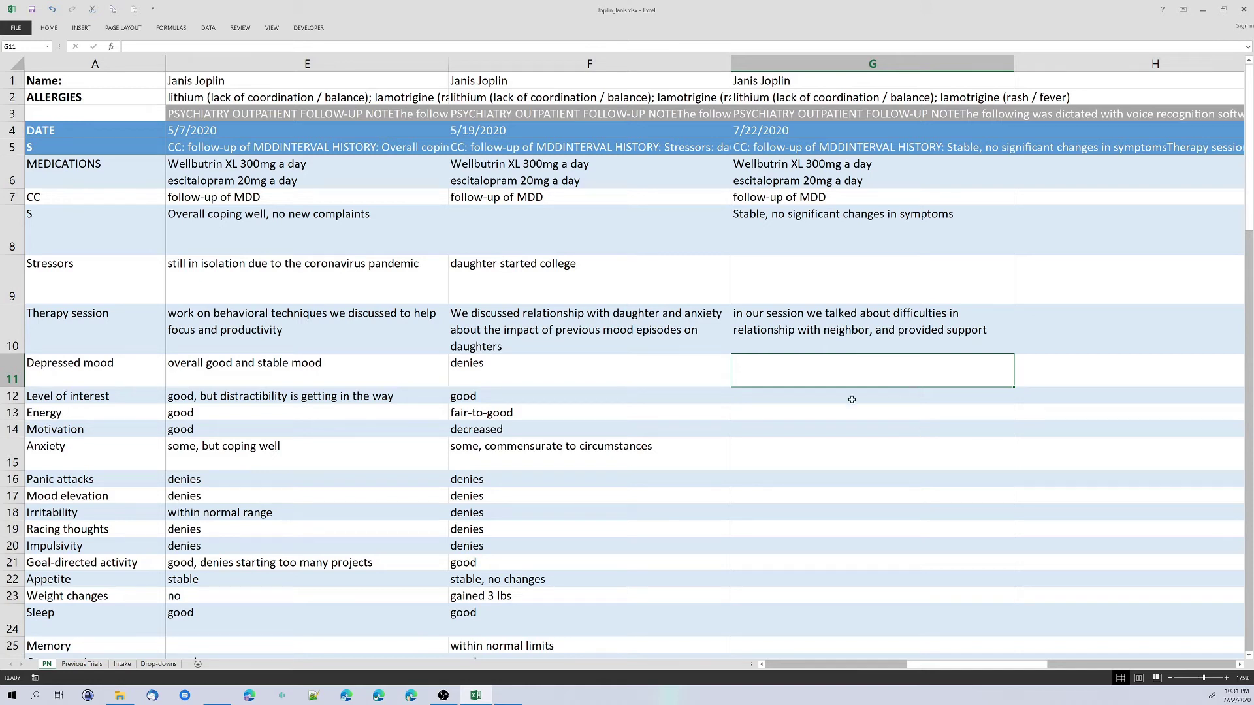
Record sleep 'within normal limits', appetite 'normal' and weight changes 'denies' for 7/22/2020
scroll(819, 403, down, 2)
scroll(818, 402, down, 7)
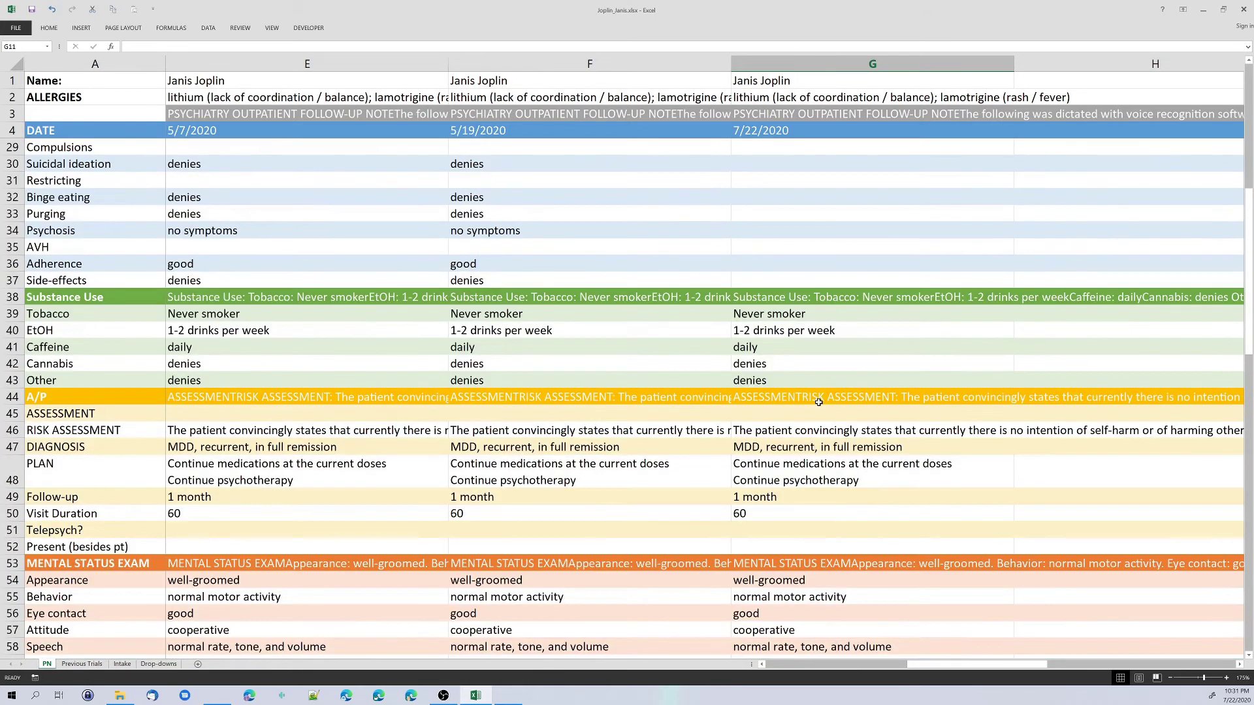
scroll(871, 453, up, 8)
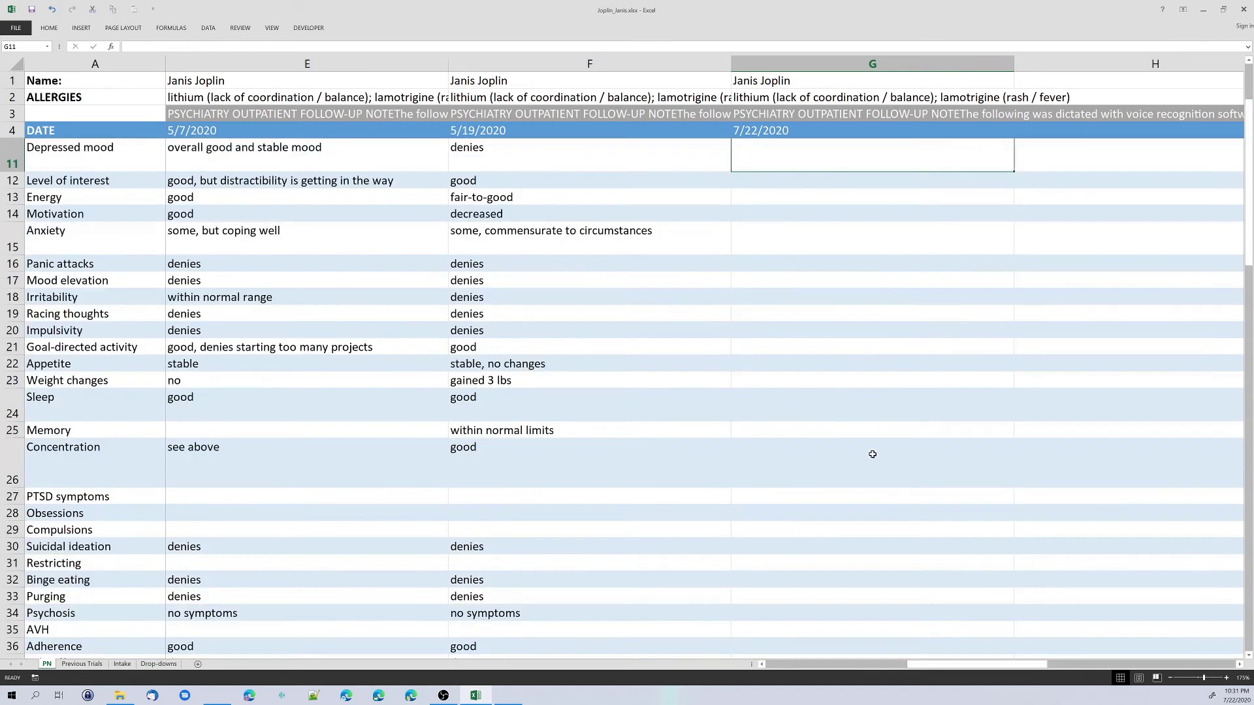
scroll(840, 410, down, 3)
scroll(840, 410, down, 1)
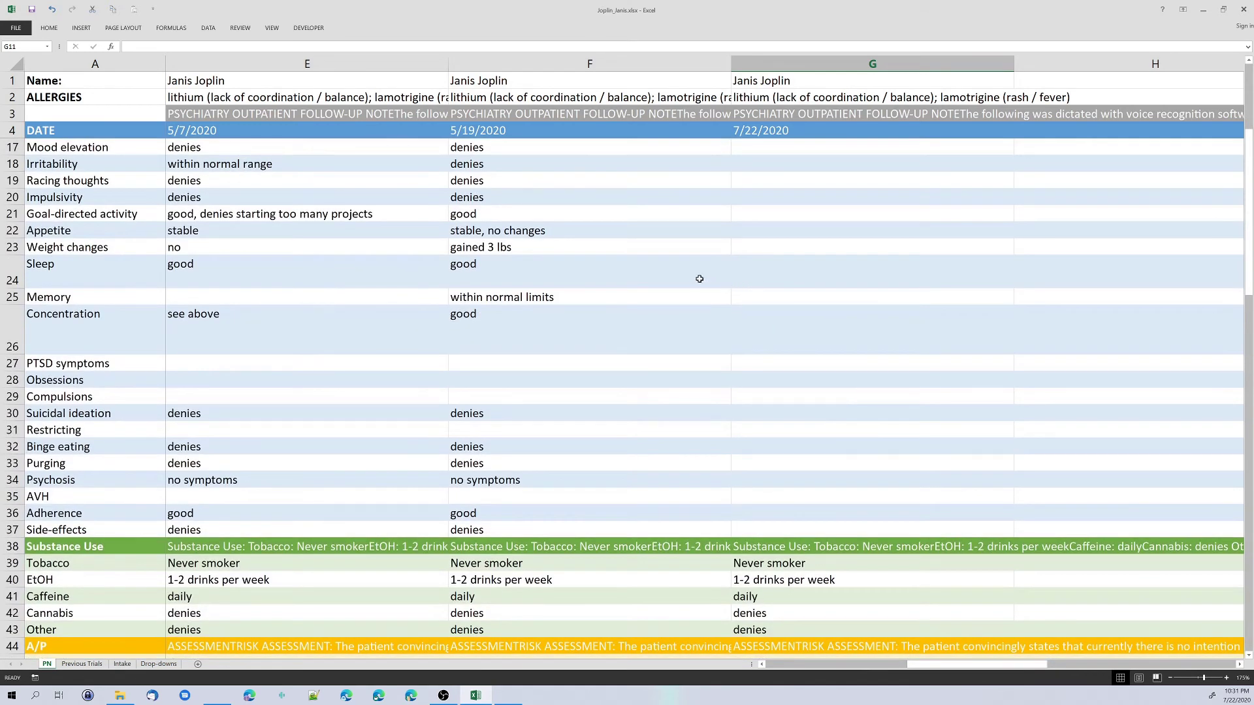
click(789, 277)
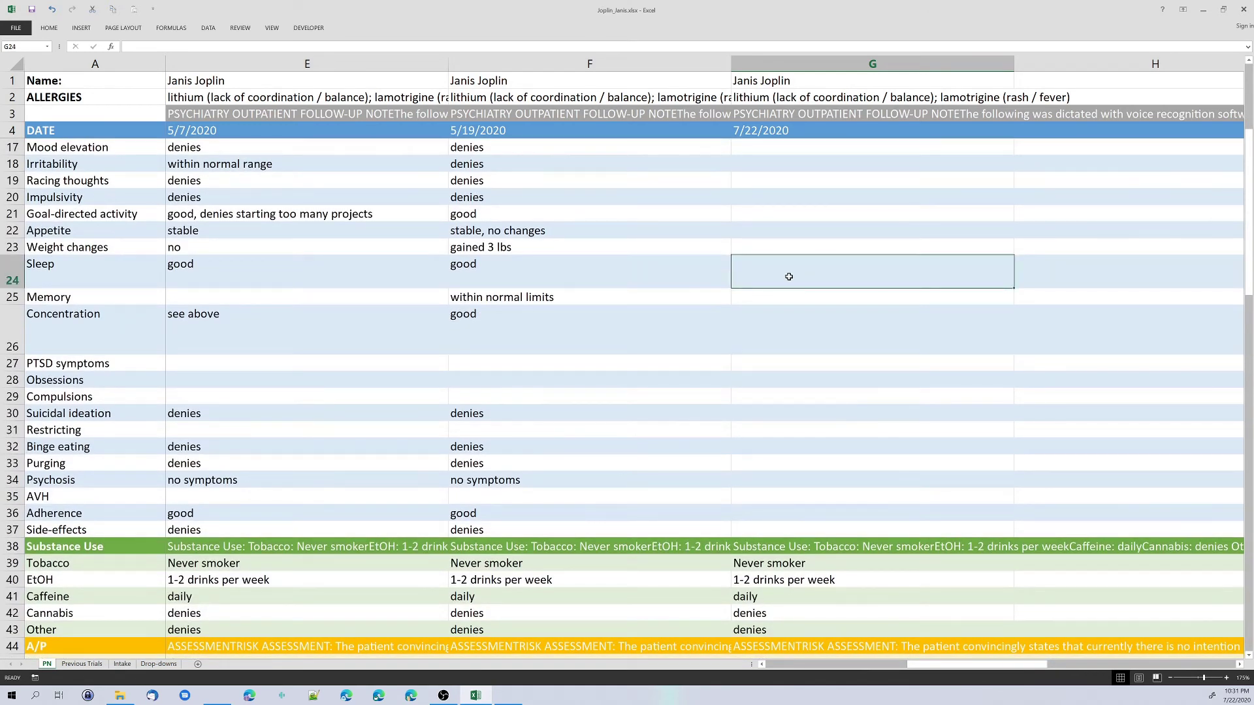
text(within normal limits)
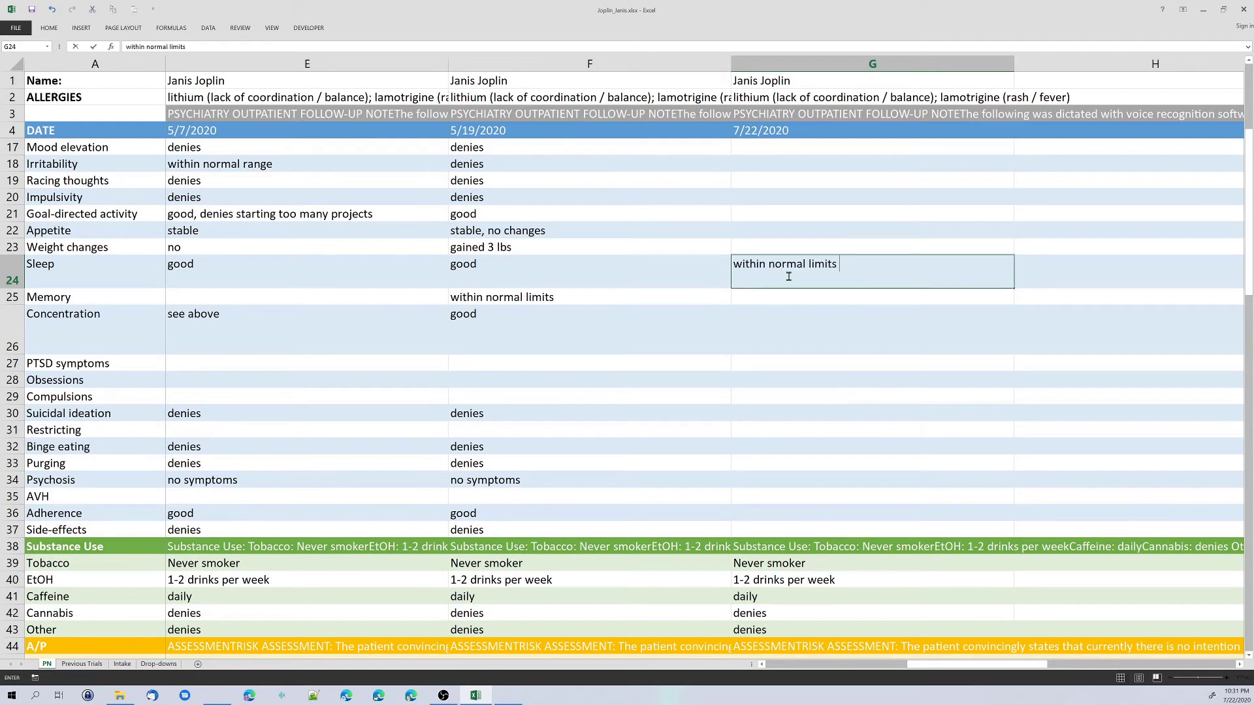
key(Up)
key(Up)
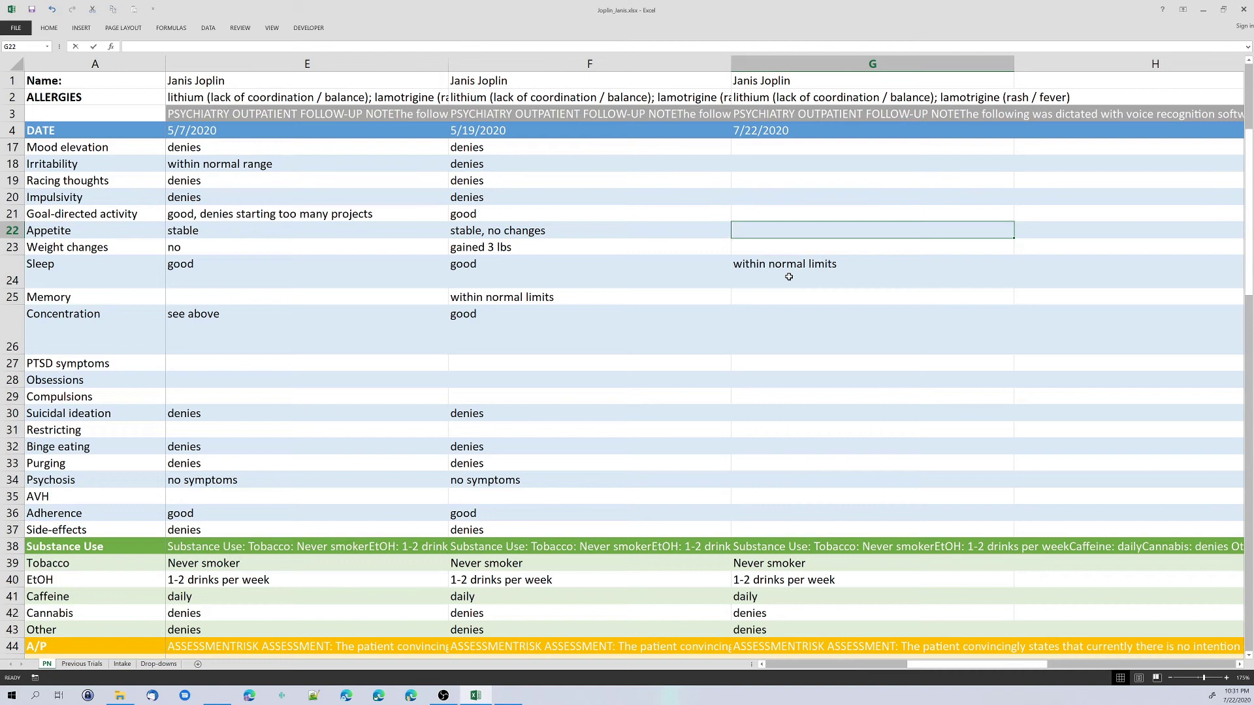
text(normal)
key(Return)
text(denies)
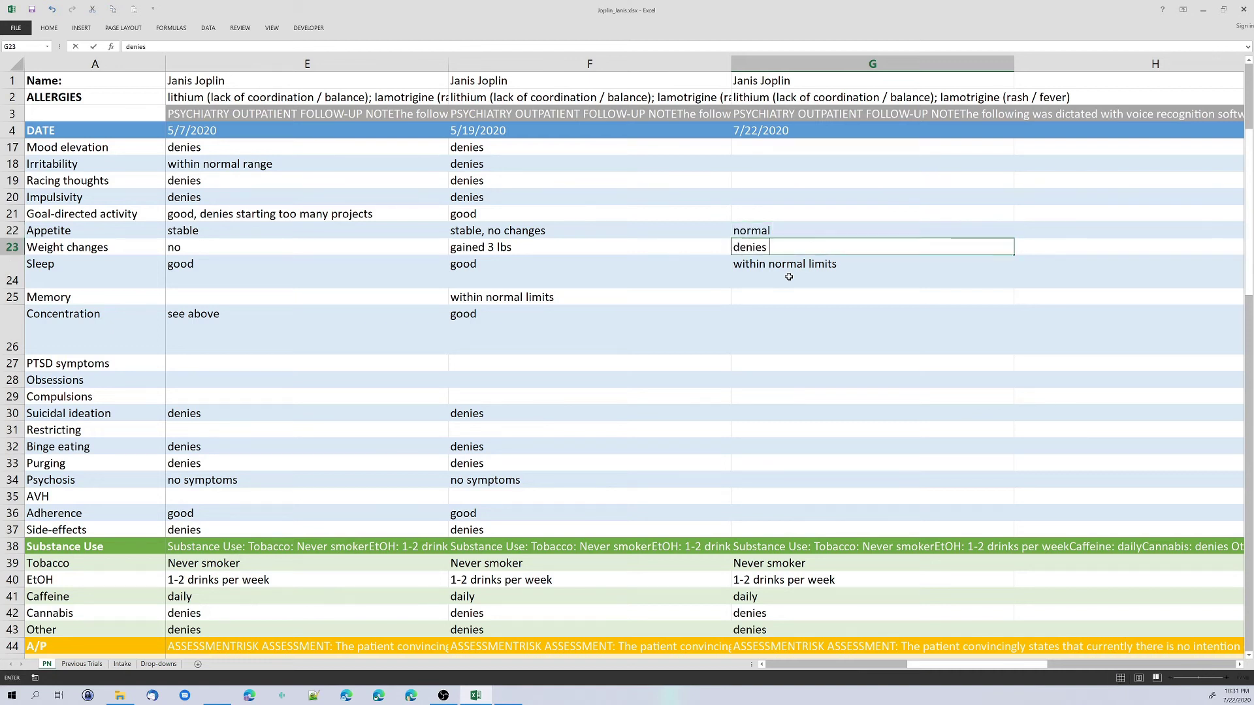
key(Return)
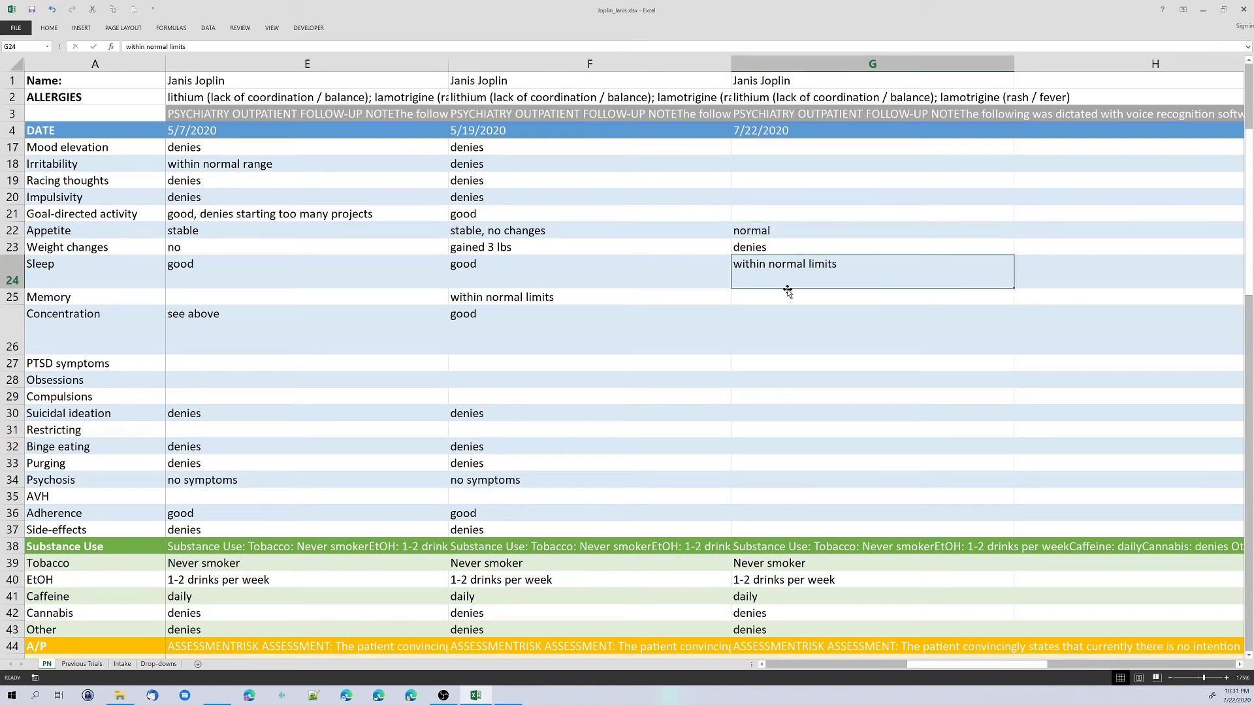
Record adherence 'good' and side-effects 'denies' for 7/22/2020
click(792, 513)
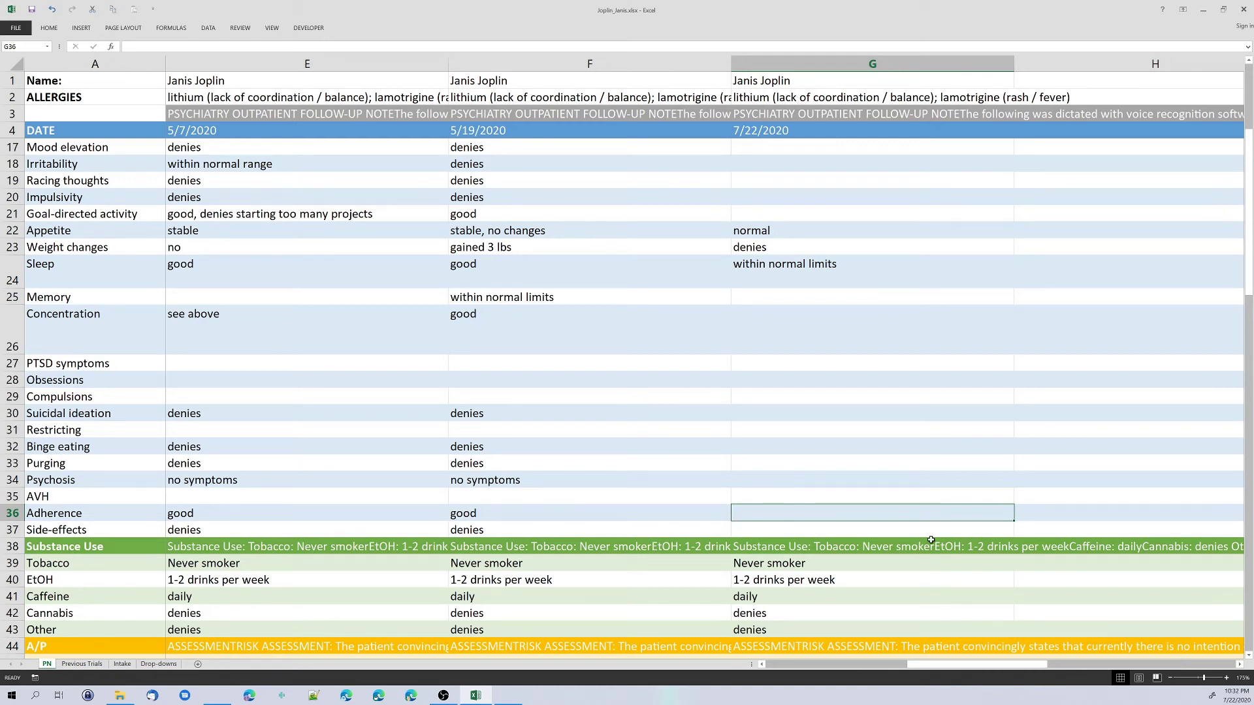
text(good)
key(Return)
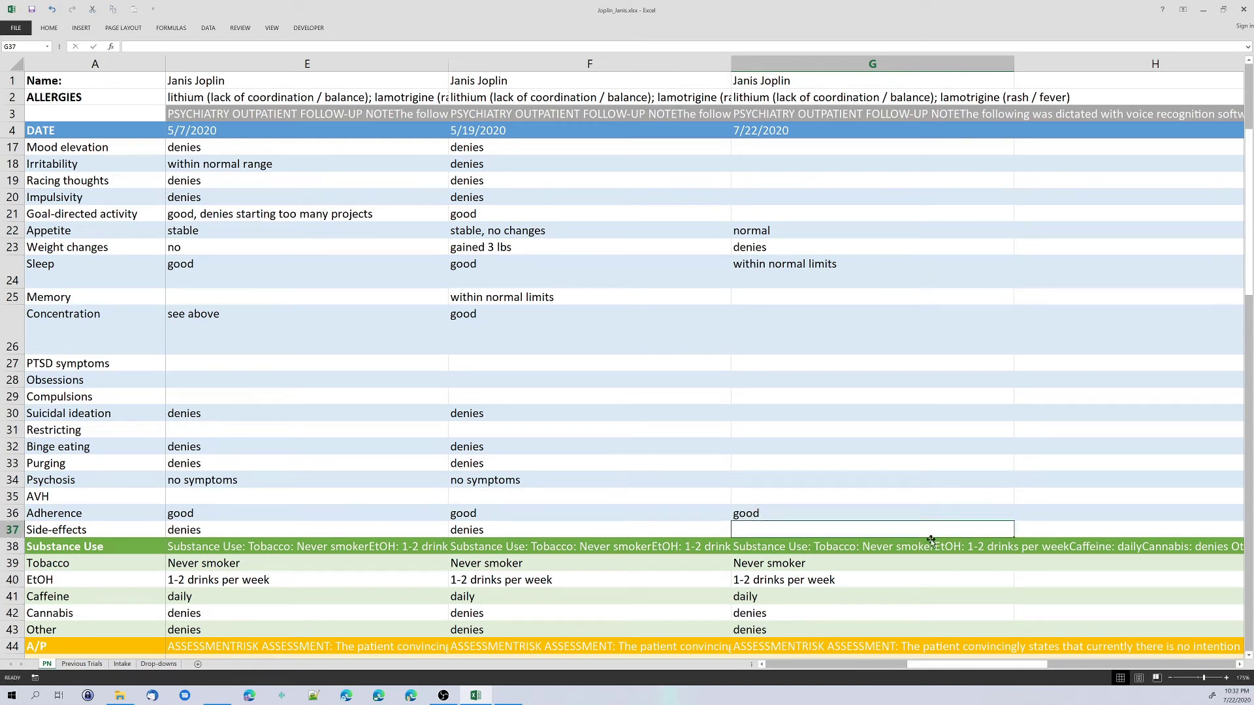
text(denies)
key(Return)
Scroll through column G to review the 7/22/2020 mental status entries
scroll(897, 438, down, 6)
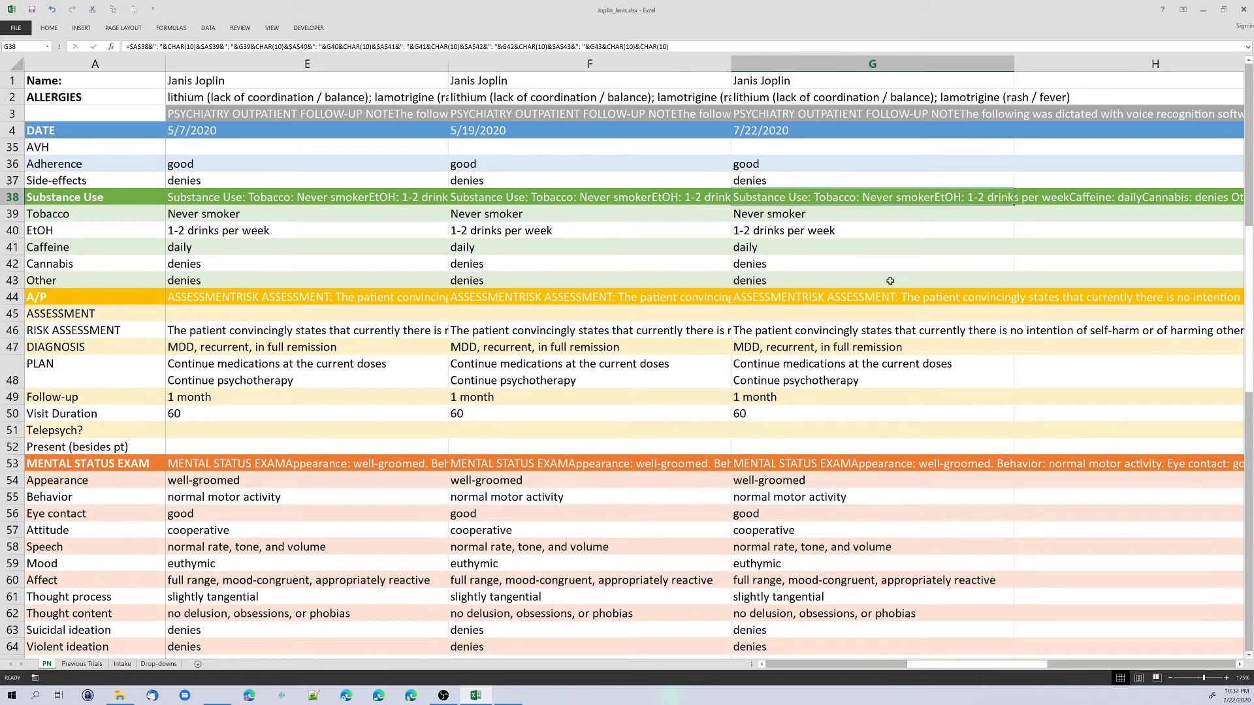
scroll(891, 280, down, 1)
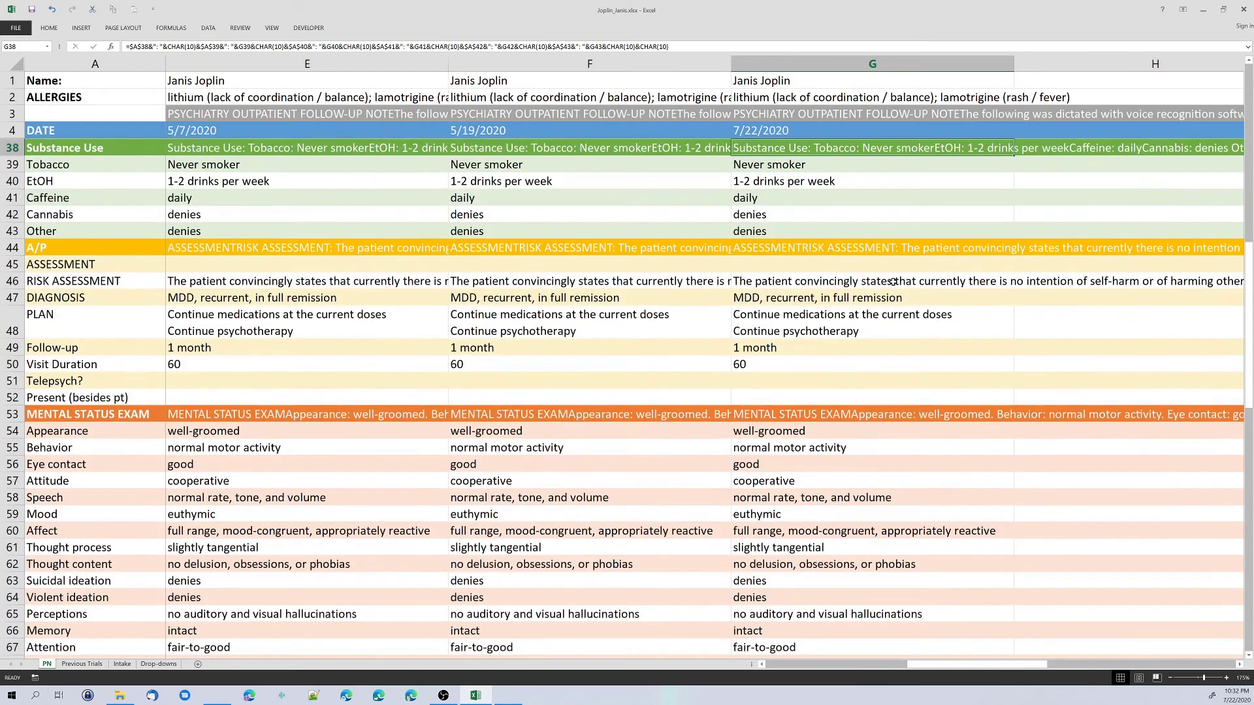
scroll(866, 326, down, 1)
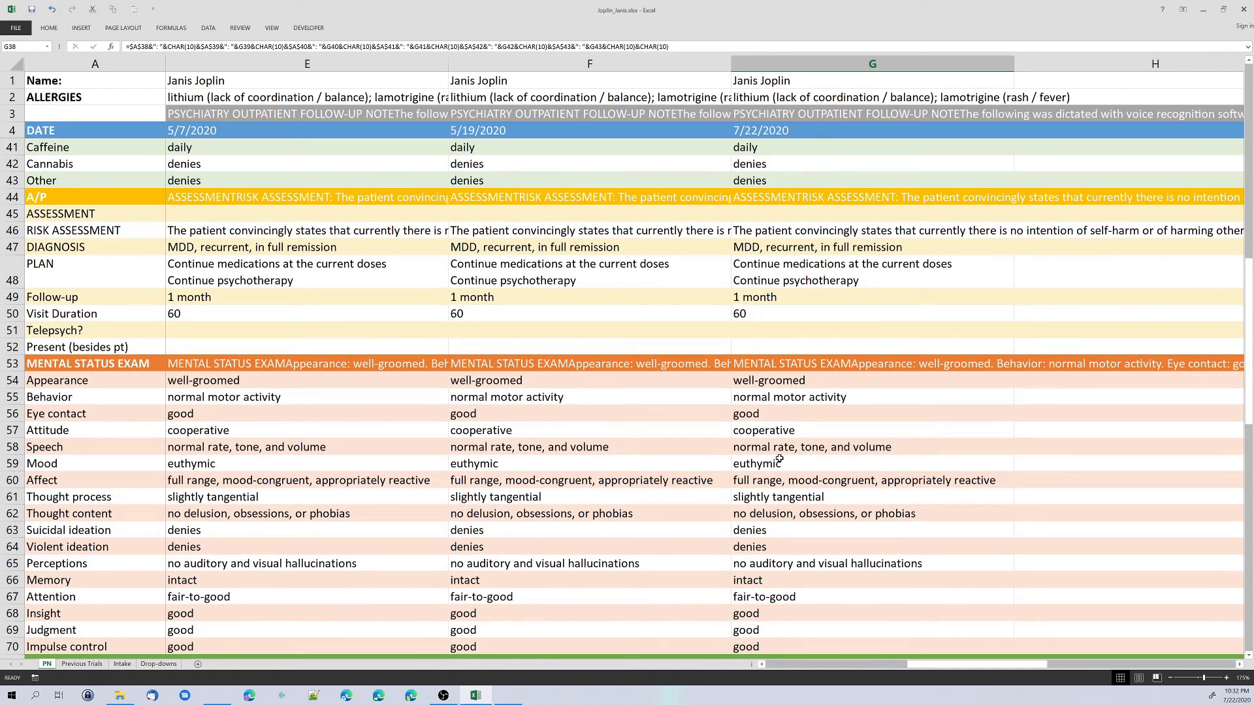
scroll(808, 457, up, 12)
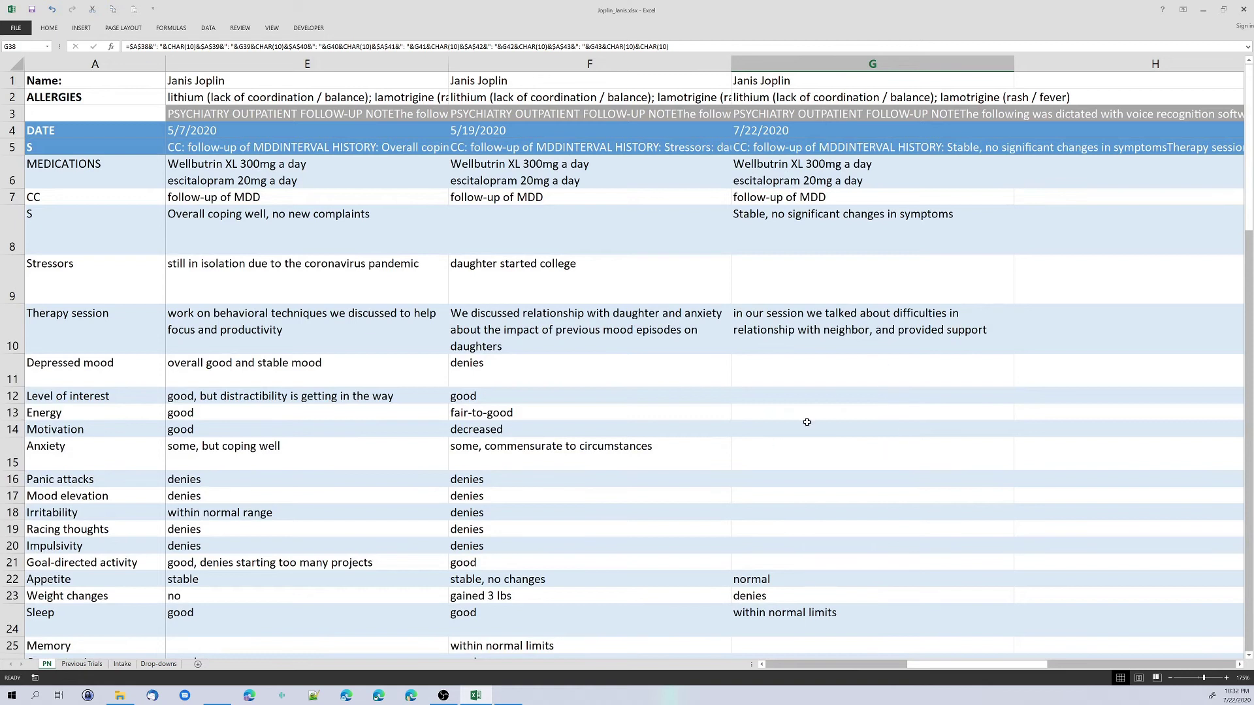
Copy the compiled note from G3 and paste it into a new Notepad++ document
click(857, 114)
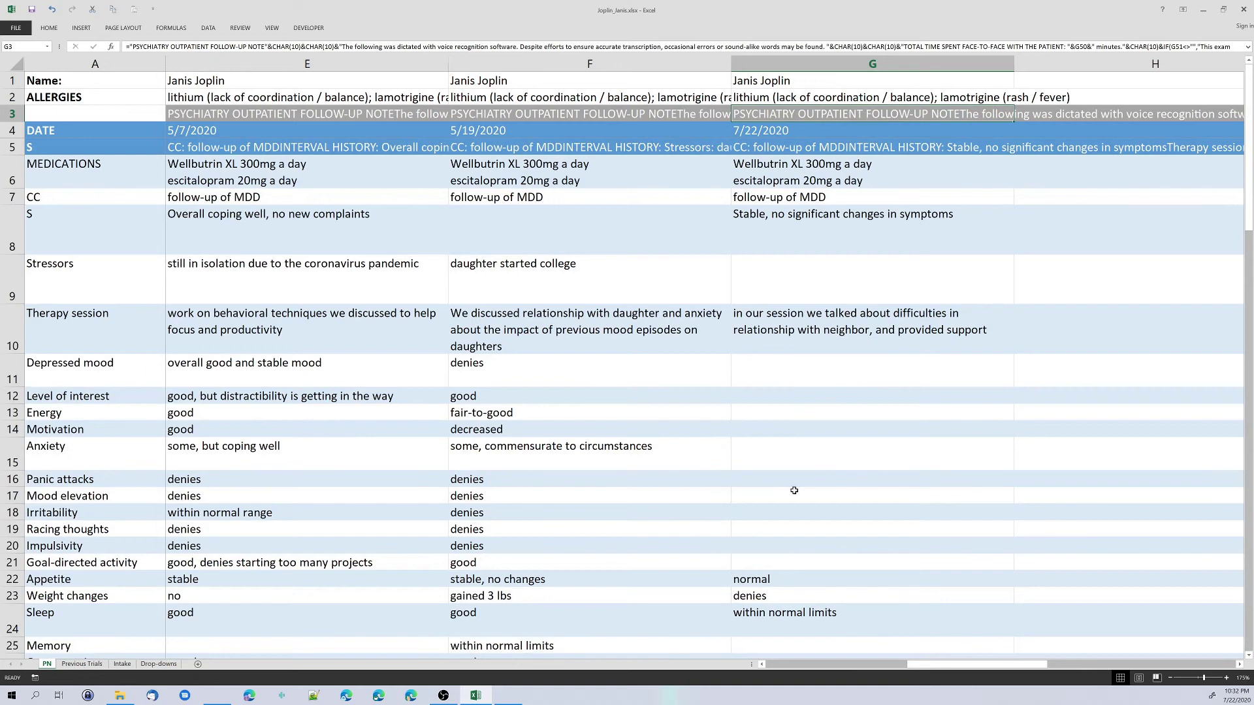
key(ctrl+c)
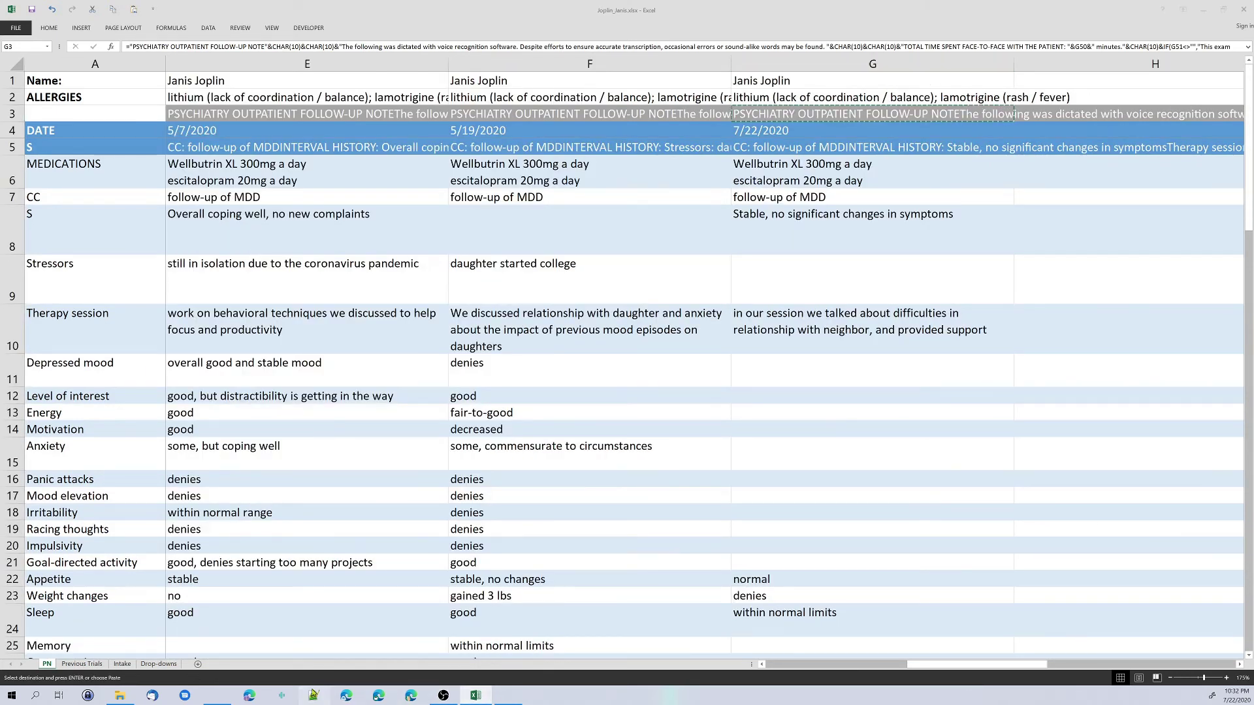
click(313, 694)
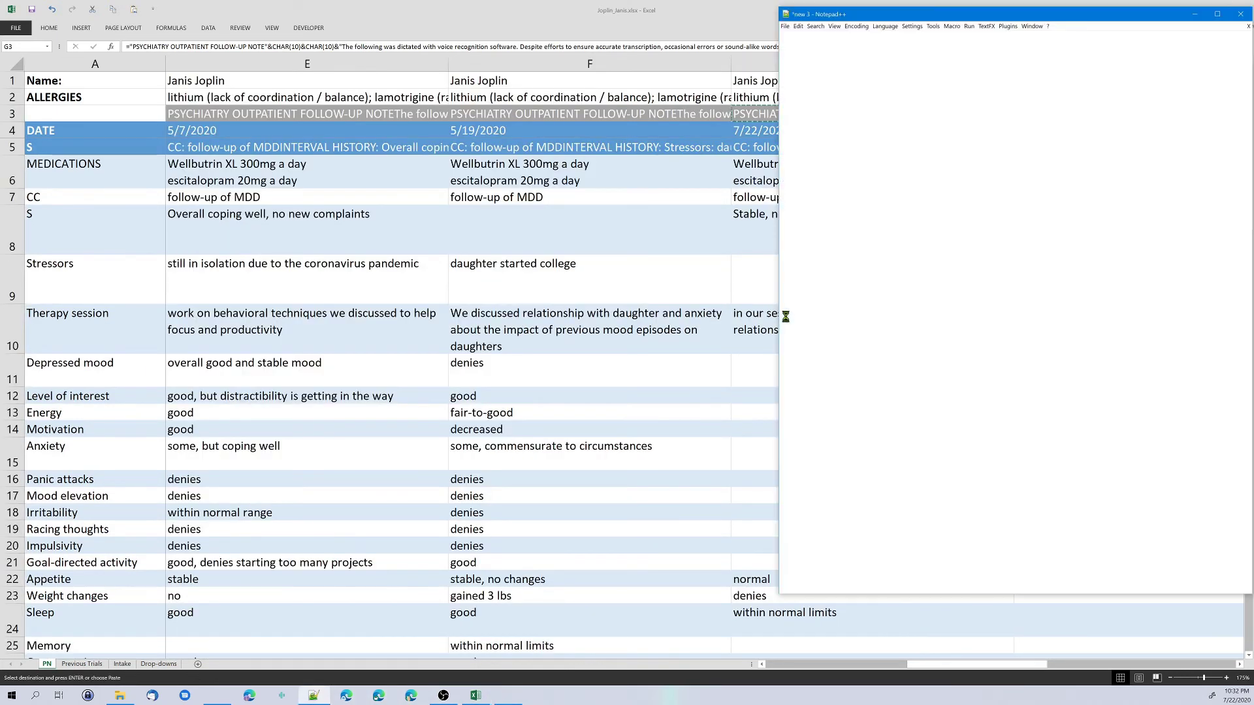
key(ctrl+n)
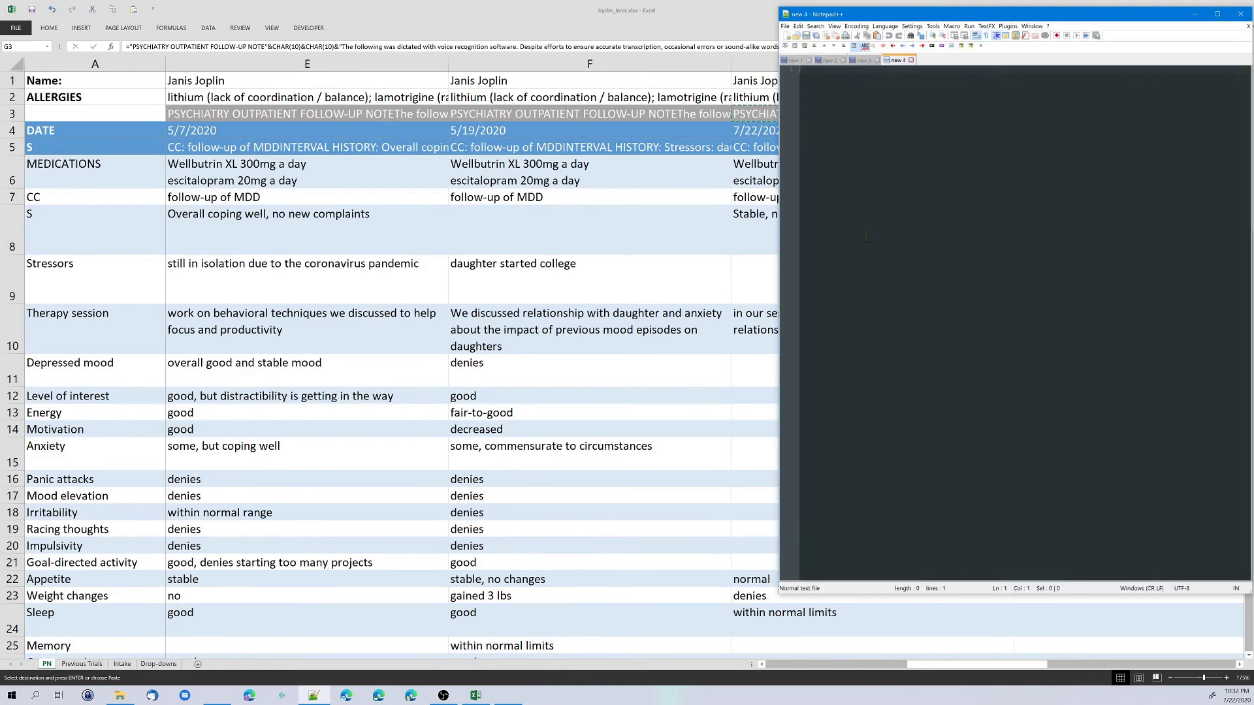
key(ctrl+v)
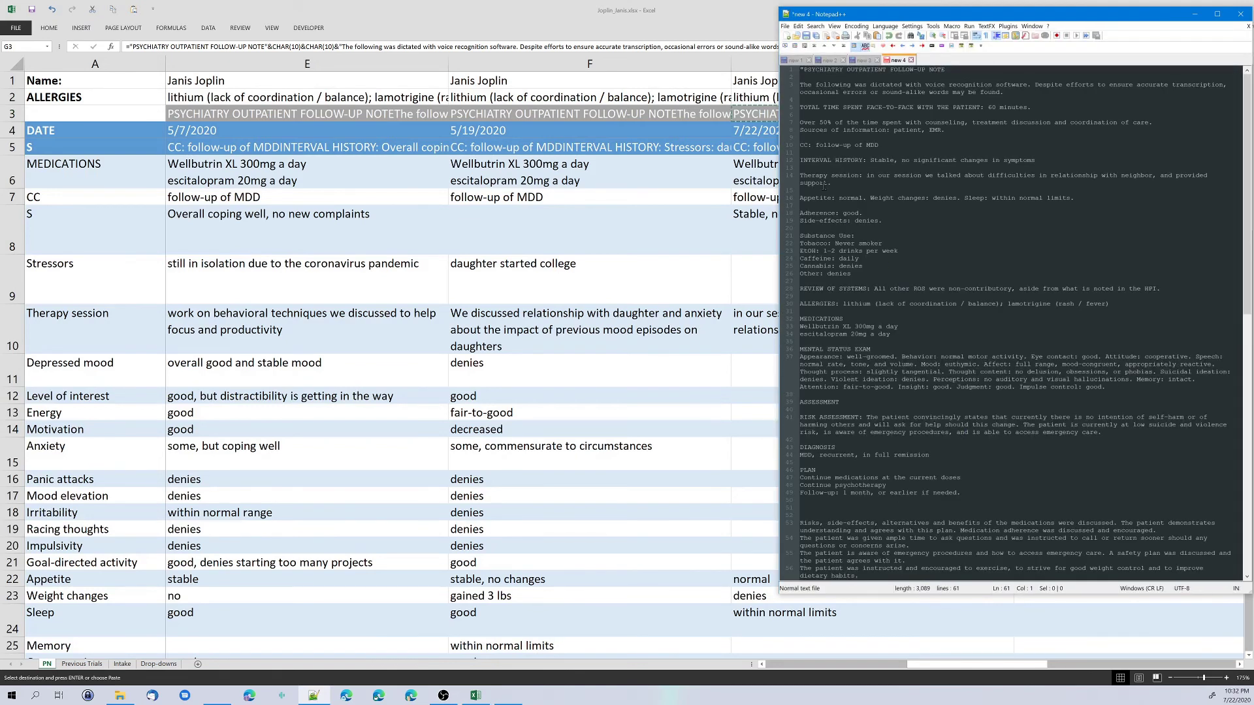
Select the interval history through side-effects lines, then view the earlier 5/19/2020 note
drag(810, 155, 940, 223)
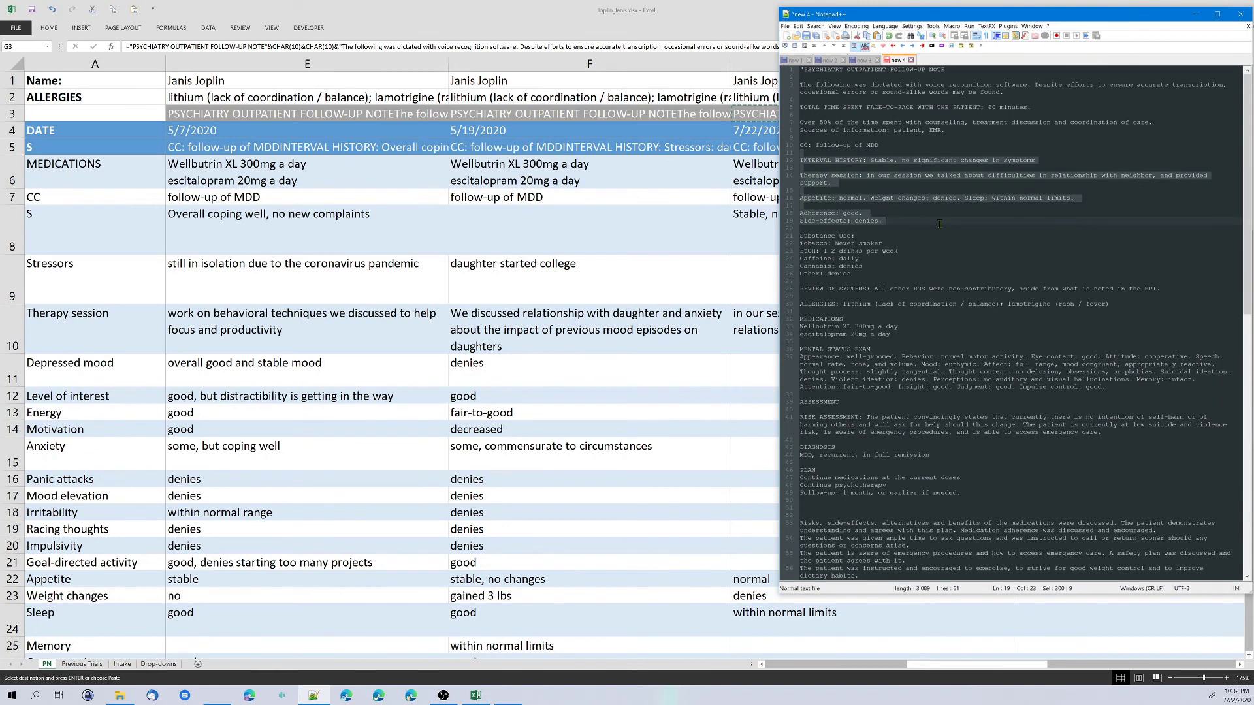
key(ctrl+Page_Up)
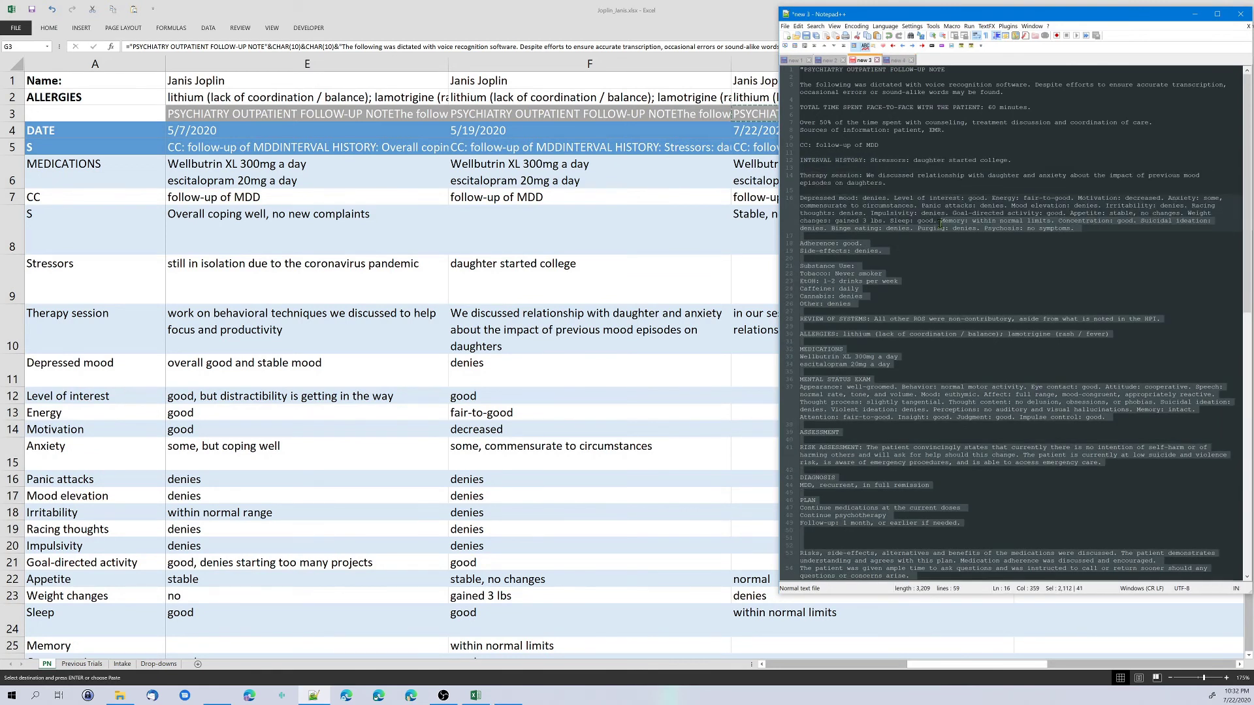
scroll(940, 232, up, 5)
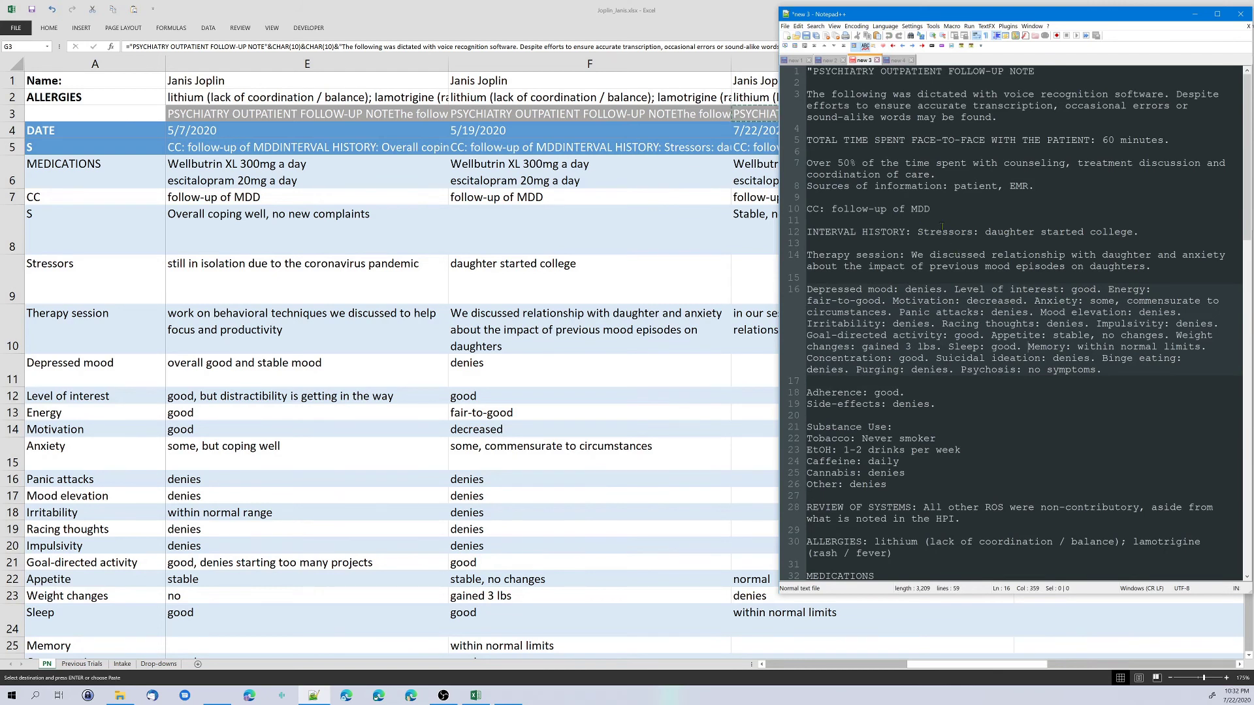
Compare the new note's interval history, therapy session and appetite lines with the earlier note
click(899, 59)
click(867, 61)
drag(819, 289, 1117, 374)
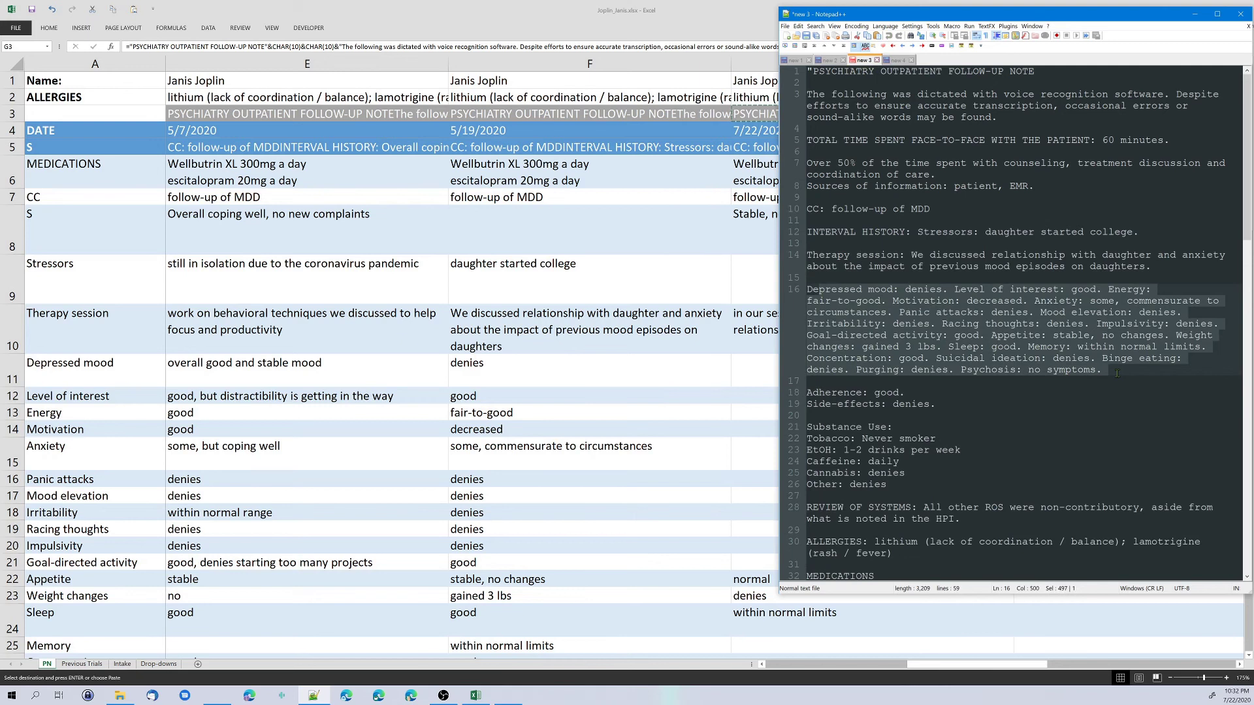
click(896, 60)
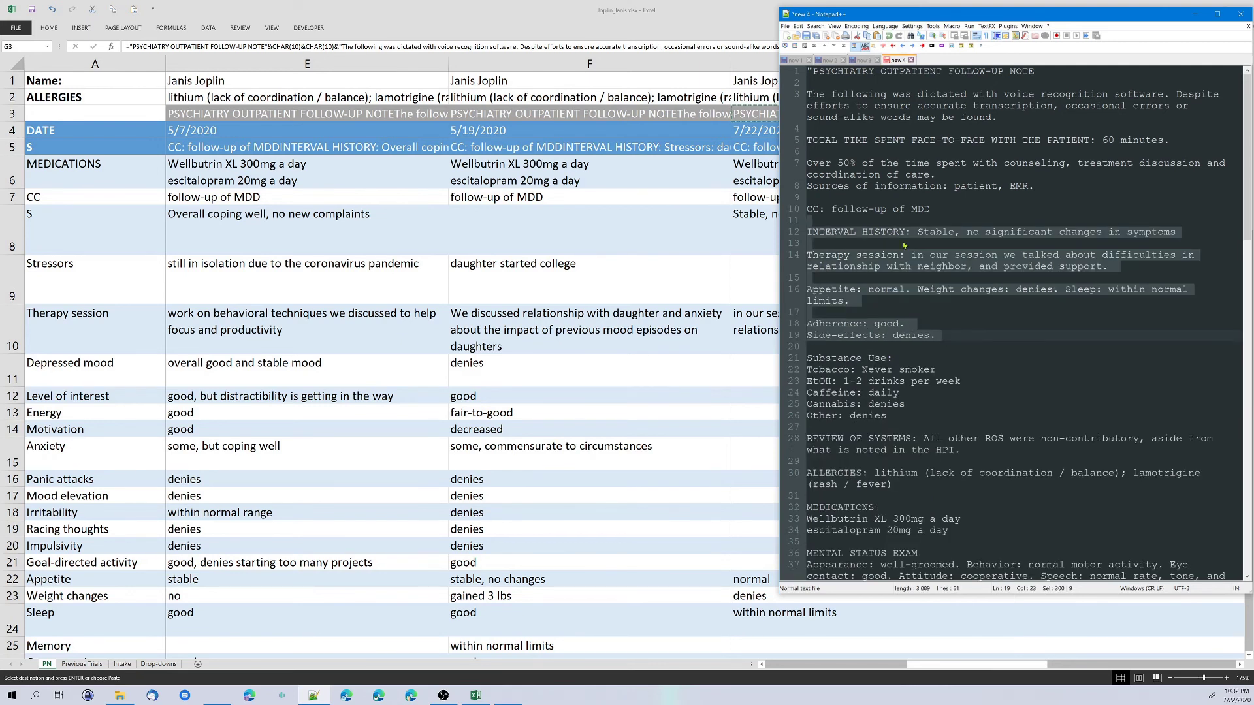
click(844, 291)
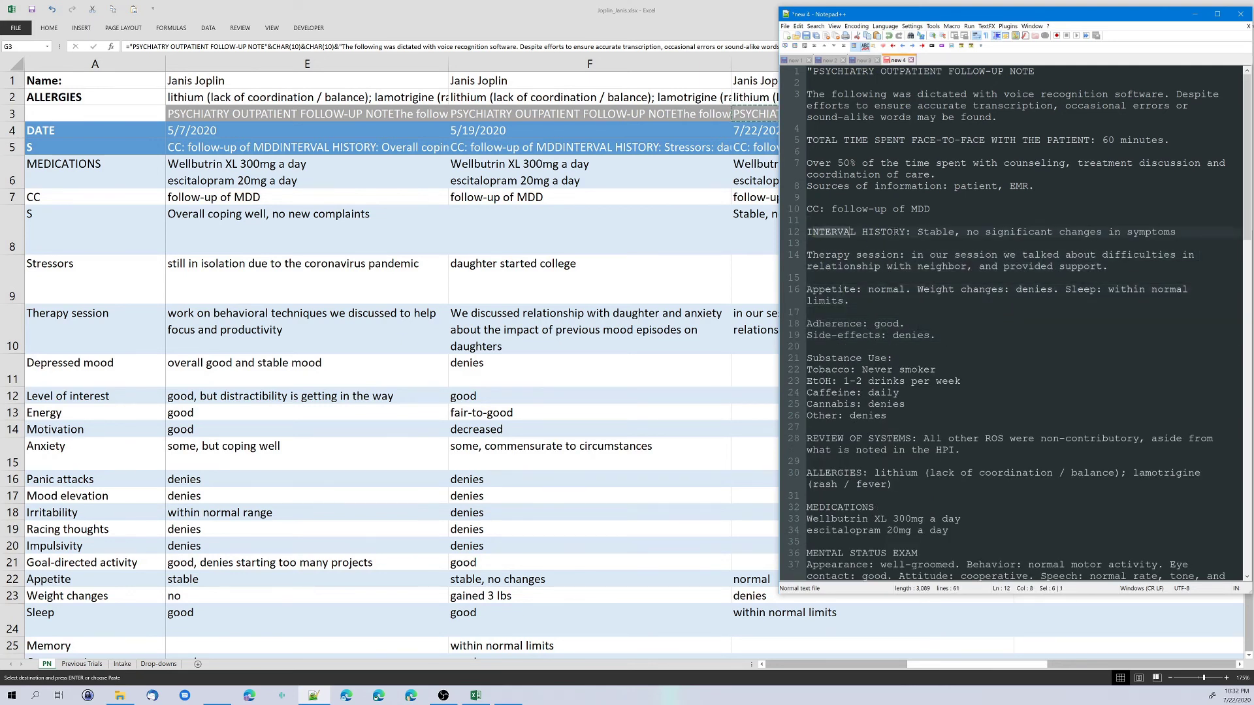
drag(813, 232, 1181, 231)
drag(809, 256, 1115, 270)
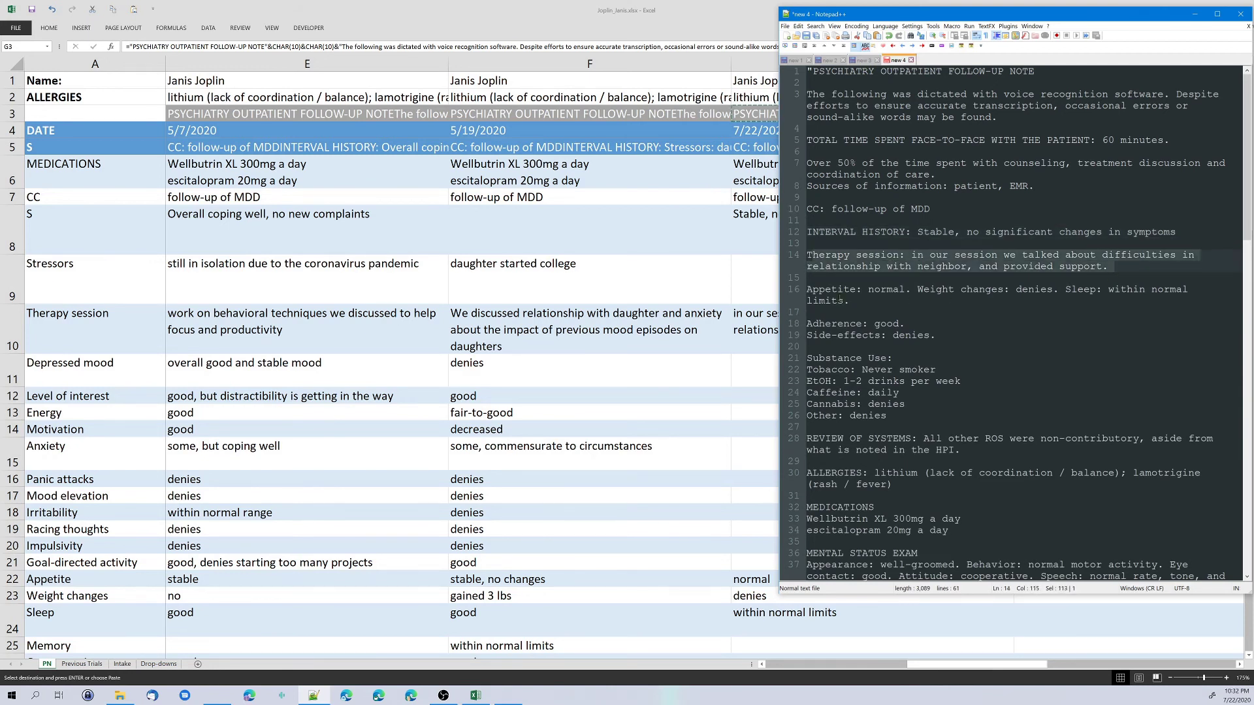
drag(808, 290, 857, 301)
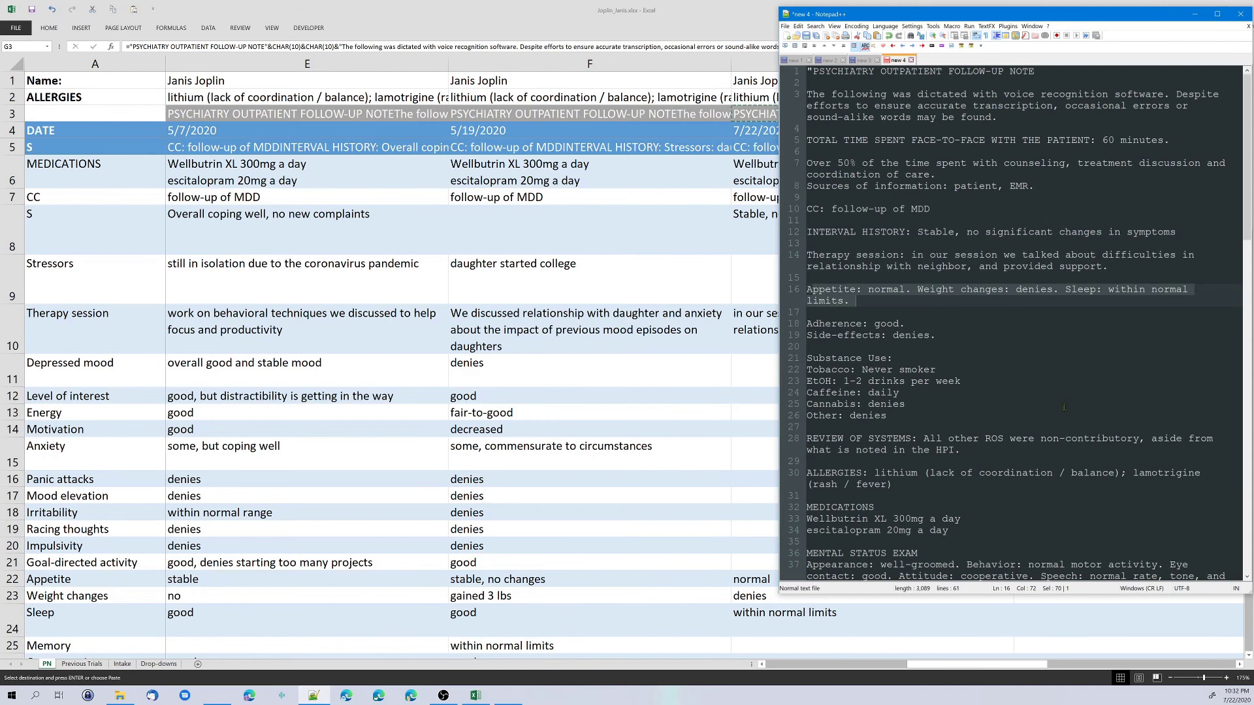
Read the new note to its end, close Notepad++ and select G10 in Excel
scroll(1064, 409, down, 10)
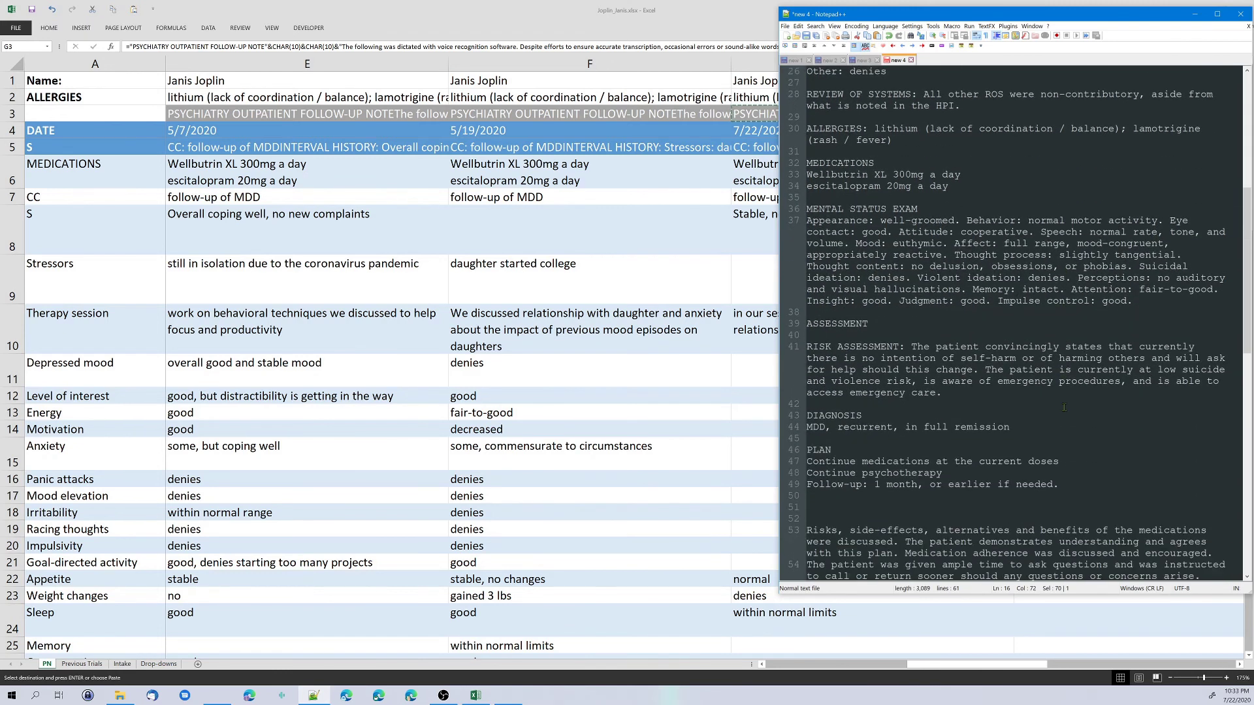
scroll(1064, 408, down, 5)
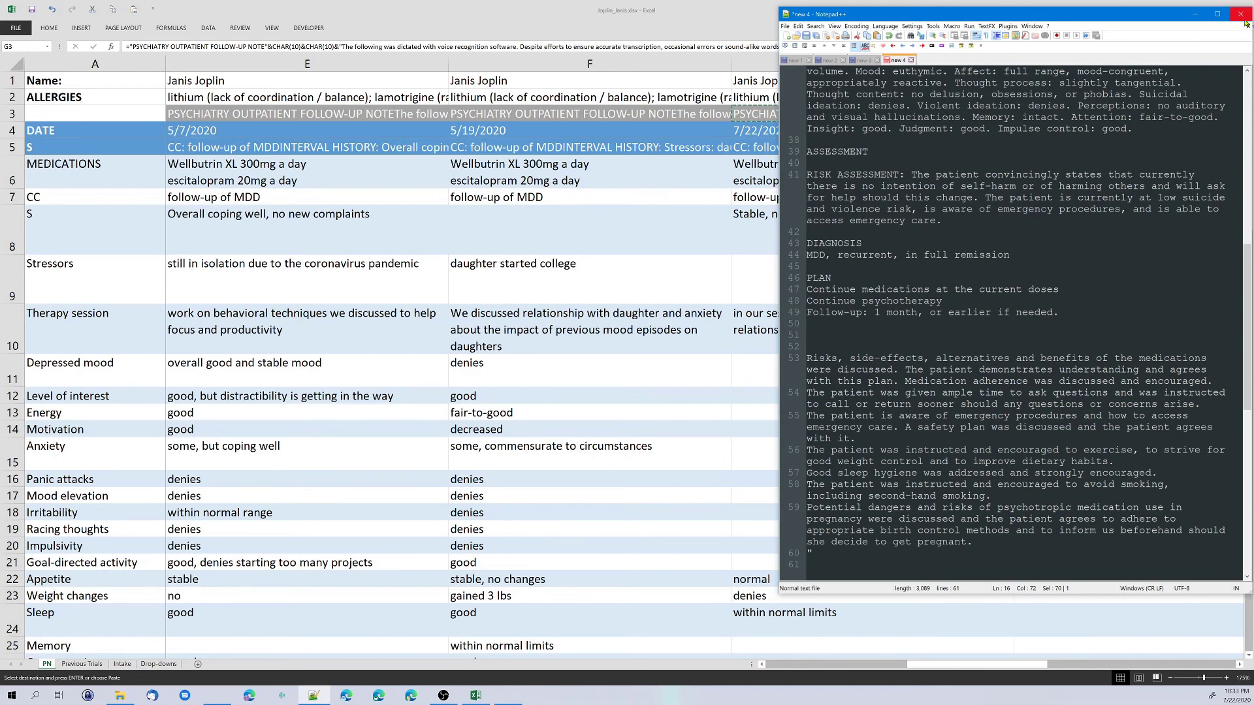
click(1241, 14)
click(934, 326)
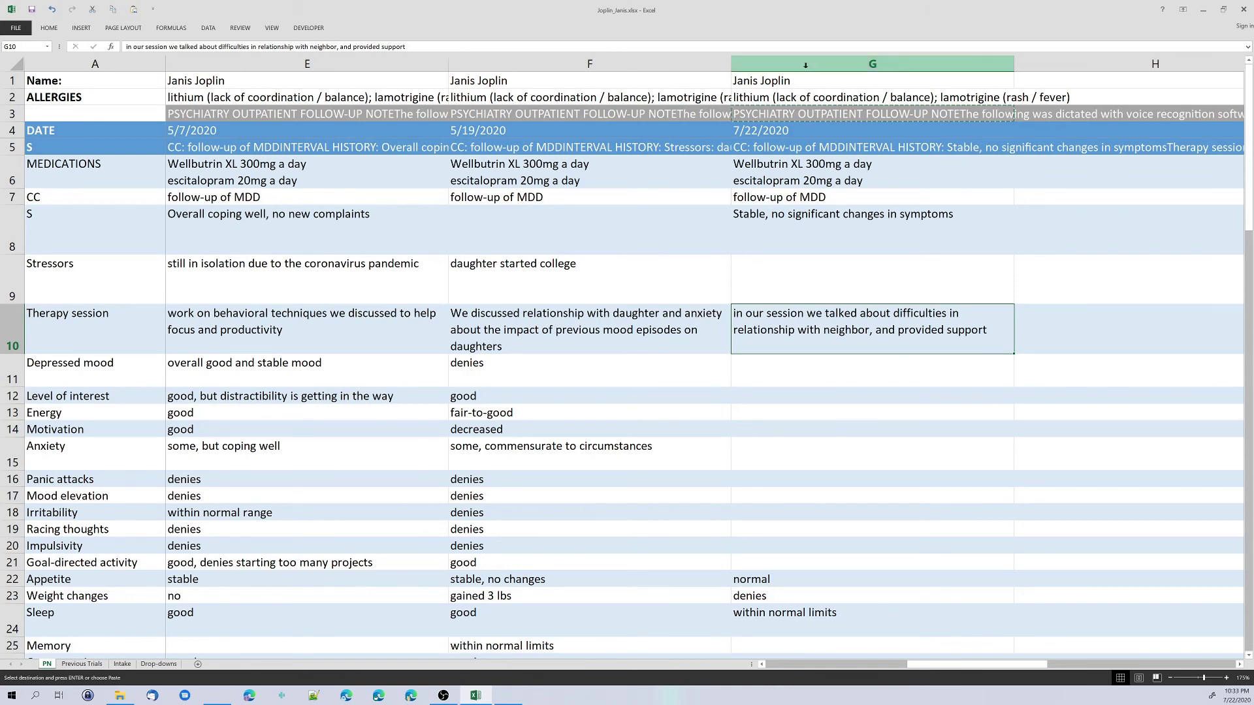
Paste the 7/22/2020 column G contents into column H
click(511, 60)
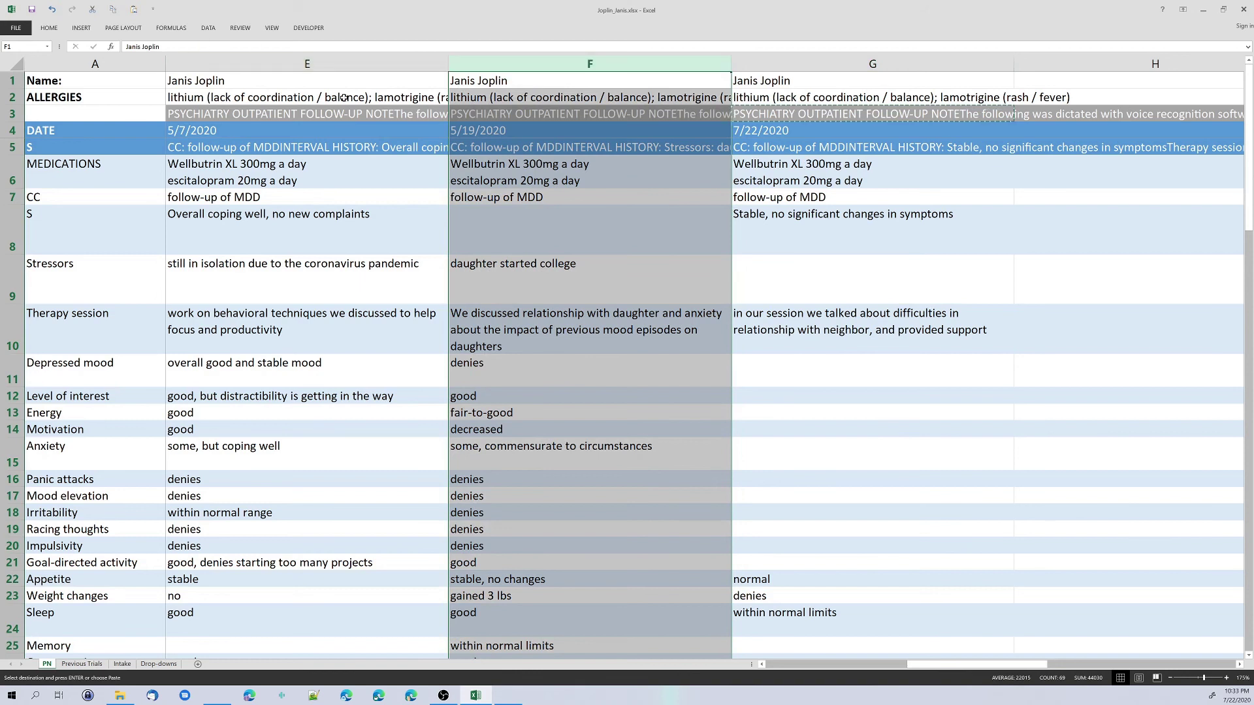
click(827, 59)
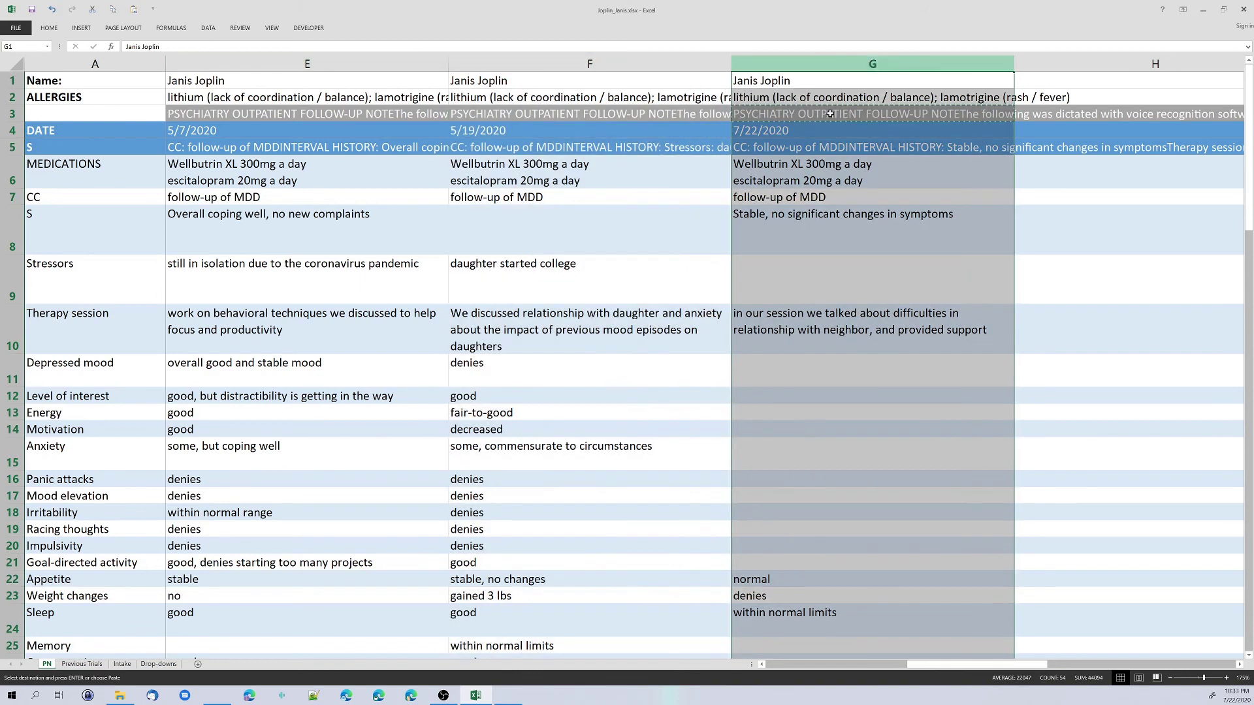
click(1110, 63)
key(ctrl+v)
Change the H4 date from 7/22/2020 to 8/22/2020
click(1070, 133)
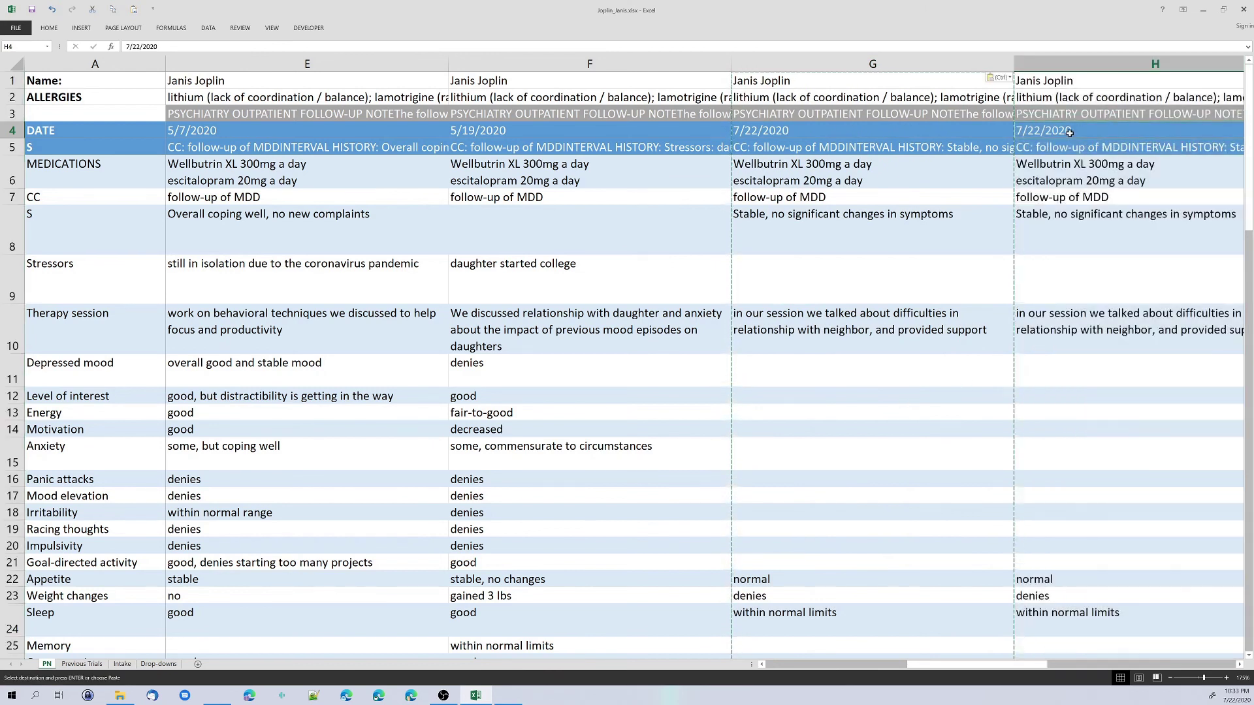
text(toda)
key(Escape)
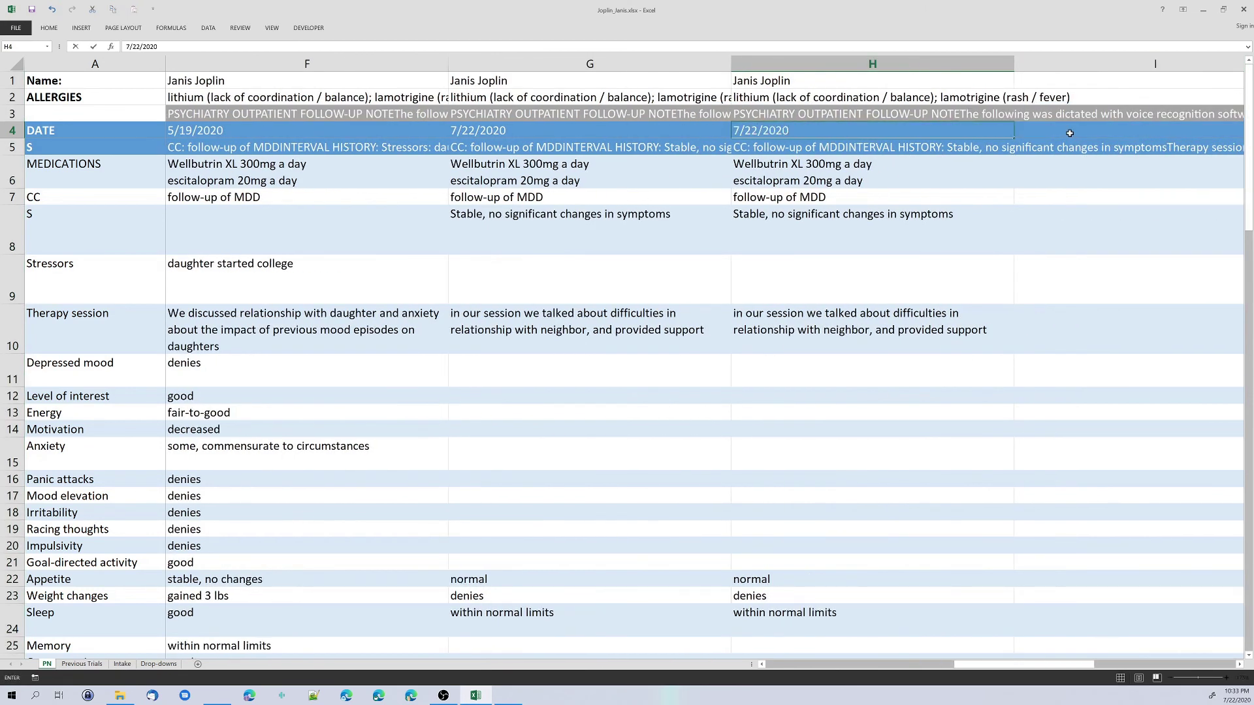
double_click(754, 130)
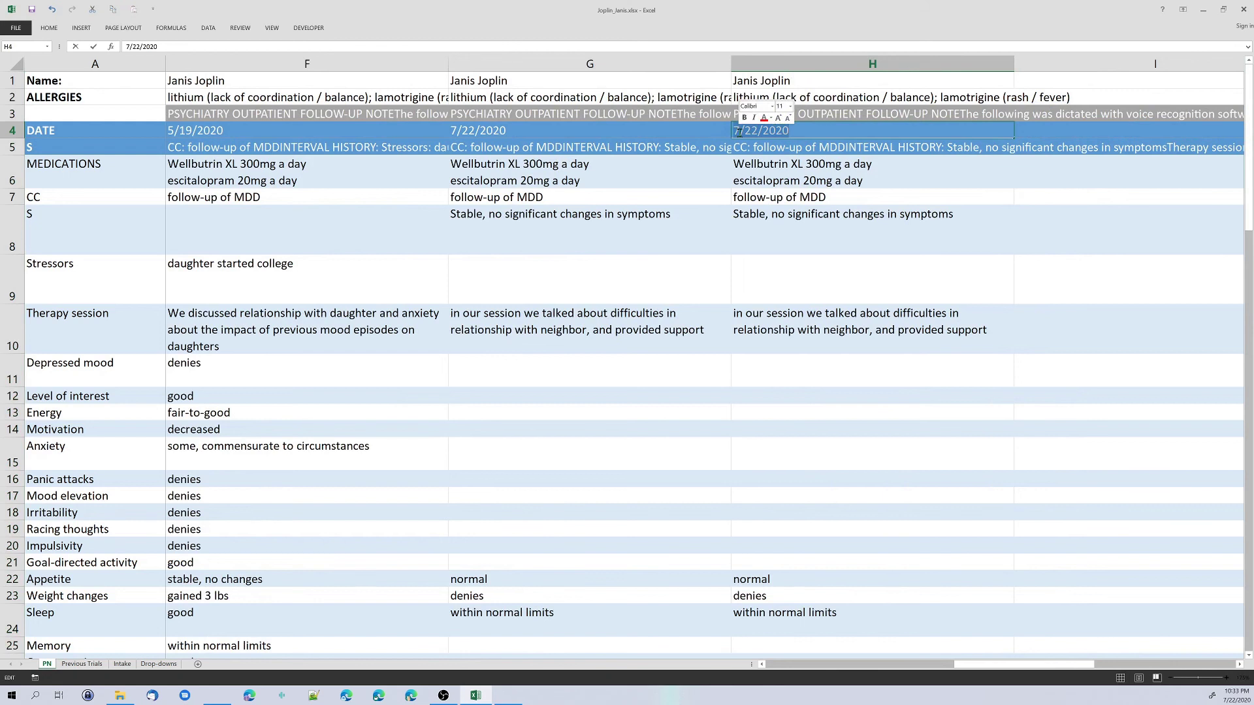
text(8)
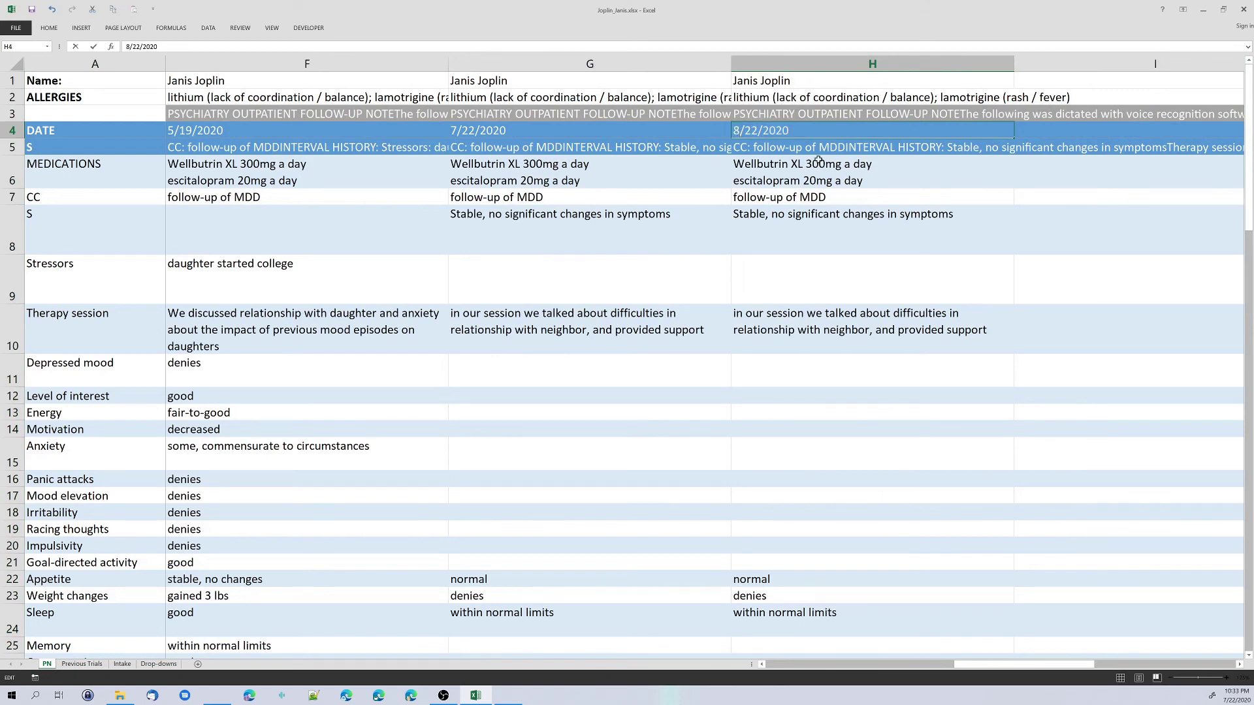
click(757, 176)
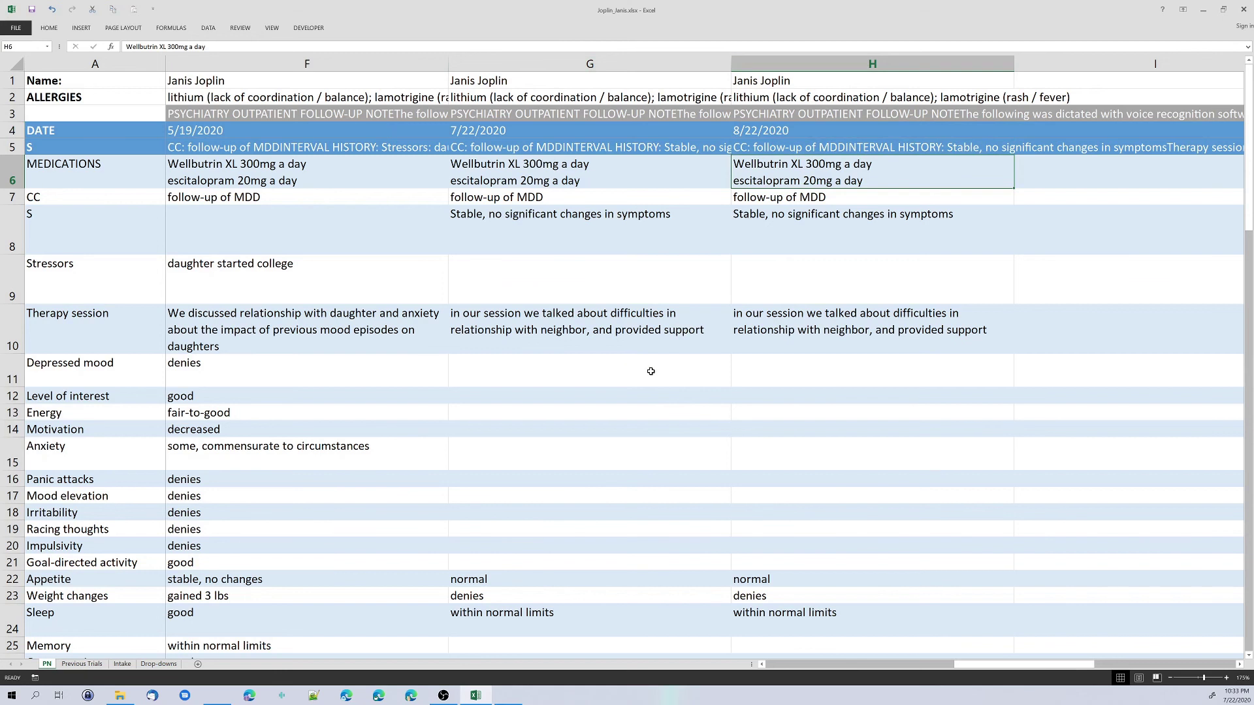
scroll(762, 369, down, 7)
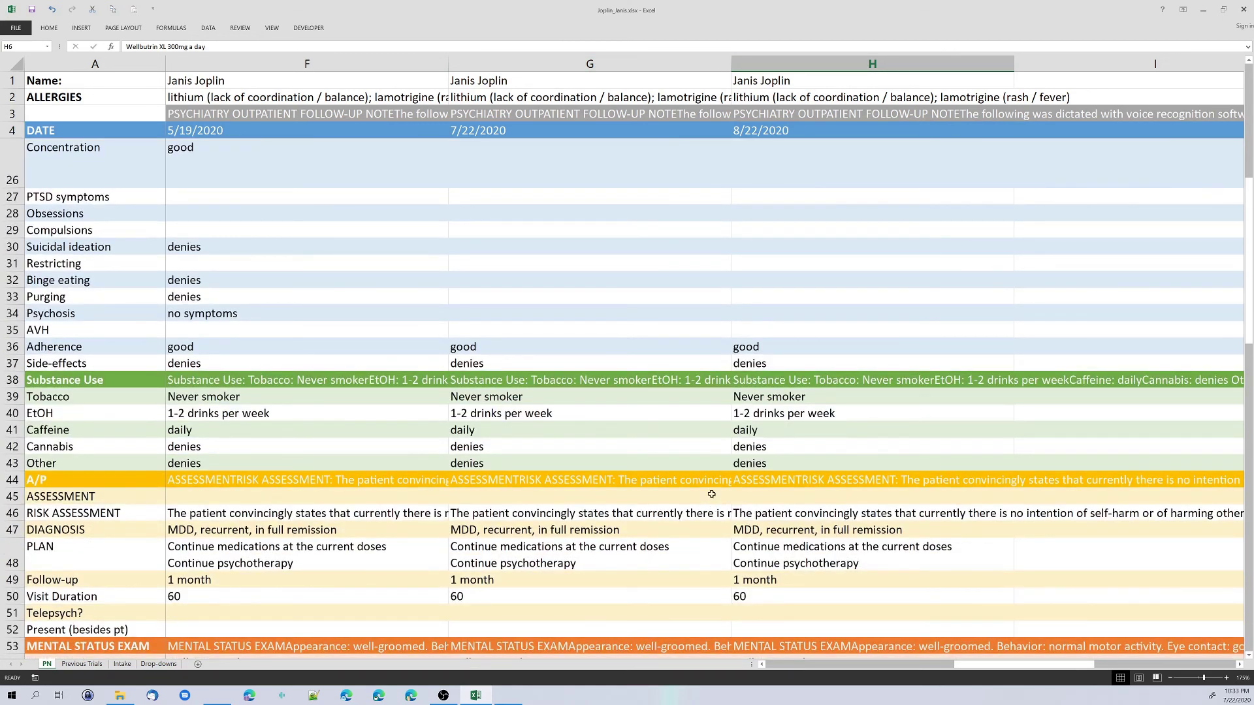
scroll(742, 413, up, 7)
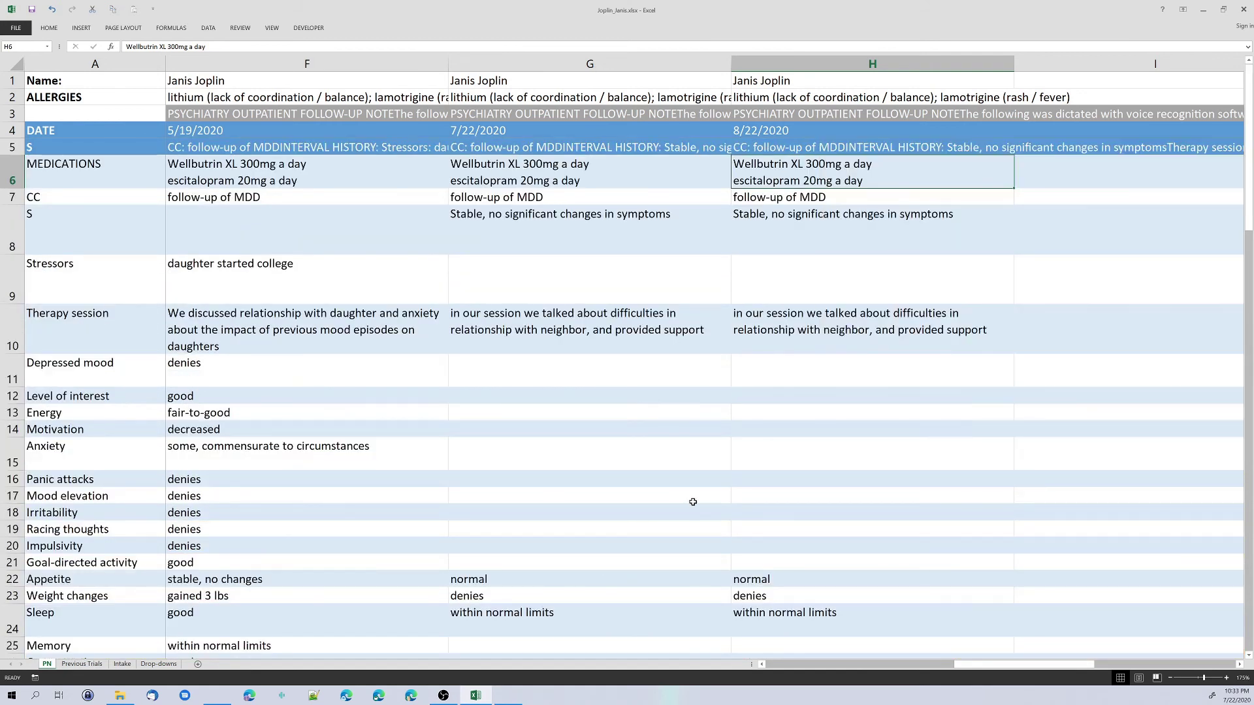
click(983, 655)
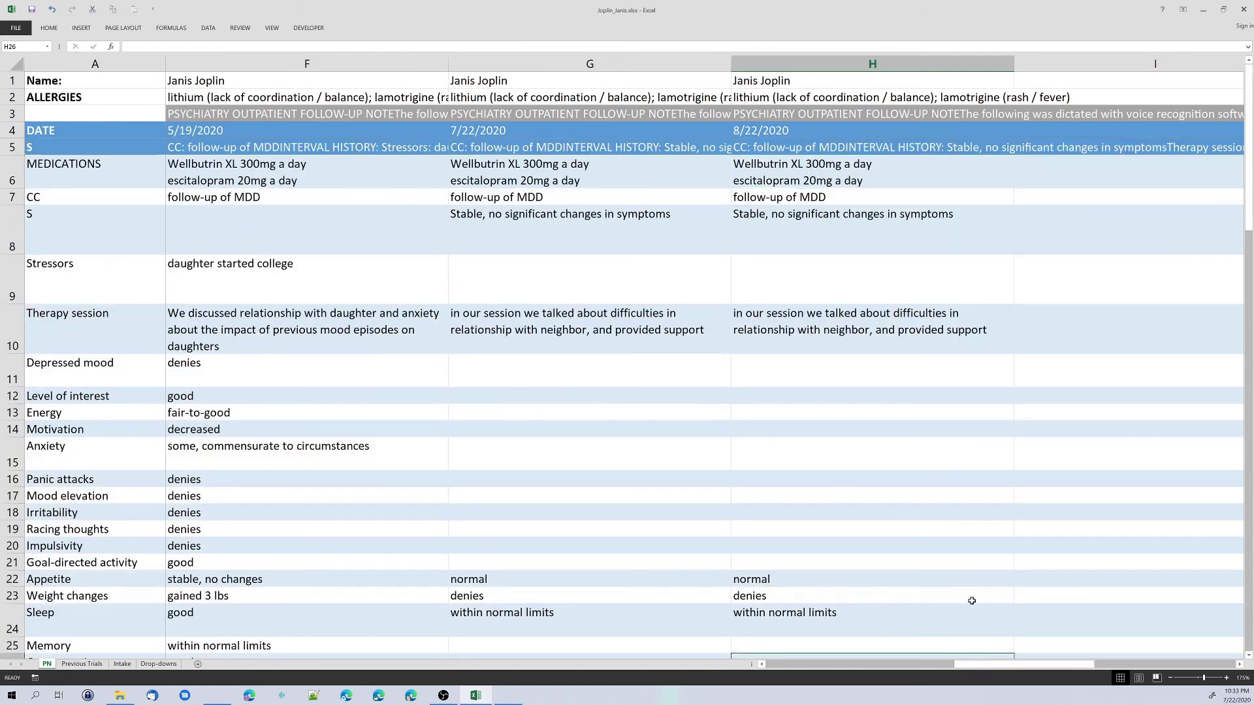